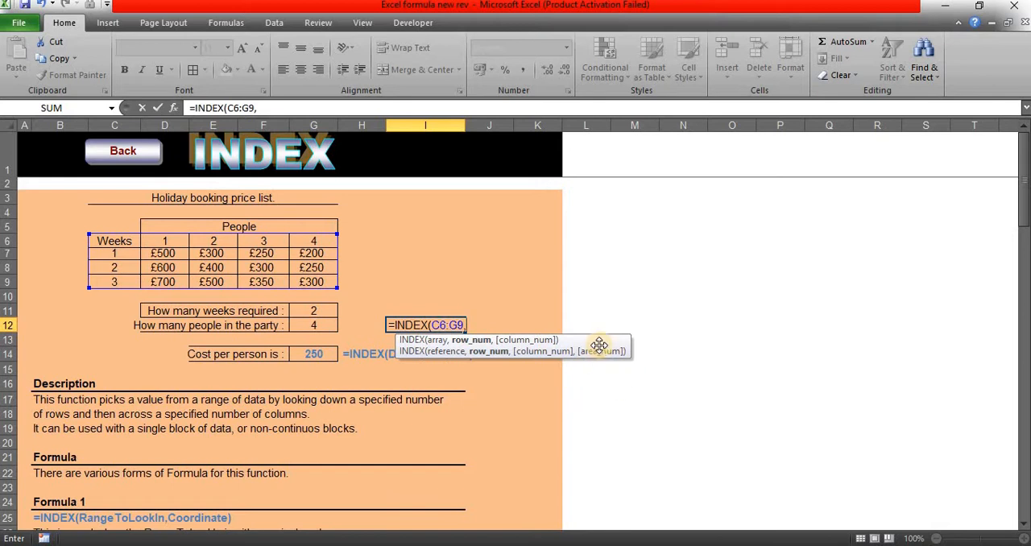
Step: Clear the unfinished INDEX formula from cell I12
{"action": "key", "text": "BackSpace"}
{"action": "key", "text": "BackSpace"}
{"action": "key", "text": "BackSpace"}
{"action": "key", "text": "BackSpace"}
{"action": "key", "text": "BackSpace"}
{"action": "key", "text": "BackSpace"}
{"action": "key", "text": "BackSpace"}
{"action": "key", "text": "BackSpace"}
{"action": "key", "text": "BackSpace"}
{"action": "key", "text": "BackSpace"}
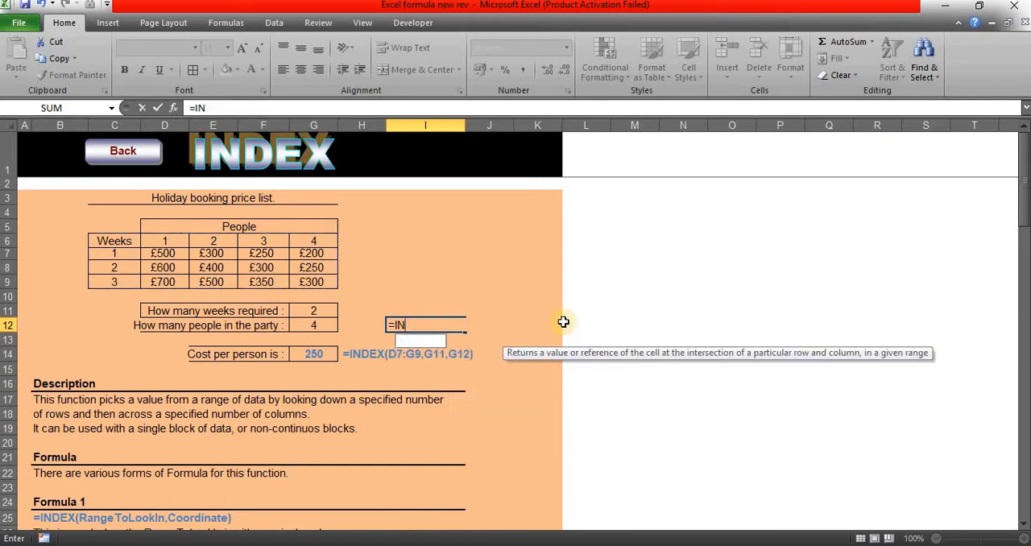
{"action": "key", "text": "BackSpace"}
{"action": "key", "text": "BackSpace"}
{"action": "key", "text": "BackSpace"}
{"action": "key", "text": "Right"}
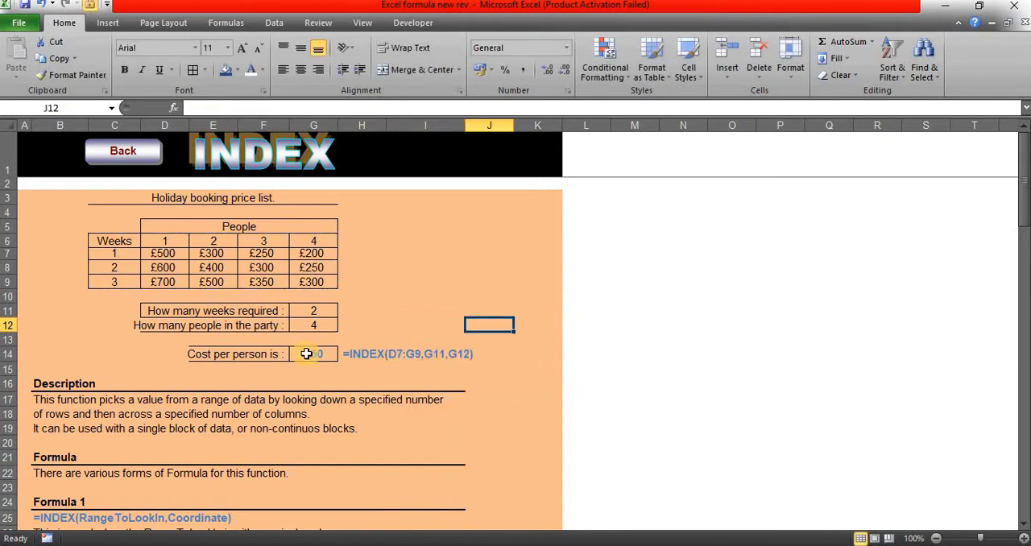
Step: Replace the cell references in G14's cost formula with row 2 and column 4, giving =INDEX(D7:G9,2,4)
{"action": "left_click", "coordinate": [306, 353]}
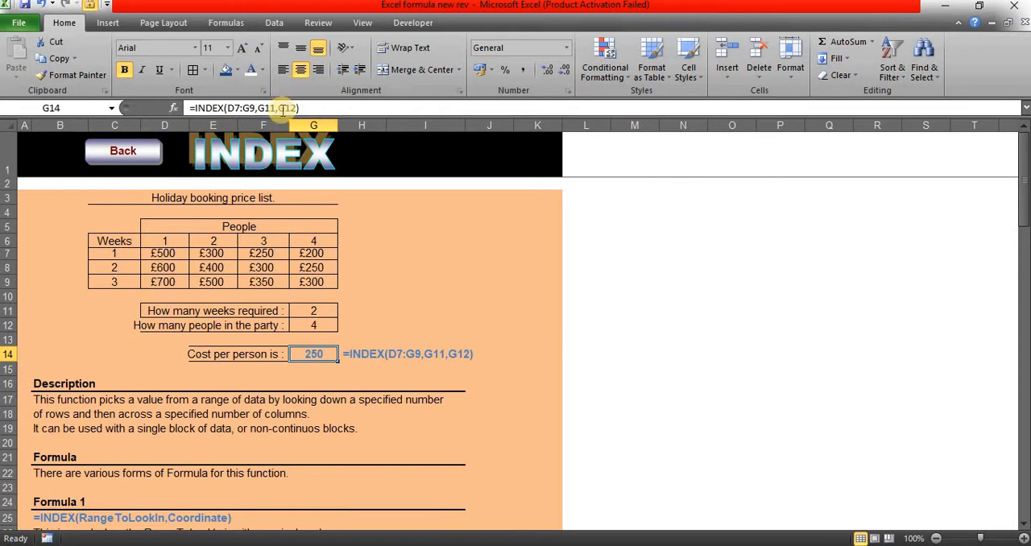
{"action": "left_click", "coordinate": [277, 108]}
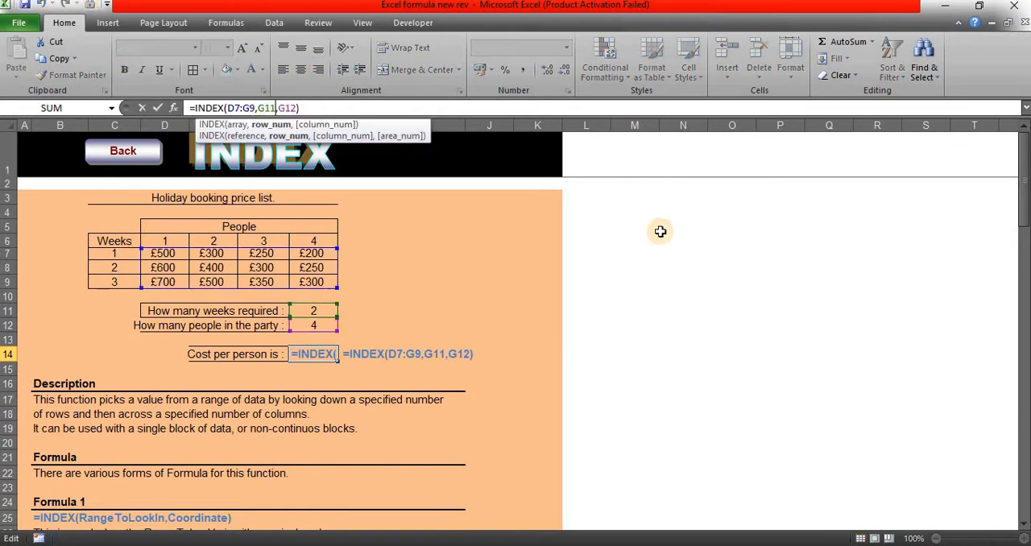
{"action": "key", "text": "BackSpace"}
{"action": "key", "text": "BackSpace"}
{"action": "key", "text": "BackSpace"}
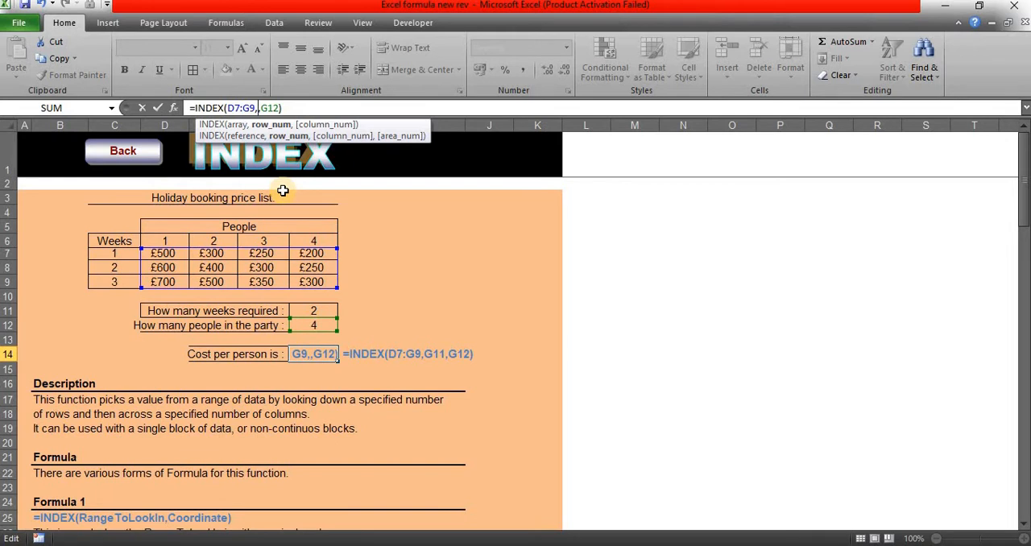
{"action": "type", "text": "2"}
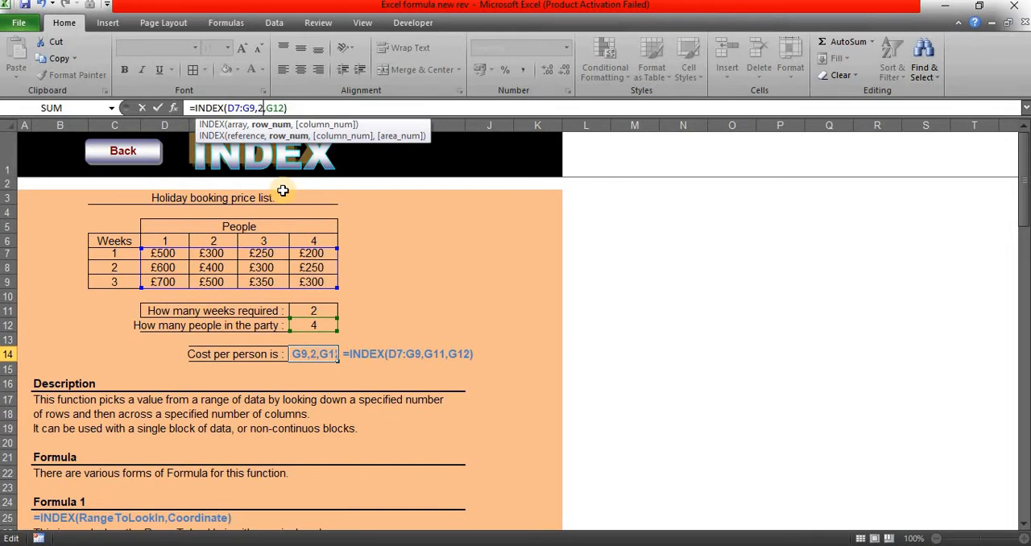
{"action": "left_click", "coordinate": [284, 108]}
{"action": "key", "text": "BackSpace"}
{"action": "key", "text": "BackSpace"}
{"action": "key", "text": "BackSpace"}
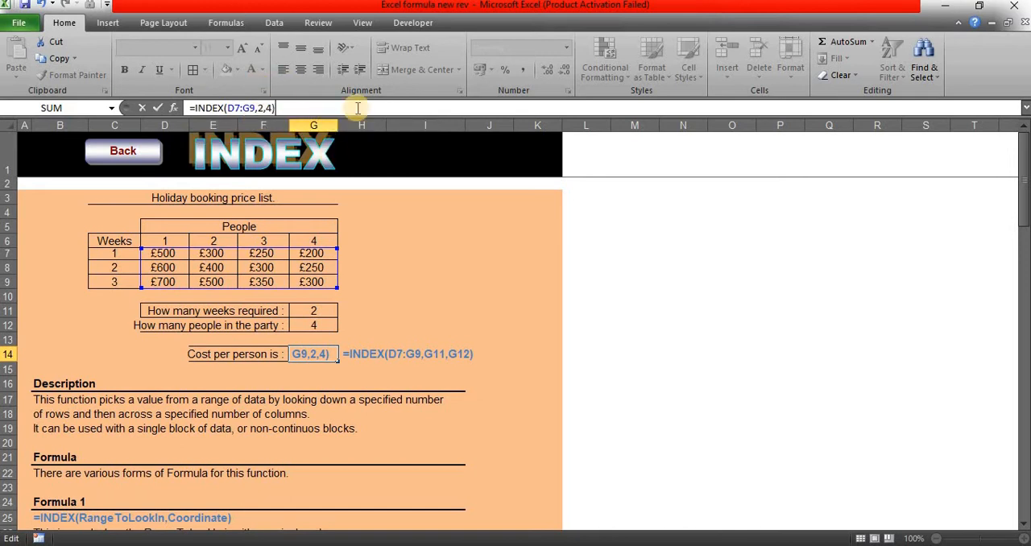
{"action": "key", "text": "Tab"}
Step: Enter =INDEX(C7:G9,2,3) in cell I11 to look up a price from the holiday table
{"action": "left_click", "coordinate": [416, 308]}
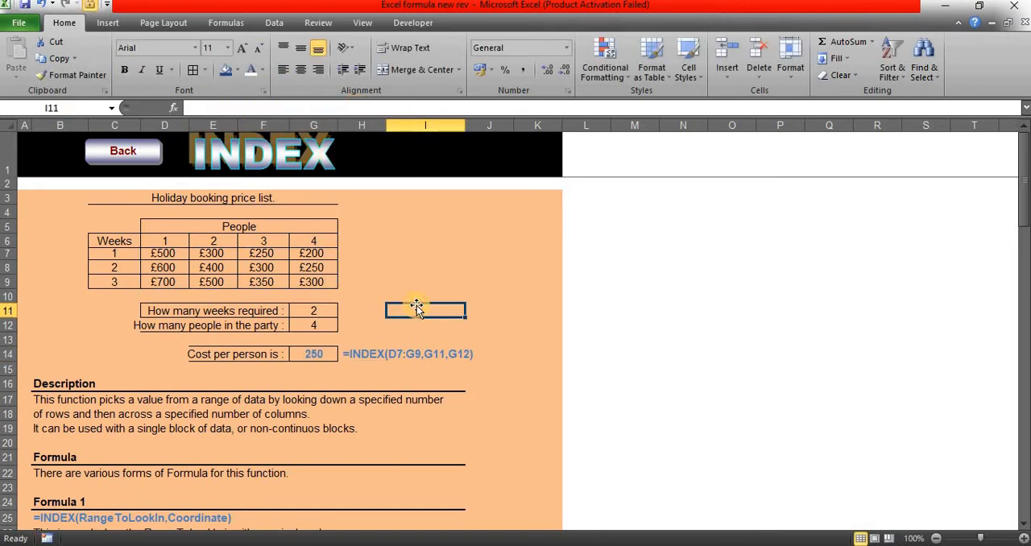
{"action": "type", "text": "=inde"}
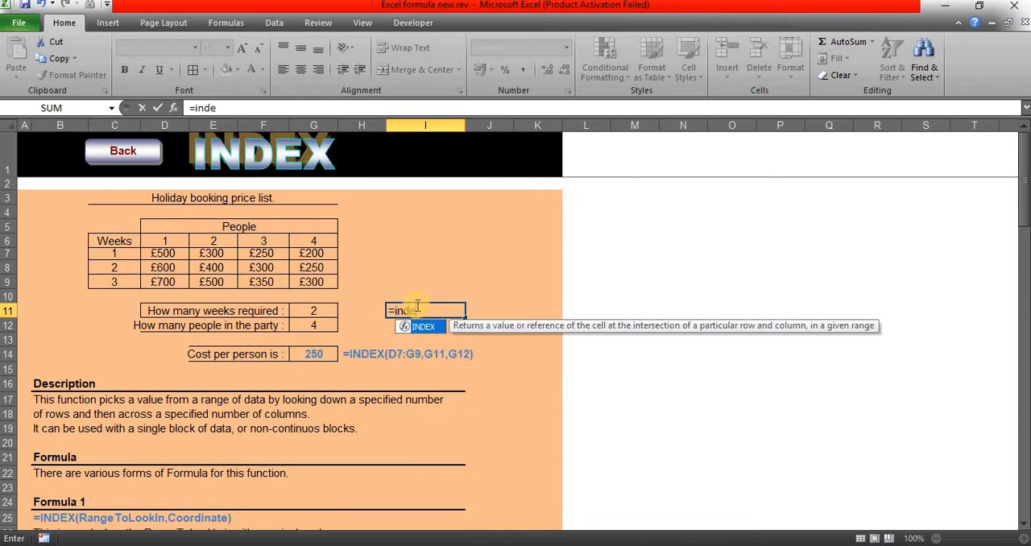
{"action": "type", "text": "x"}
{"action": "key", "text": "Tab"}
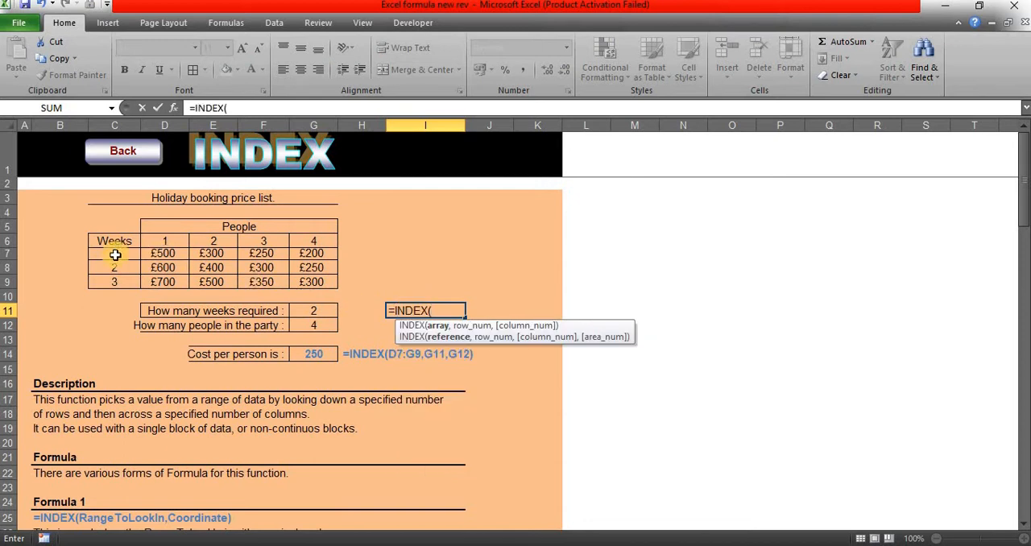
{"action": "left_click_drag", "start_coordinate": [100, 253], "coordinate": [316, 283]}
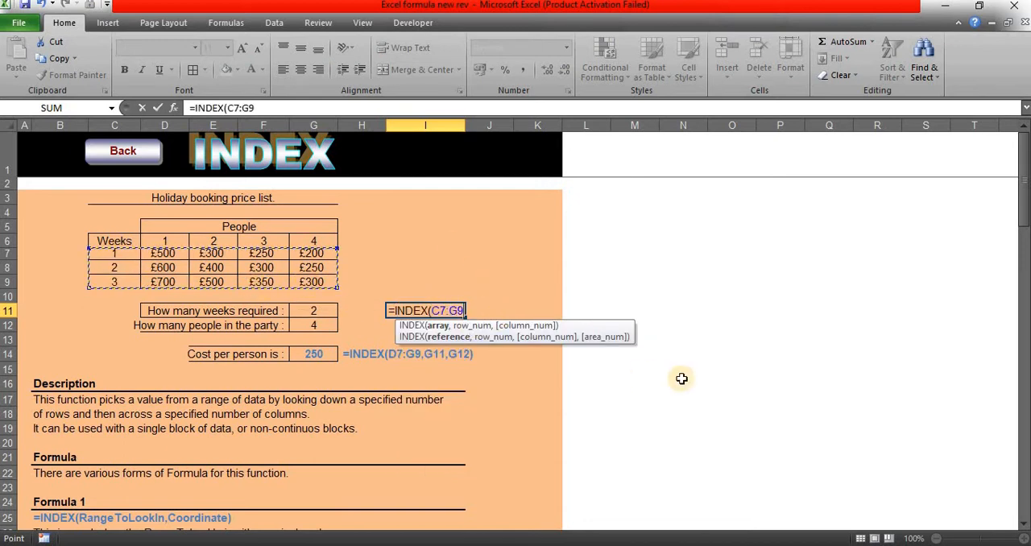
{"action": "type", "text": ","}
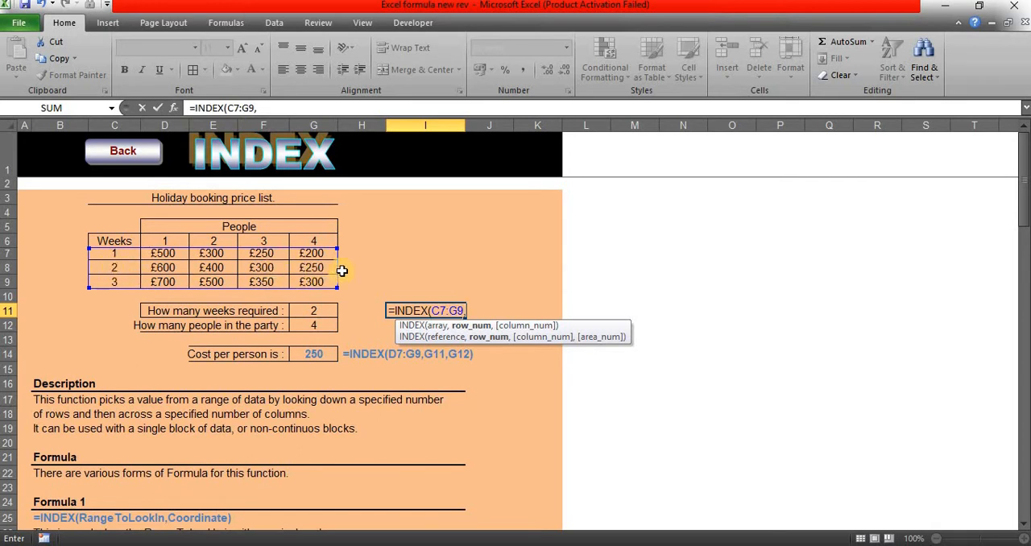
{"action": "type", "text": ",3"}
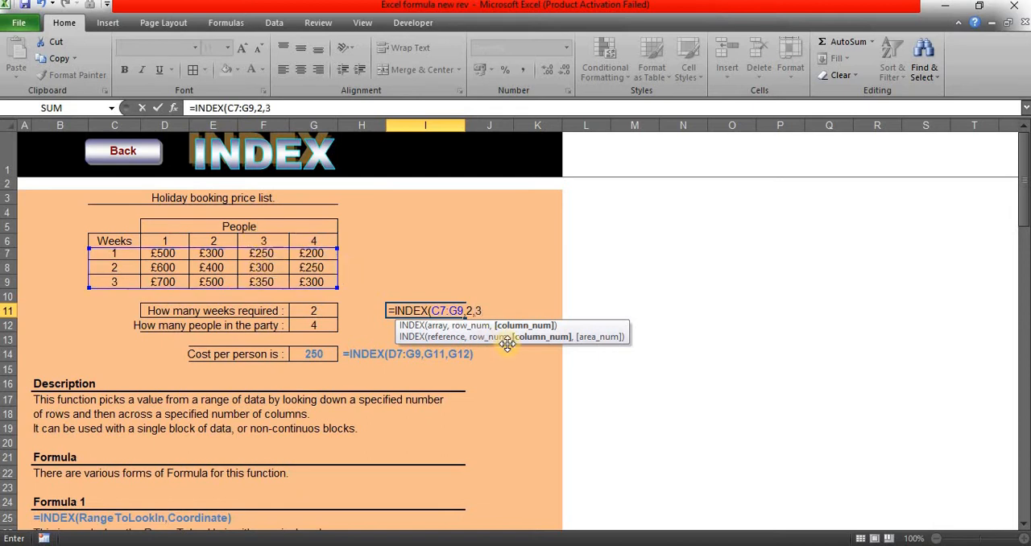
{"action": "key", "text": "Tab"}
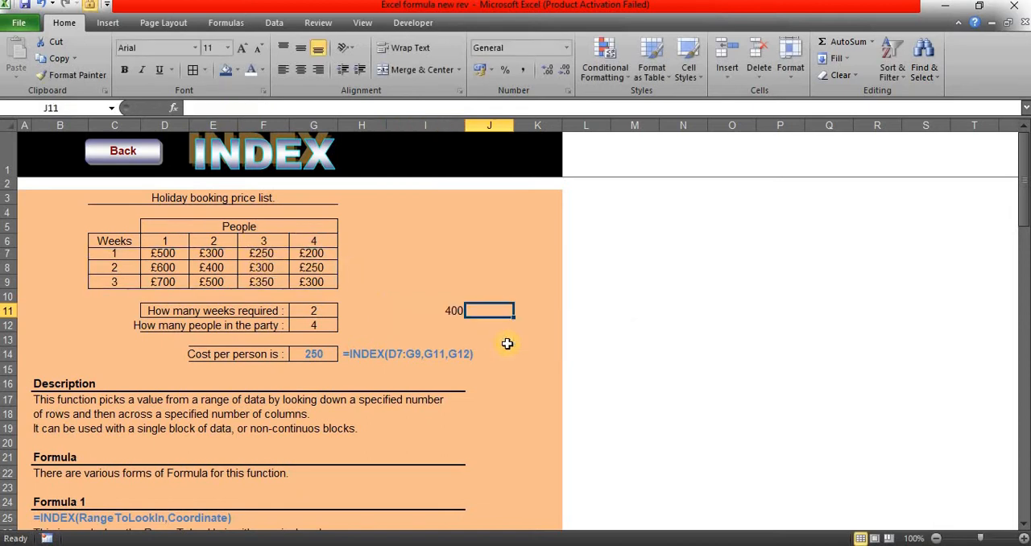
Step: Examine the INDEX formula in I11 and trace its row and column positions through the holiday price table
{"action": "key", "text": "Left"}
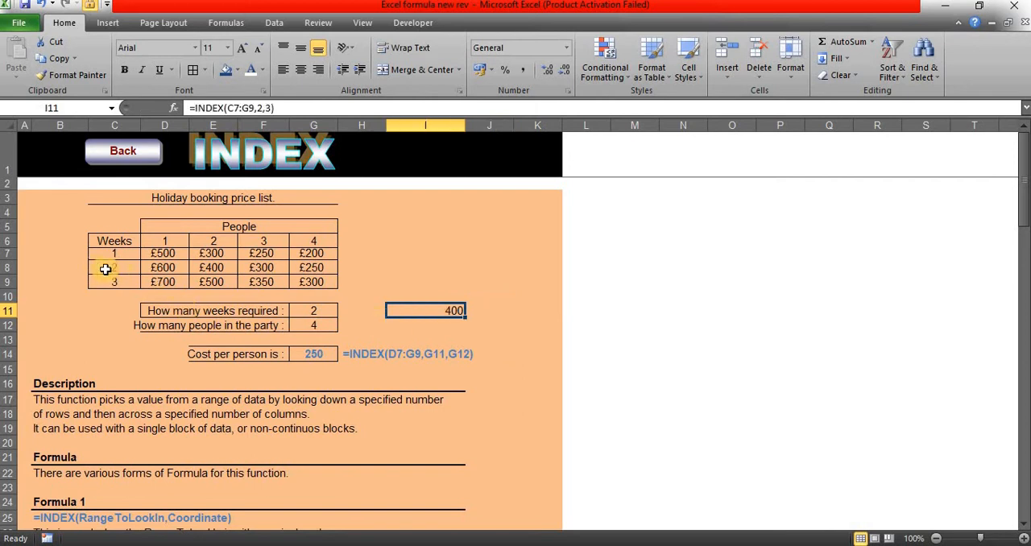
{"action": "left_click_drag", "start_coordinate": [105, 269], "coordinate": [265, 270]}
{"action": "left_click", "coordinate": [266, 267]}
{"action": "left_click", "coordinate": [265, 270]}
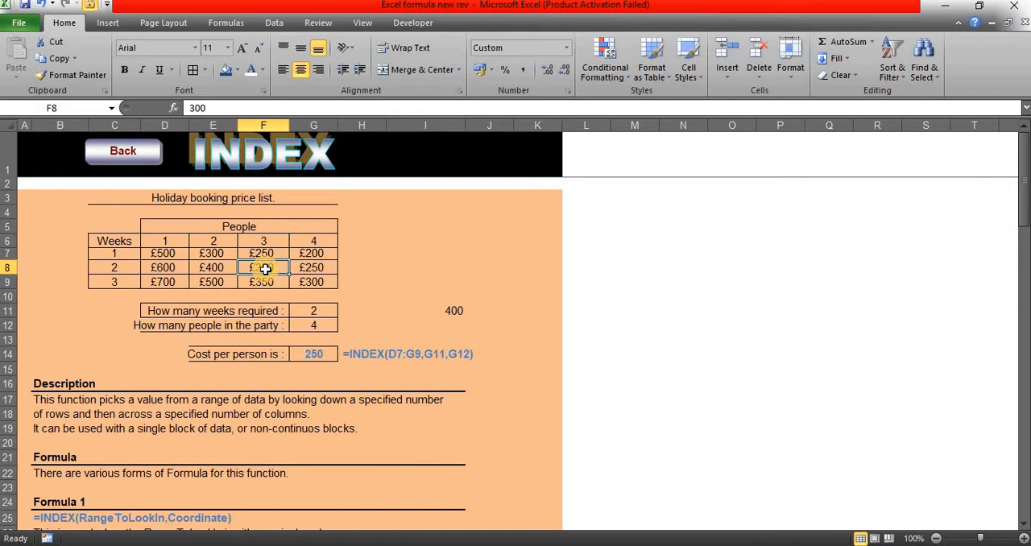
{"action": "left_click", "coordinate": [454, 309]}
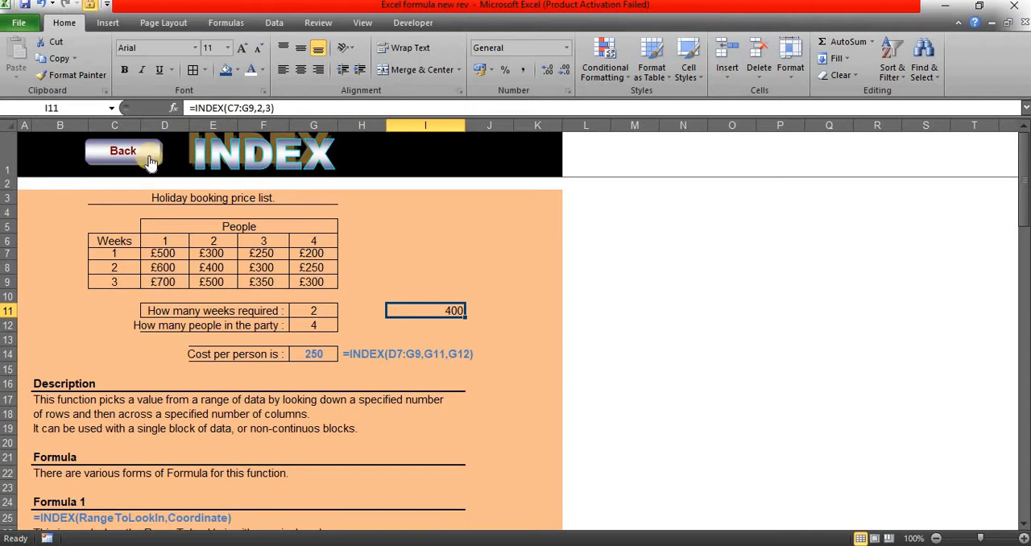
{"action": "left_click", "coordinate": [135, 267]}
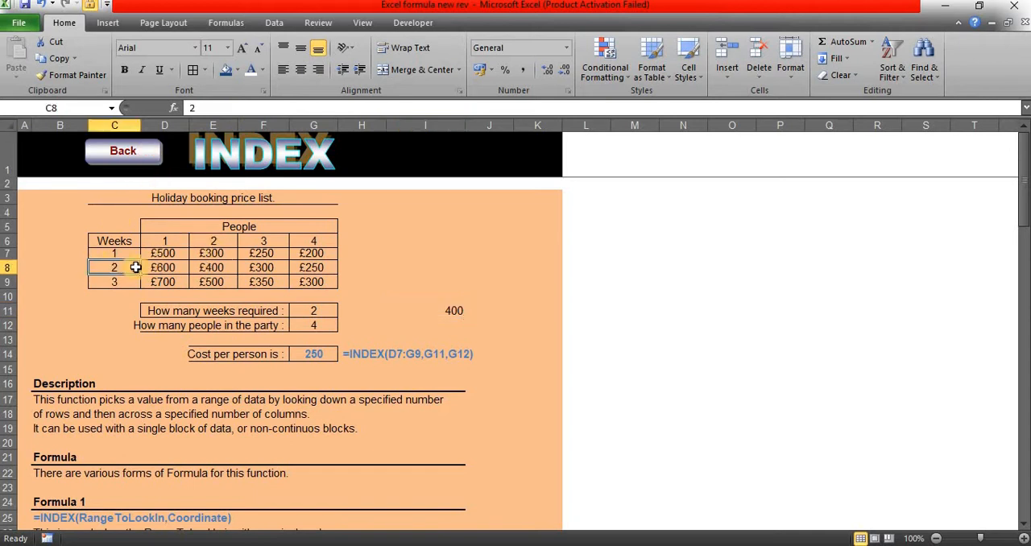
{"action": "left_click_drag", "start_coordinate": [136, 267], "coordinate": [214, 268]}
{"action": "left_click", "coordinate": [215, 267]}
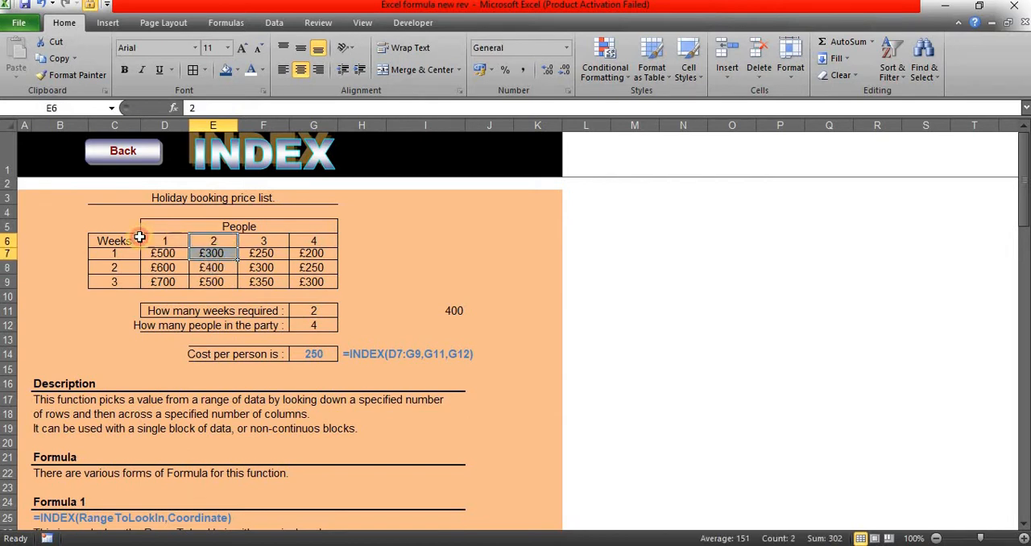
{"action": "left_click_drag", "start_coordinate": [103, 239], "coordinate": [161, 297]}
{"action": "left_click_drag", "start_coordinate": [206, 241], "coordinate": [214, 261]}
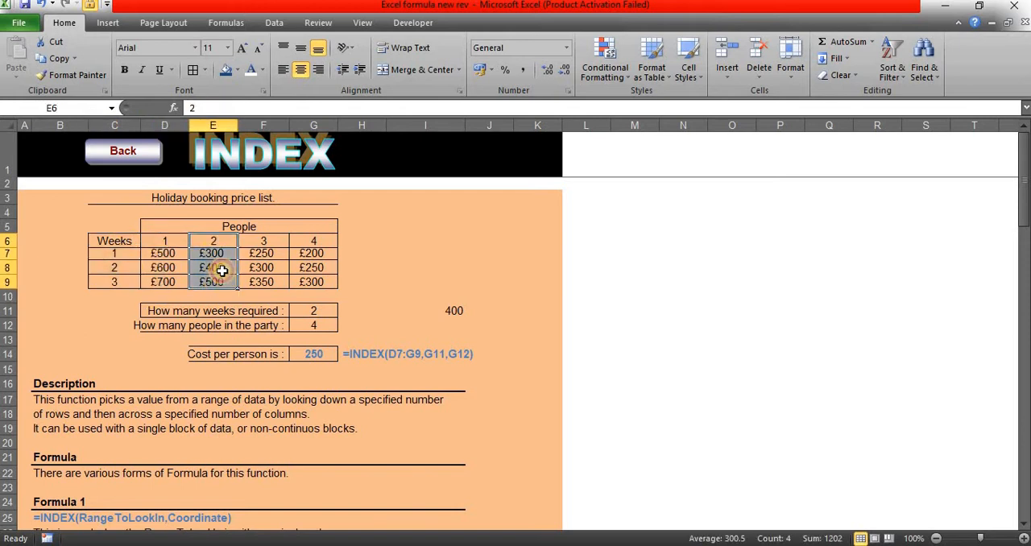
{"action": "left_click", "coordinate": [211, 263]}
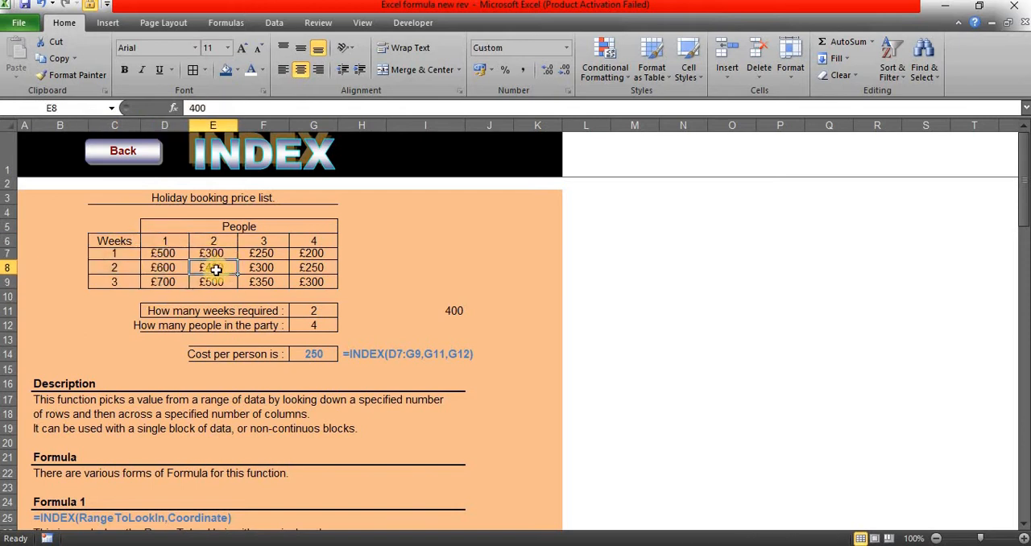
Step: Return to the Excel Formulas overview sheet and open the MATCH example
{"action": "left_click", "coordinate": [129, 157]}
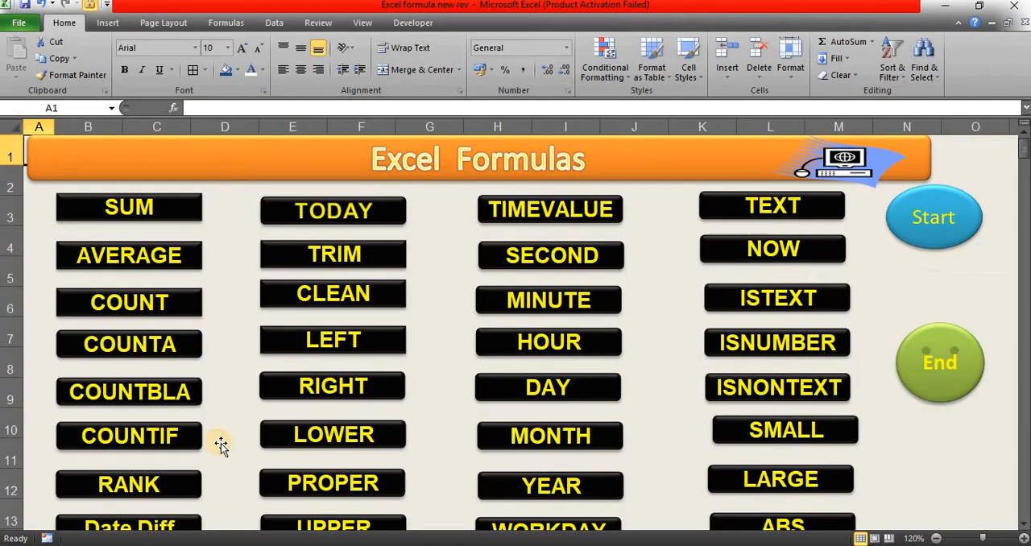
{"action": "scroll", "coordinate": [215, 443], "scroll_direction": "down", "scroll_amount": 10}
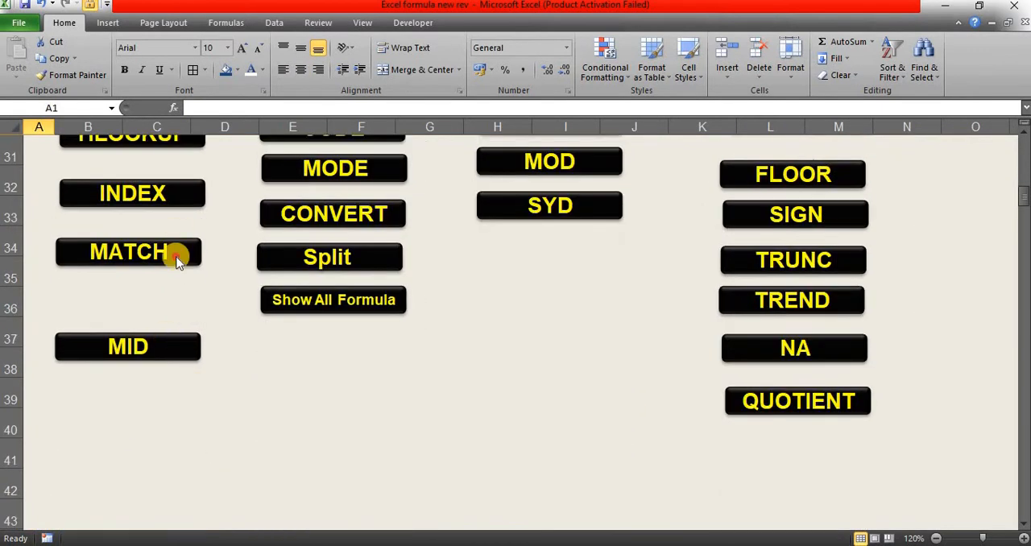
{"action": "left_click", "coordinate": [172, 253]}
Step: Enter =MATCH(E9,E3:E7) in cell F10 to find the lookup name's position in the Names list
{"action": "left_click", "coordinate": [262, 299]}
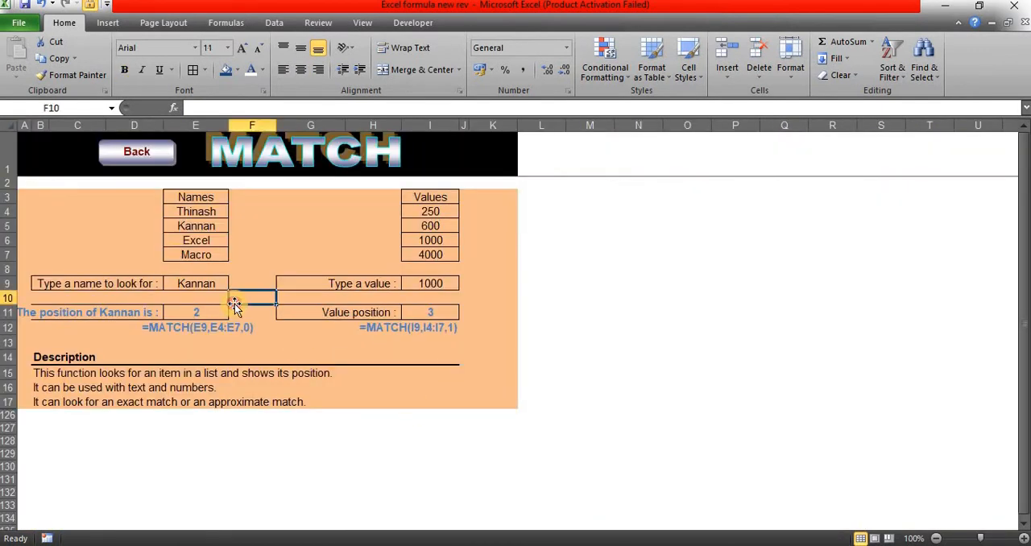
{"action": "type", "text": "="}
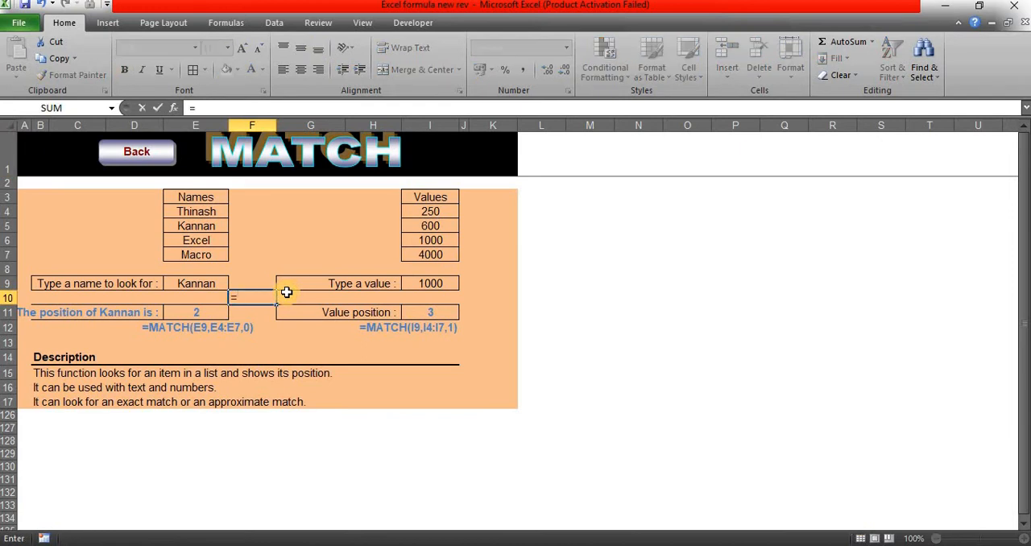
{"action": "type", "text": "mat"}
{"action": "key", "text": "Tab"}
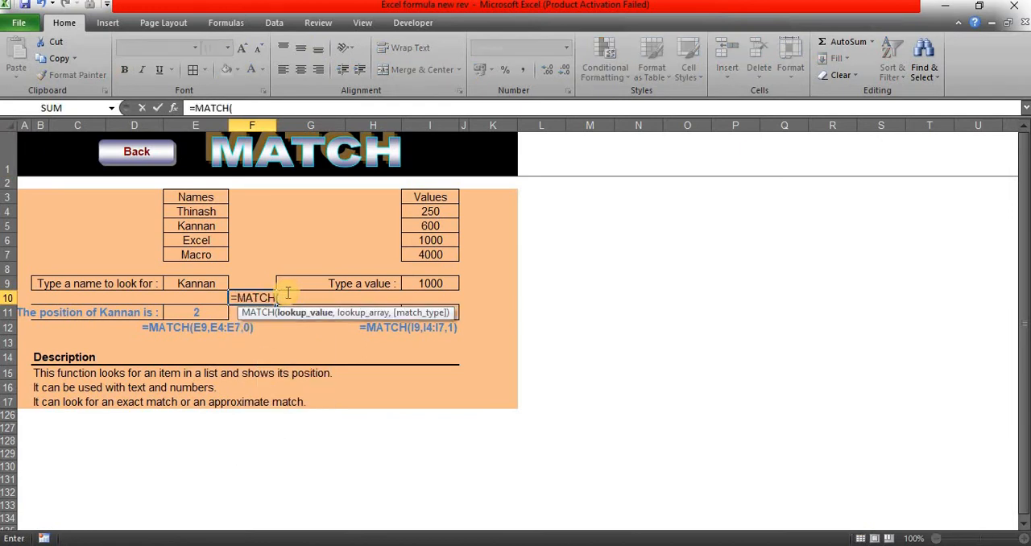
{"action": "left_click", "coordinate": [201, 282]}
{"action": "type", "text": ","}
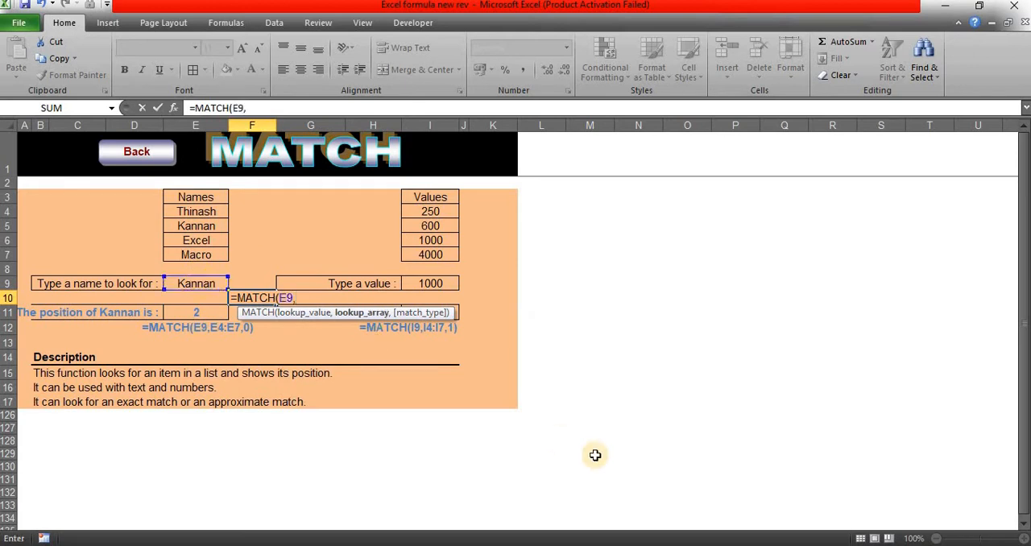
{"action": "left_click_drag", "start_coordinate": [207, 200], "coordinate": [204, 254]}
{"action": "key", "text": "Tab"}
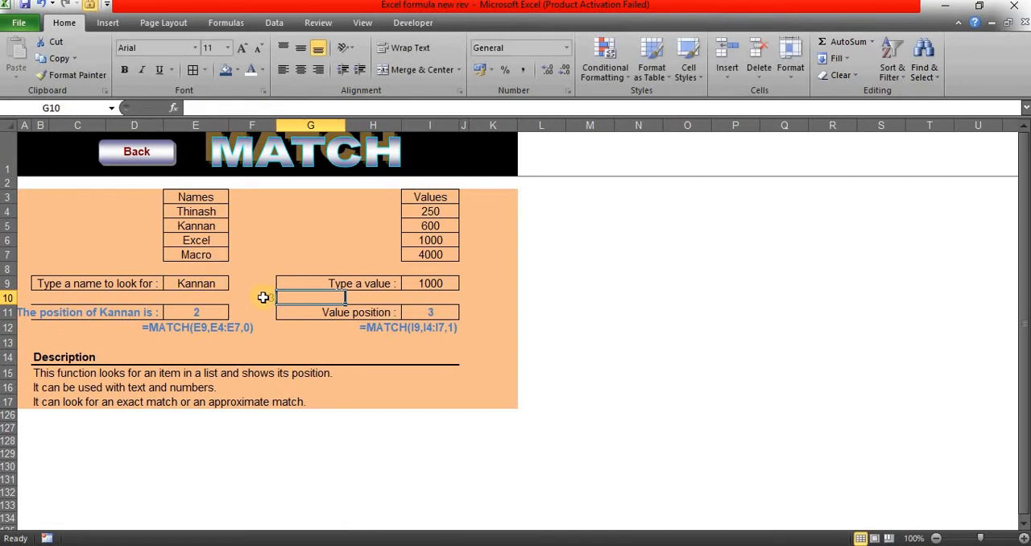
Step: Examine the MATCH formula in F10 against its lookup name in E9 and the Names list in E3:E7
{"action": "left_click", "coordinate": [263, 298]}
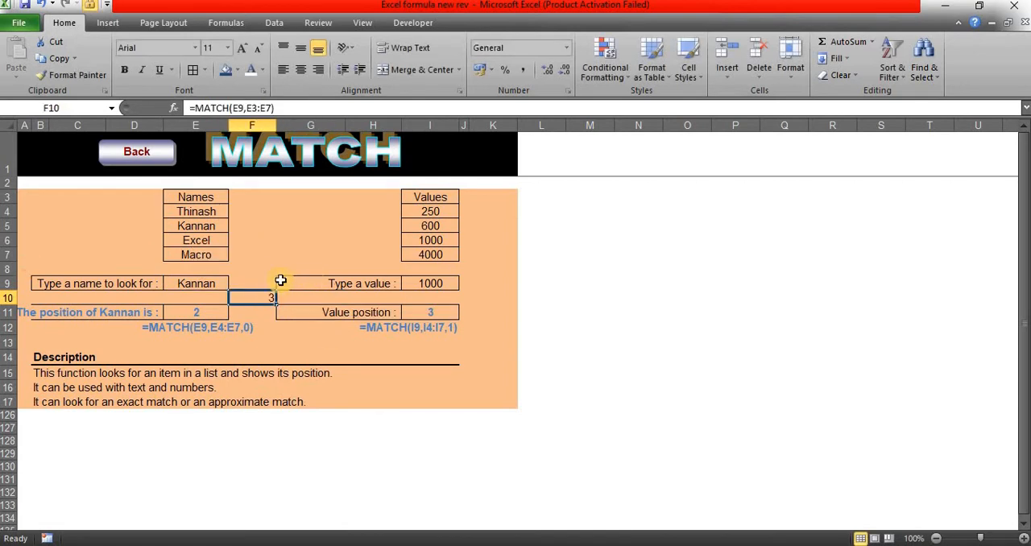
{"action": "left_click_drag", "start_coordinate": [199, 199], "coordinate": [199, 256]}
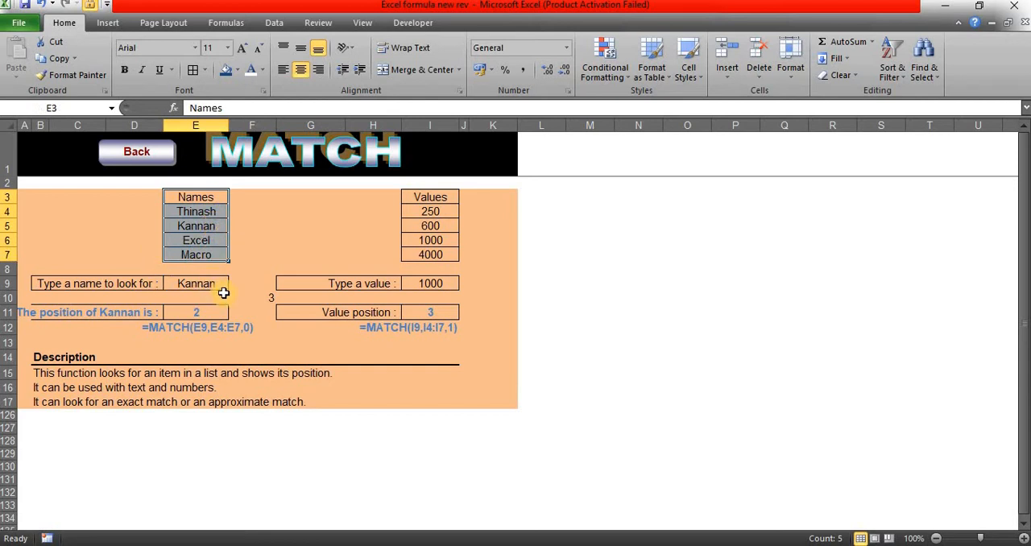
{"action": "left_click", "coordinate": [201, 286]}
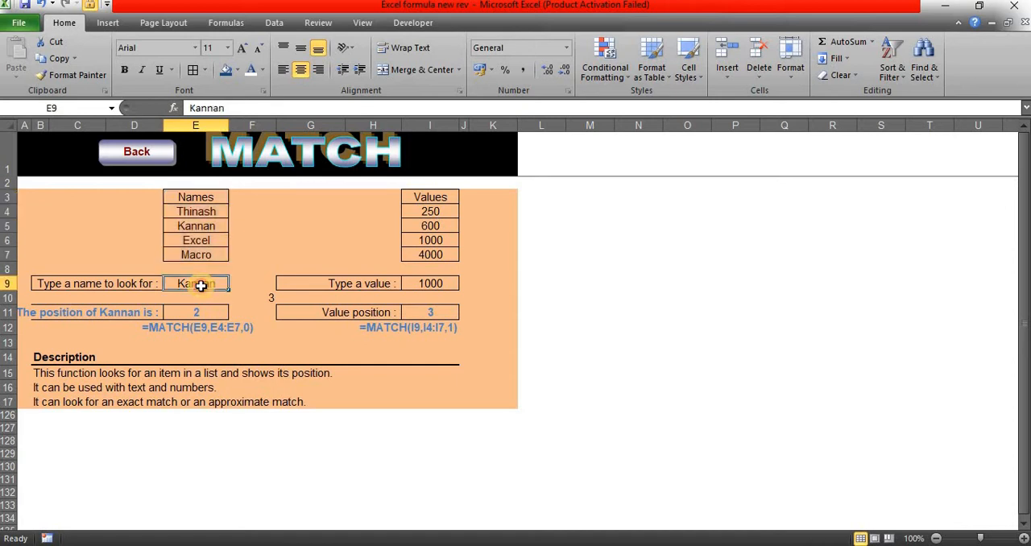
{"action": "left_click", "coordinate": [249, 299]}
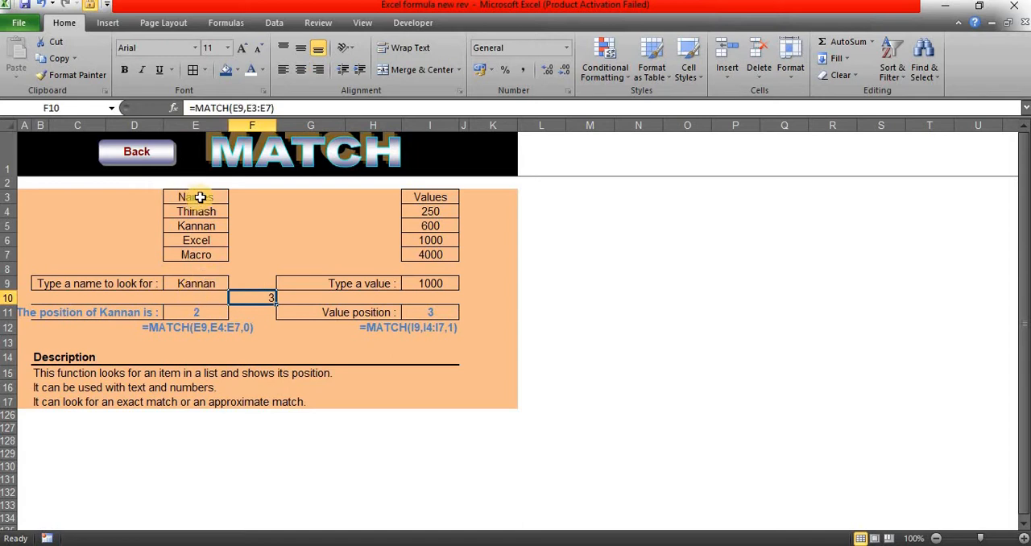
{"action": "left_click_drag", "start_coordinate": [199, 197], "coordinate": [203, 255]}
{"action": "left_click", "coordinate": [246, 297]}
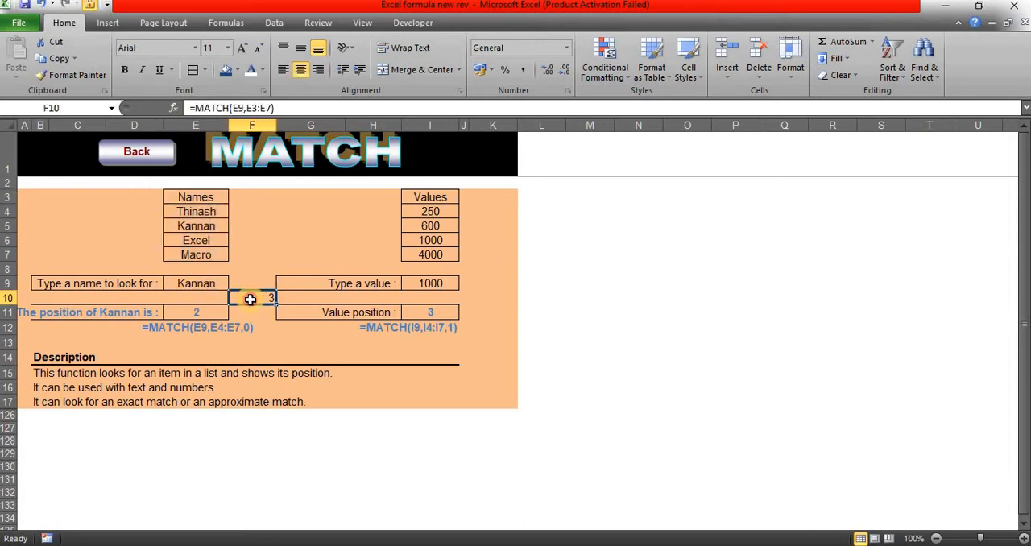
{"action": "left_click", "coordinate": [212, 287]}
{"action": "left_click_drag", "start_coordinate": [204, 198], "coordinate": [228, 238]}
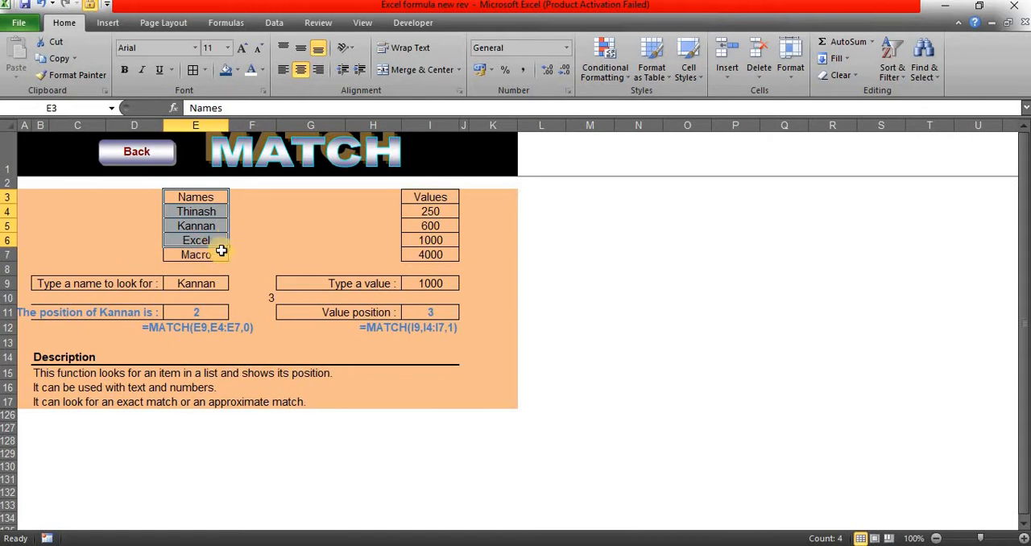
Step: Copy the first entry of the Names list in E4 into the lookup cell E9
{"action": "left_click", "coordinate": [205, 211]}
{"action": "key", "text": "ctrl+c"}
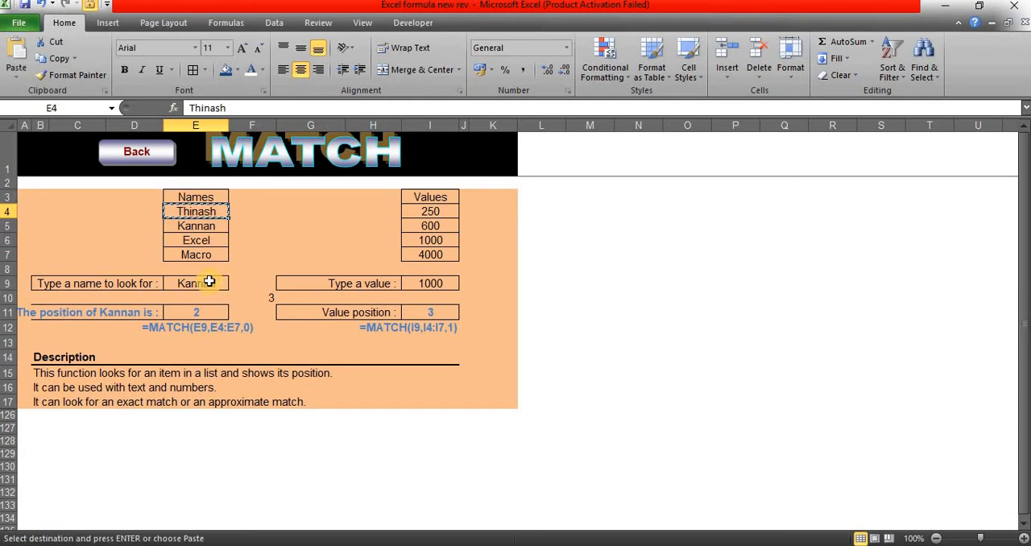
{"action": "left_click", "coordinate": [212, 283]}
{"action": "key", "text": "ctrl+v"}
{"action": "left_click", "coordinate": [252, 298]}
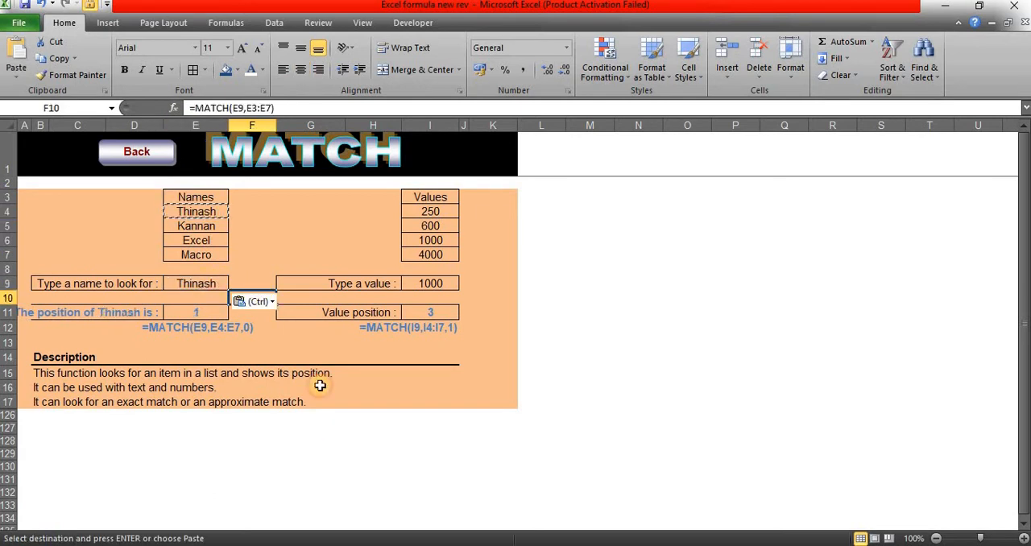
{"action": "left_click", "coordinate": [318, 227]}
{"action": "left_click", "coordinate": [286, 357]}
{"action": "left_click", "coordinate": [254, 257]}
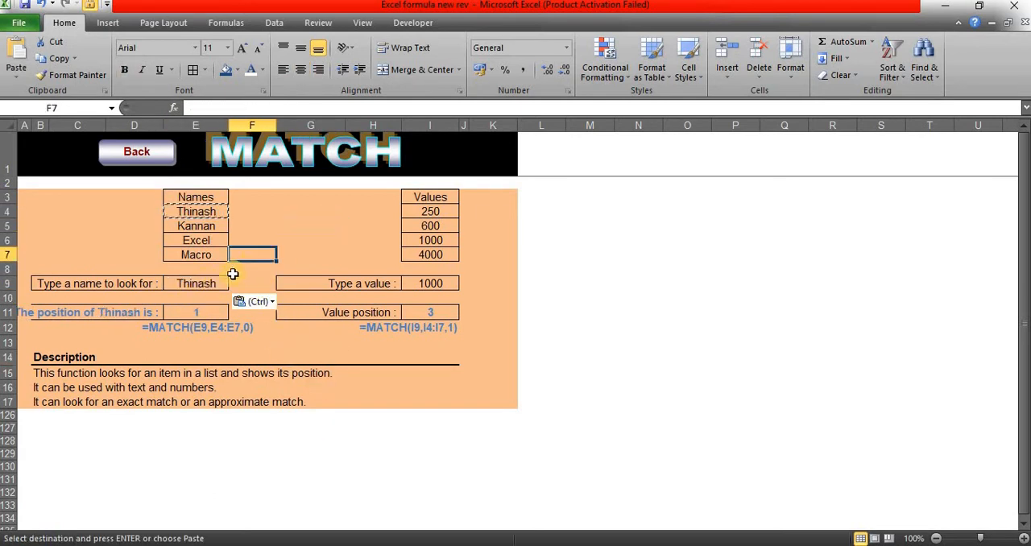
Step: Enter =MATCH(E9,E3:E7) in cell F8 to look up the name's position without a match type
{"action": "left_click", "coordinate": [269, 269]}
{"action": "type", "text": "=ma"}
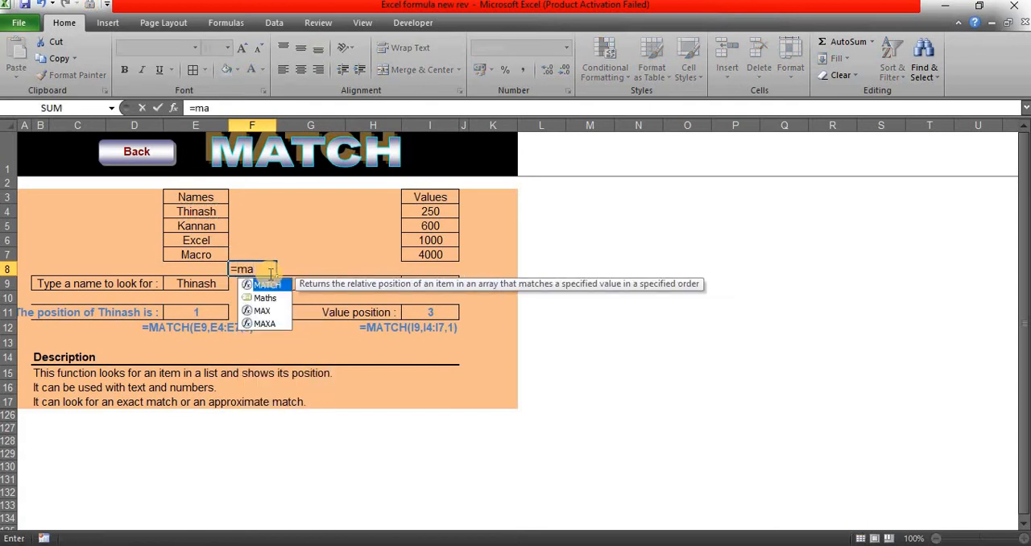
{"action": "key", "text": "Tab"}
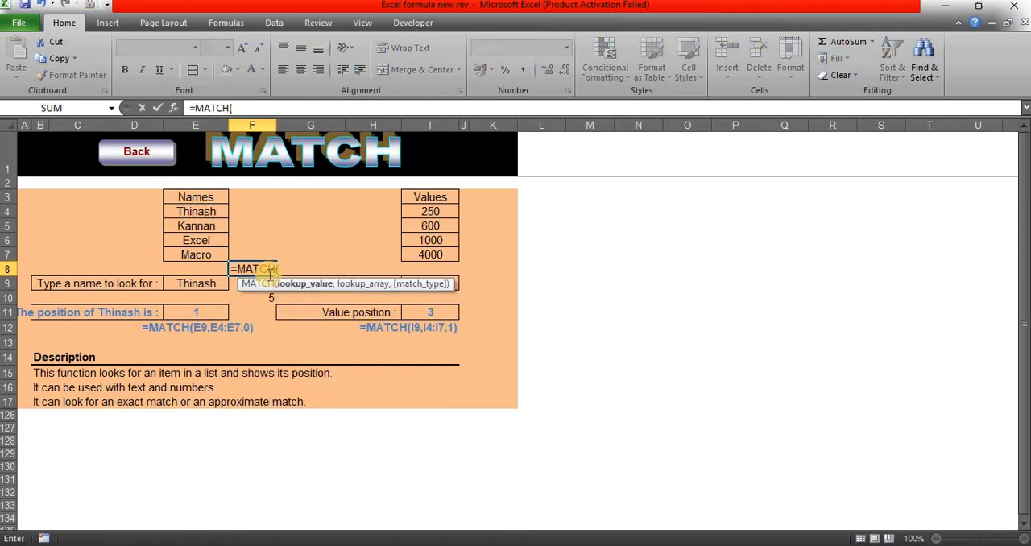
{"action": "left_click", "coordinate": [211, 287]}
{"action": "type", "text": ","}
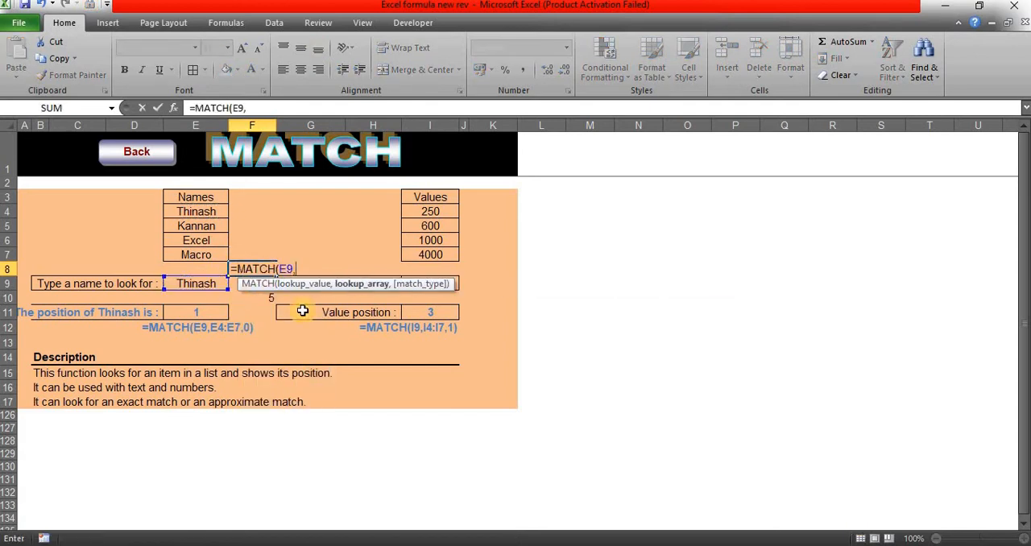
{"action": "left_click_drag", "start_coordinate": [208, 212], "coordinate": [196, 253]}
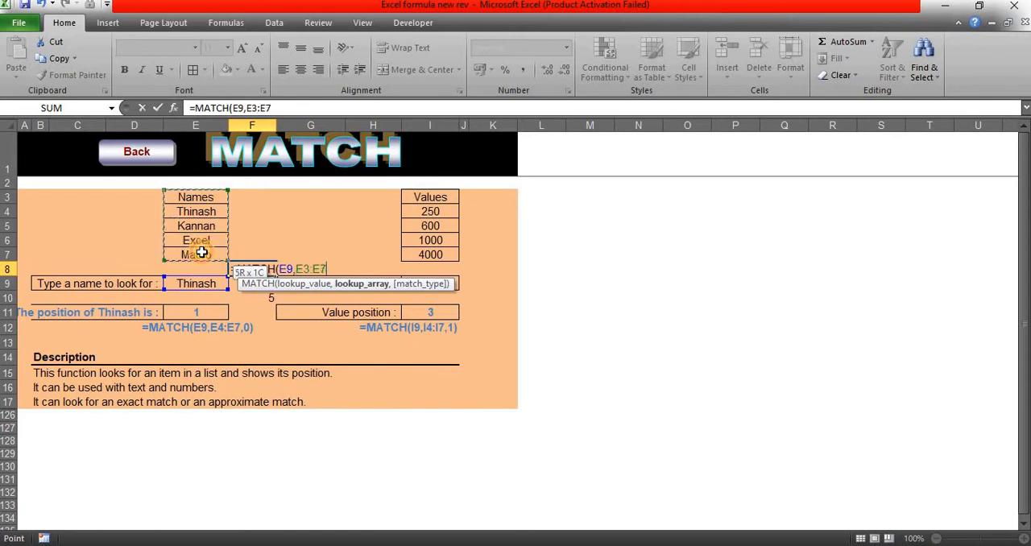
{"action": "key", "text": "Tab"}
{"action": "left_click", "coordinate": [270, 267]}
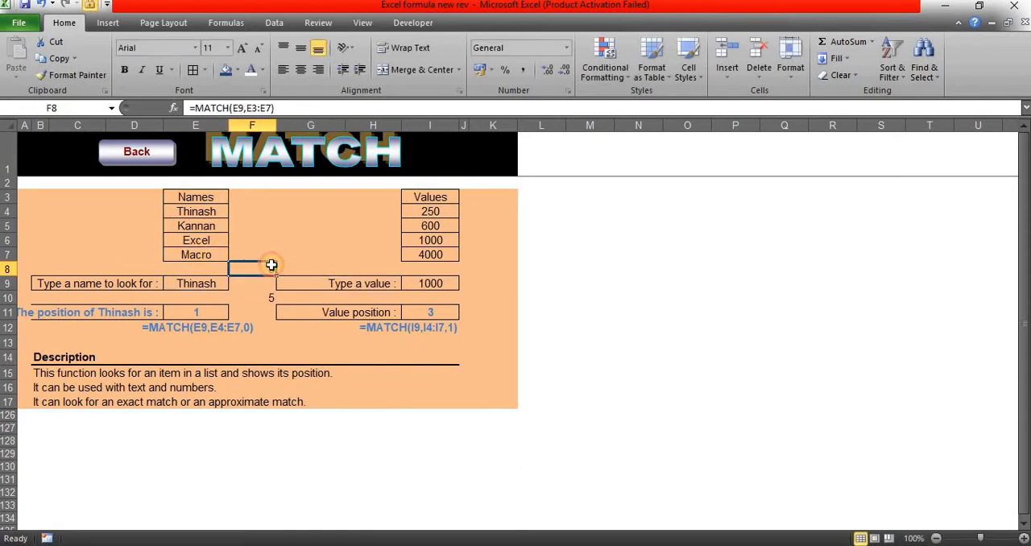
Step: Add the exact match type to the formula in F10 so it reads =MATCH(E9,E3:E7,0)
{"action": "left_click", "coordinate": [265, 302]}
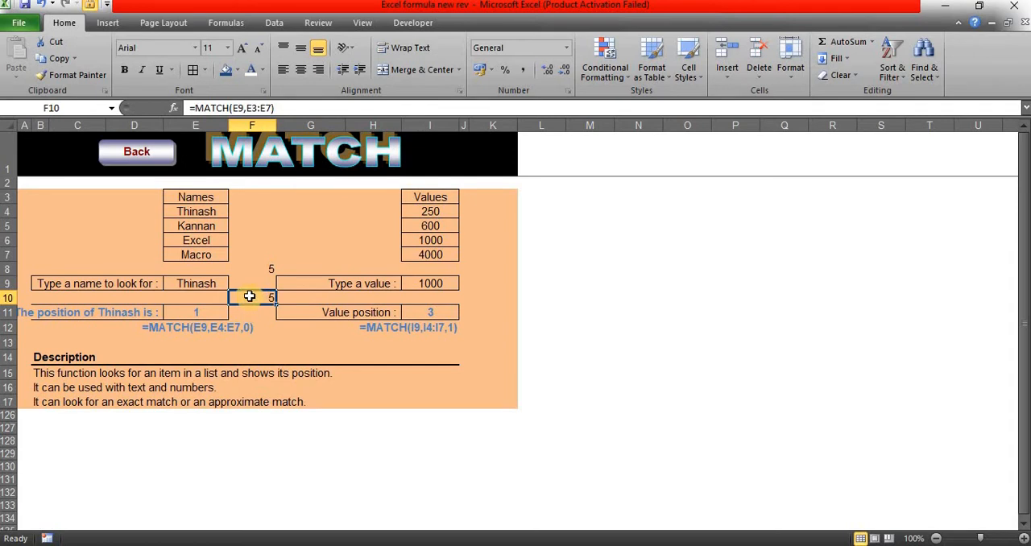
{"action": "left_click", "coordinate": [271, 108]}
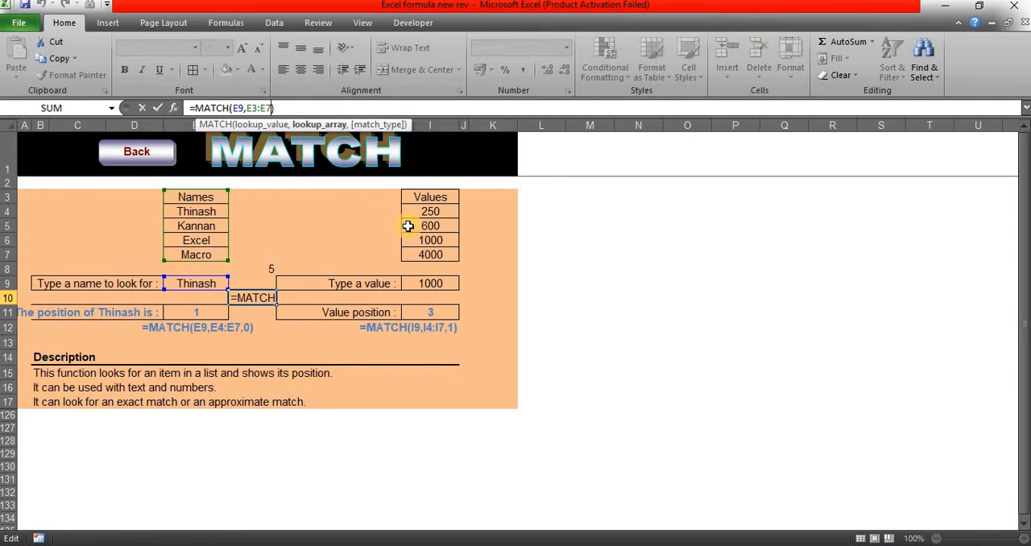
{"action": "type", "text": ","}
{"action": "key", "text": "Return"}
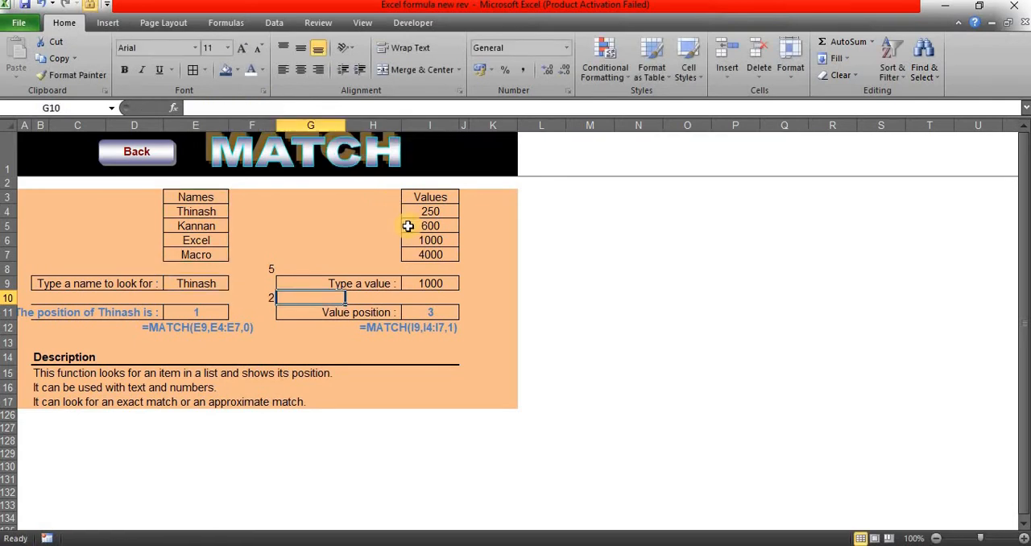
{"action": "key", "text": "Left"}
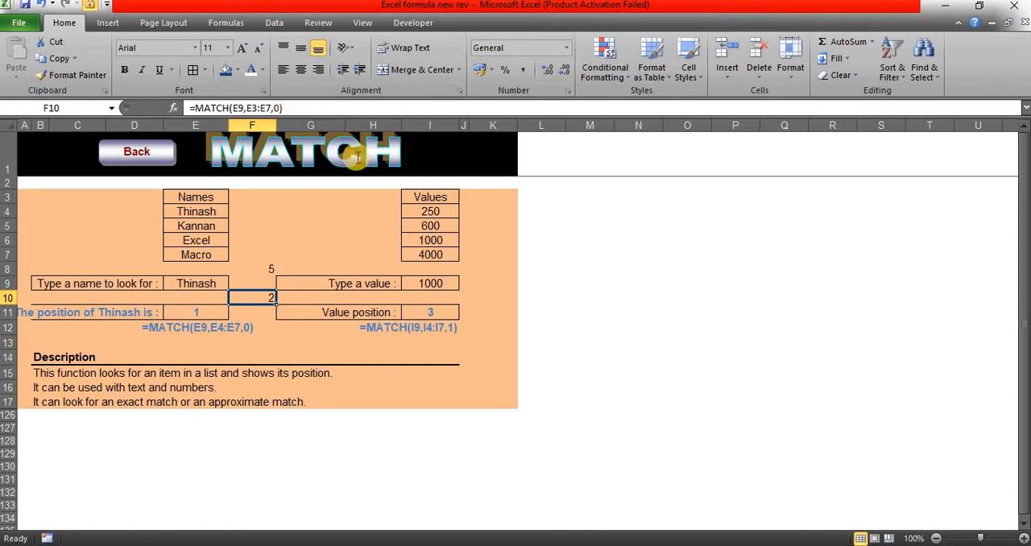
Step: Return to the Excel Formulas overview sheet and open the MID example
{"action": "left_click", "coordinate": [136, 152]}
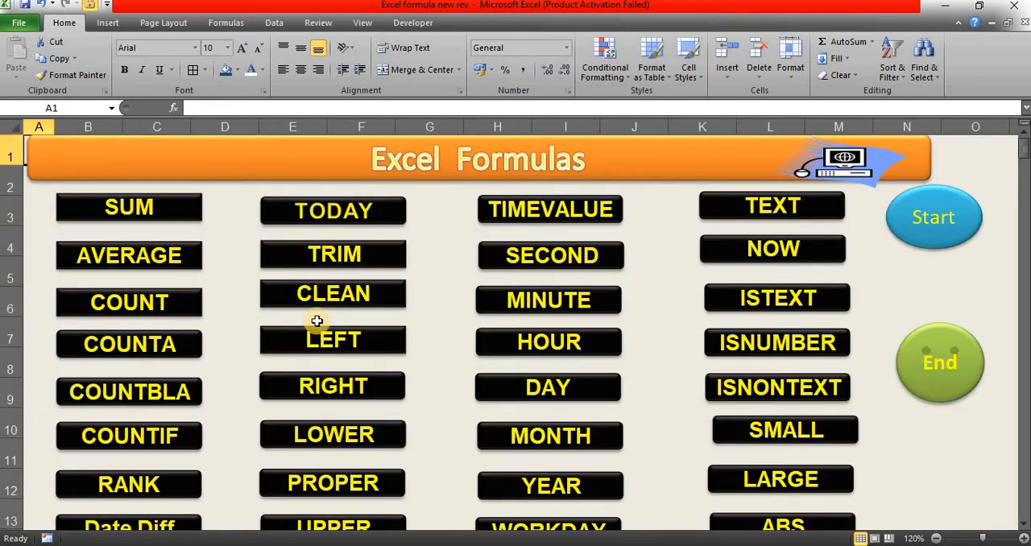
{"action": "scroll", "coordinate": [265, 290], "scroll_direction": "down", "scroll_amount": 11}
{"action": "left_click", "coordinate": [331, 293]}
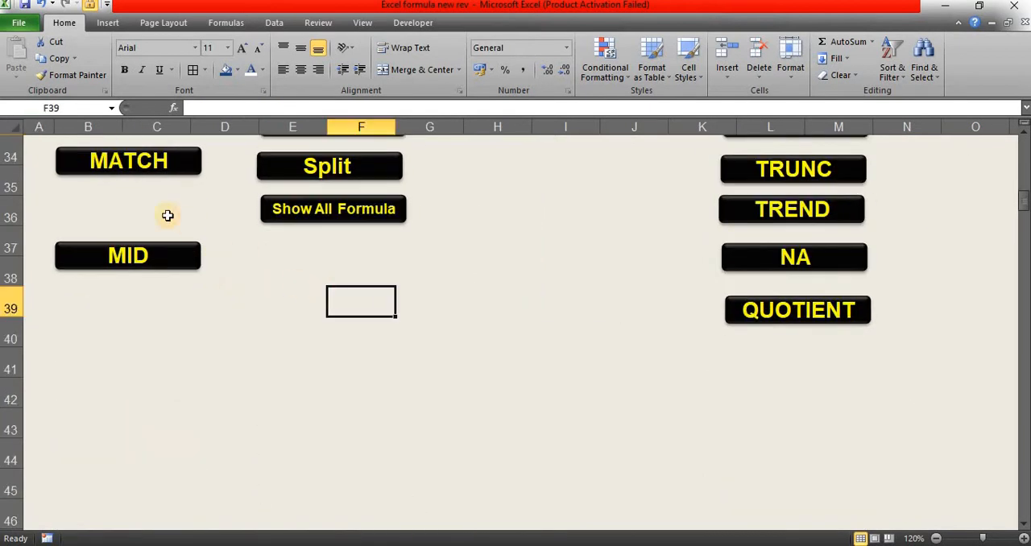
{"action": "left_click", "coordinate": [158, 211]}
{"action": "scroll", "coordinate": [153, 217], "scroll_direction": "up", "scroll_amount": 1}
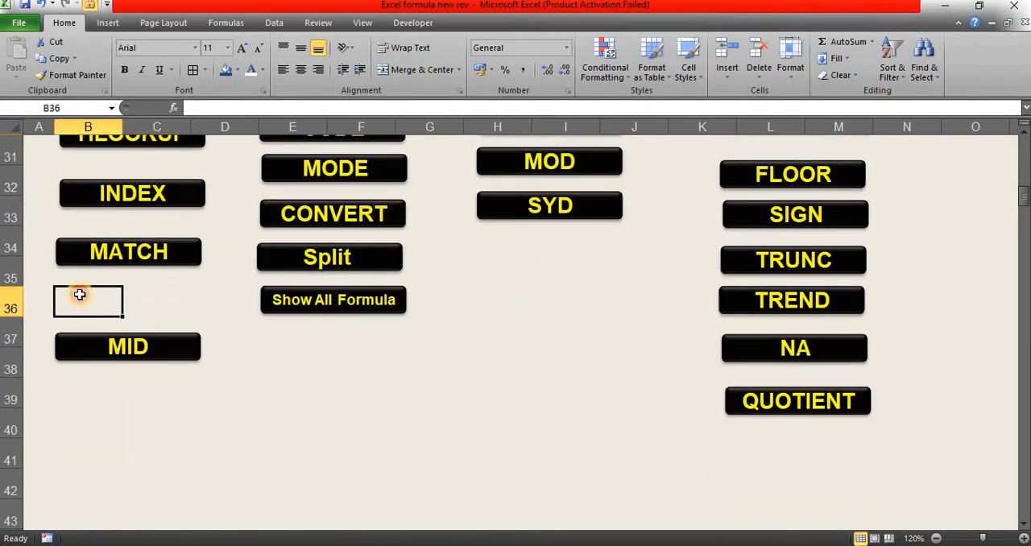
{"action": "left_click", "coordinate": [161, 352]}
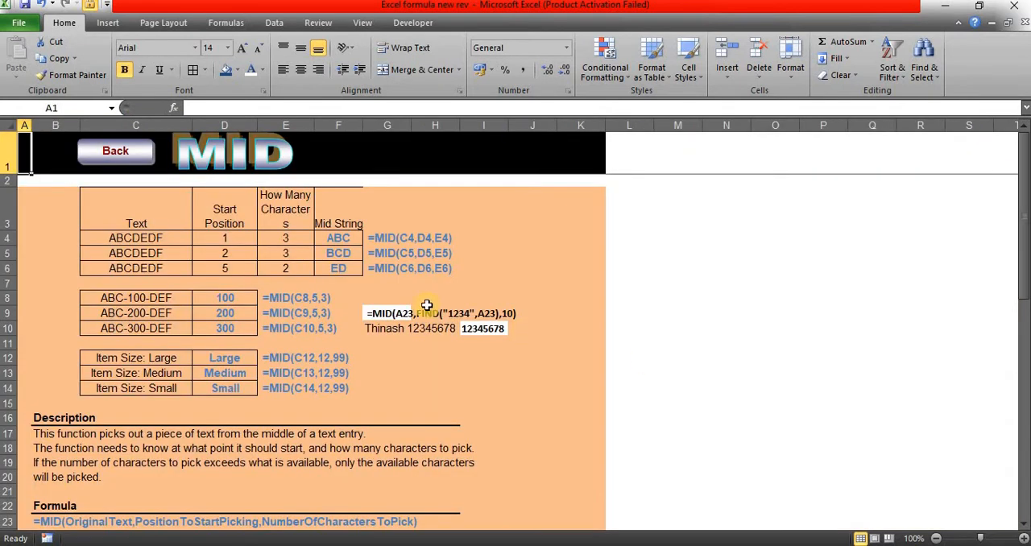
Step: Enter the sample text "Abcd 2501234" in cell B9 and widen column B to fit it
{"action": "left_click", "coordinate": [150, 300]}
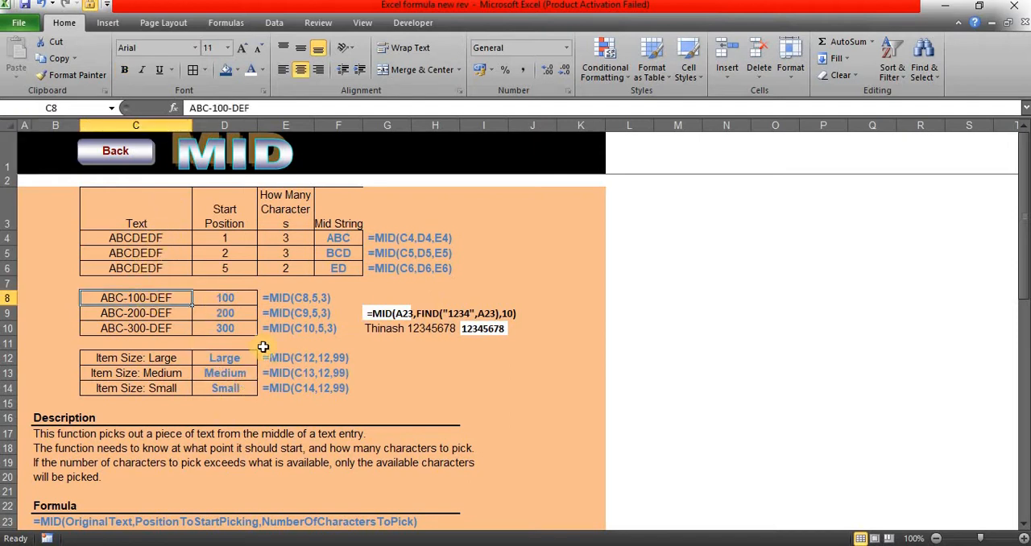
{"action": "left_click", "coordinate": [48, 316]}
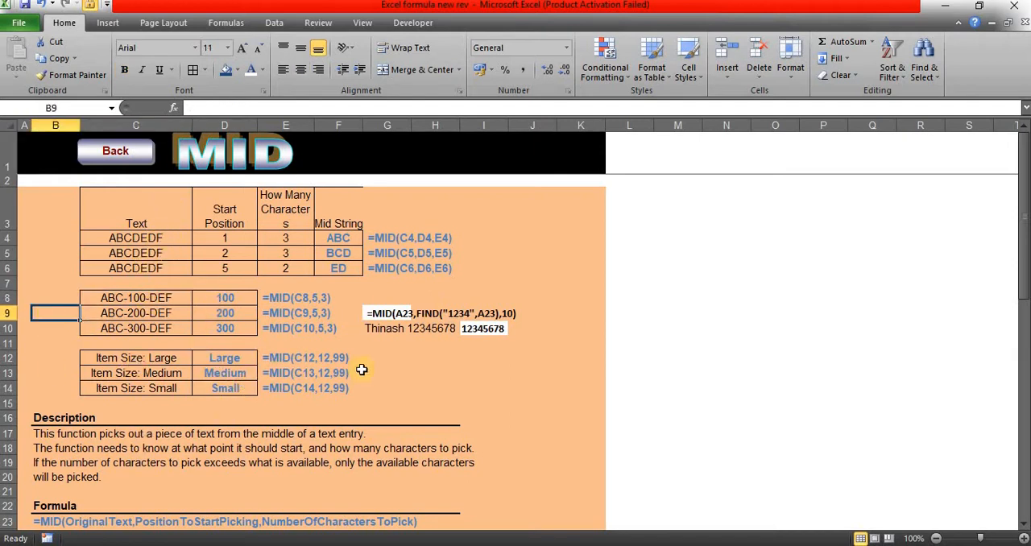
{"action": "type", "text": "Abcd"}
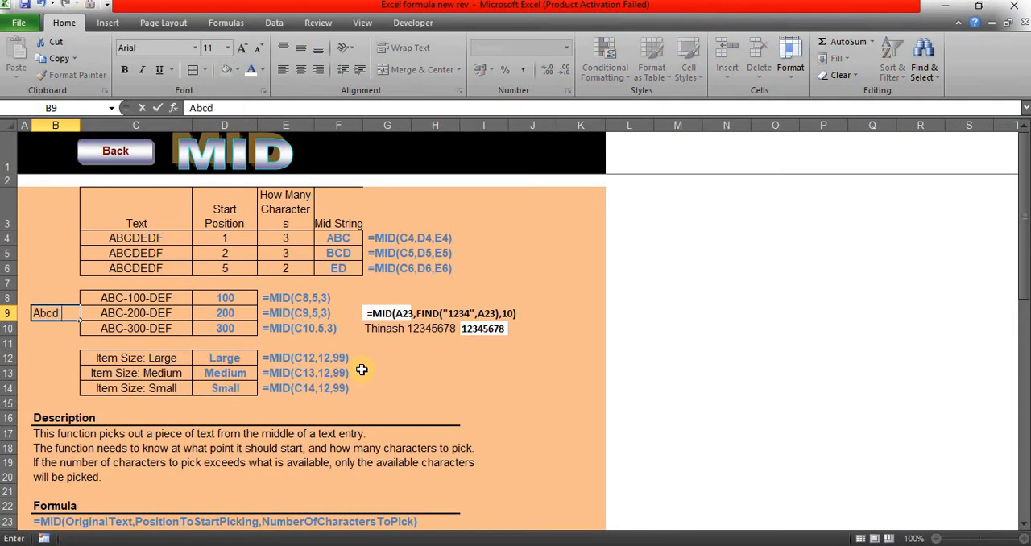
{"action": "type", "text": " 122"}
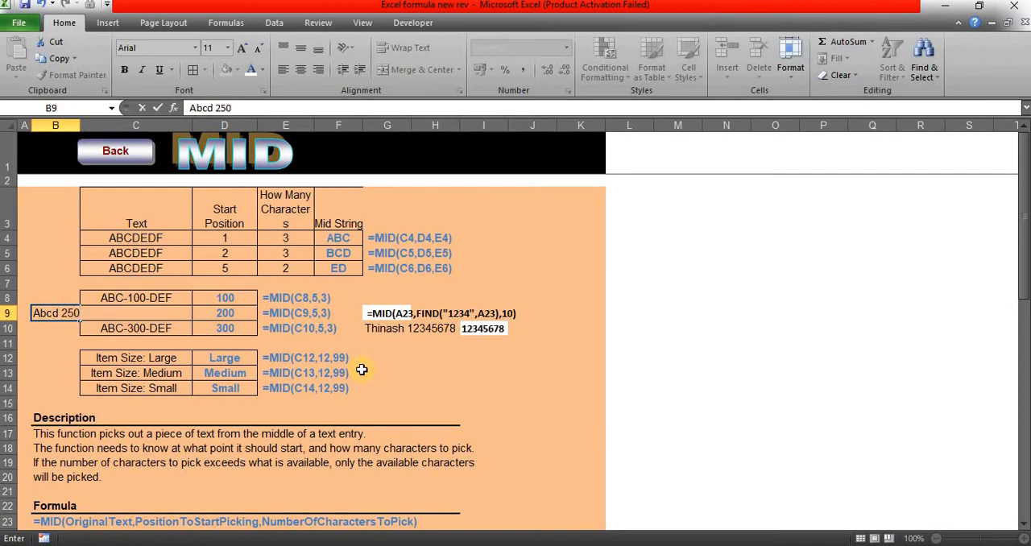
{"action": "key", "text": "Tab"}
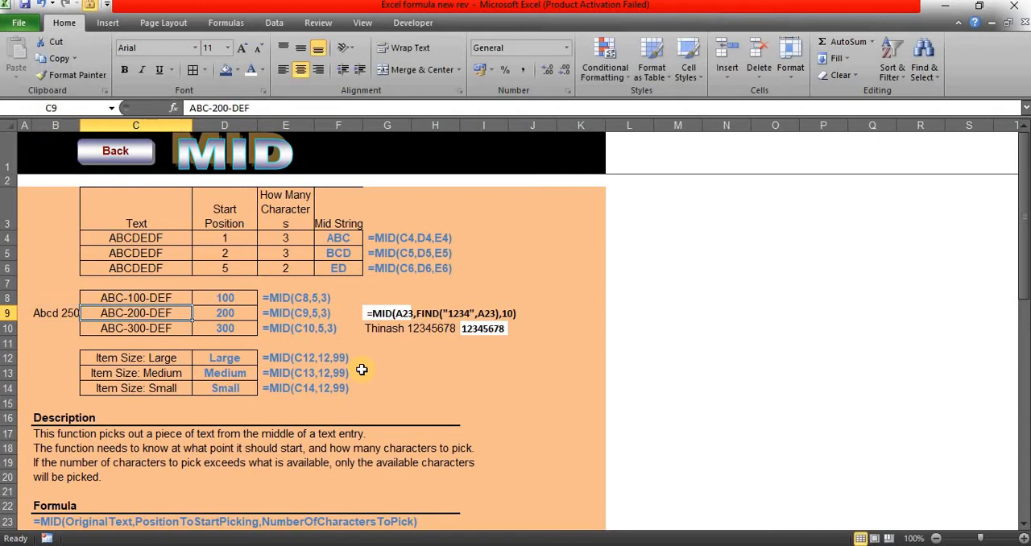
{"action": "left_click_drag", "start_coordinate": [82, 124], "coordinate": [153, 129]}
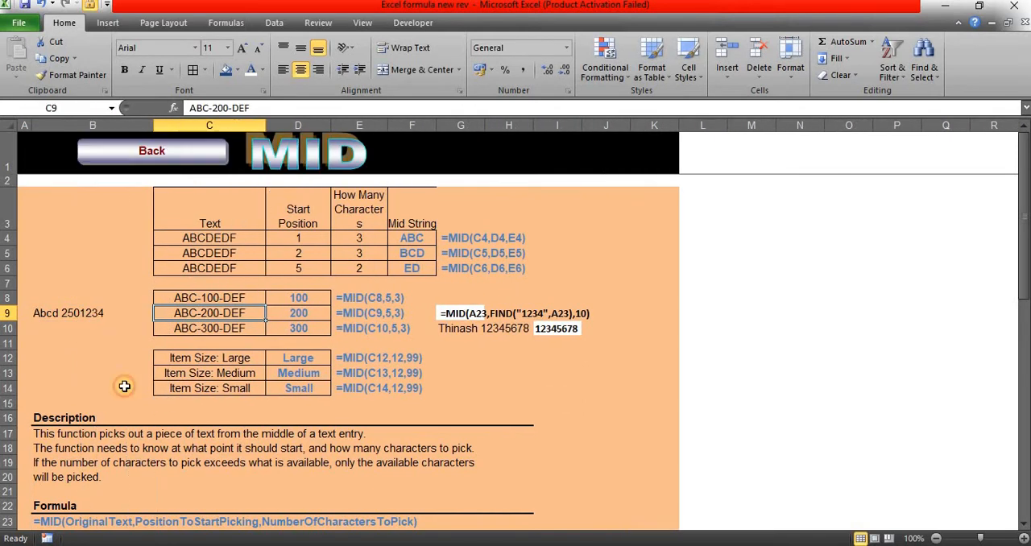
Step: Copy the sample text in B9 down into cells B10:B14
{"action": "left_click", "coordinate": [97, 312]}
{"action": "key", "text": "ctrl+c"}
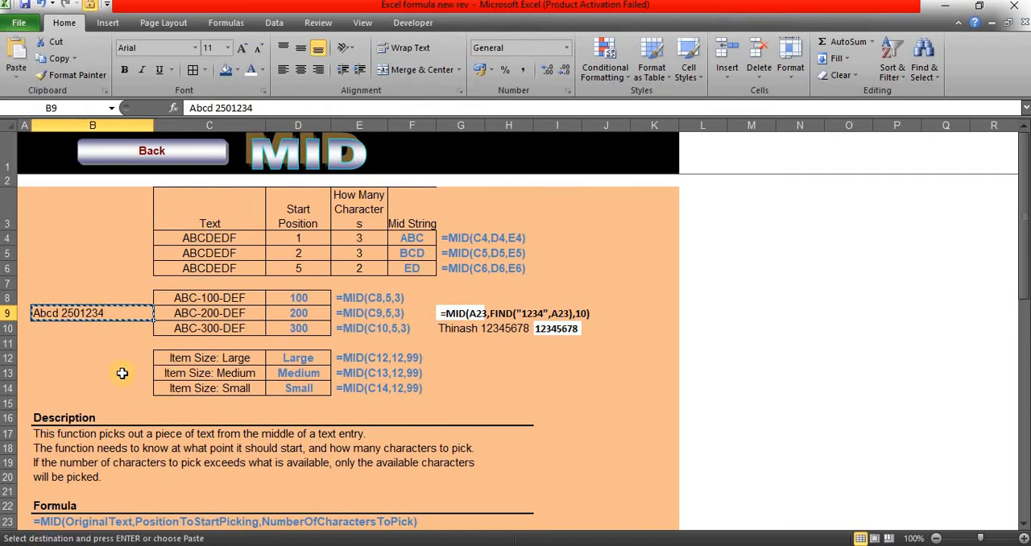
{"action": "left_click", "coordinate": [121, 387], "text": "shift"}
{"action": "key", "text": "ctrl+v"}
Step: Append "Testyyfff mbnjngg" to the sample text in B9 and copy the extended text over B10:B14
{"action": "double_click", "coordinate": [107, 313]}
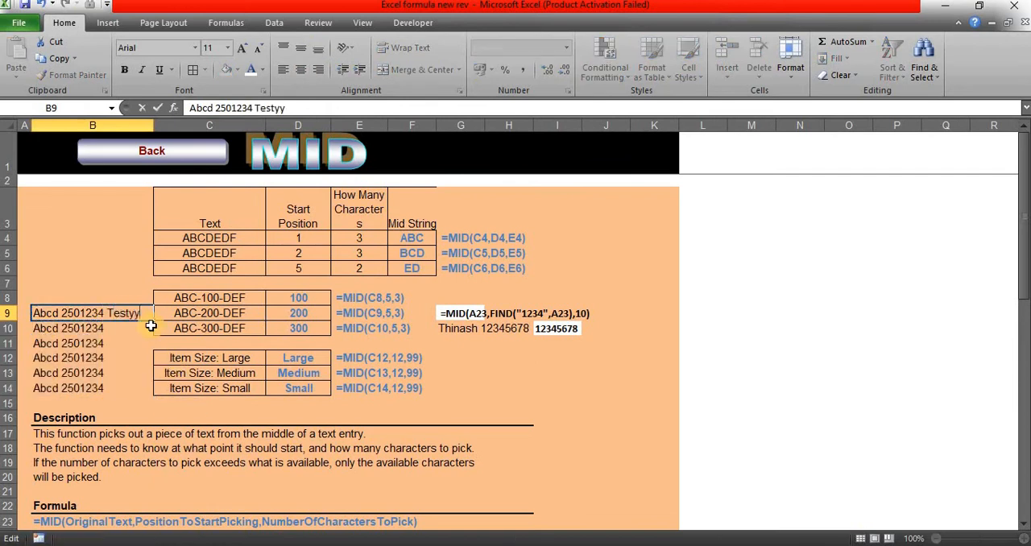
{"action": "type", "text": "Testyyfff mbnjngg"}
{"action": "key", "text": "Tab"}
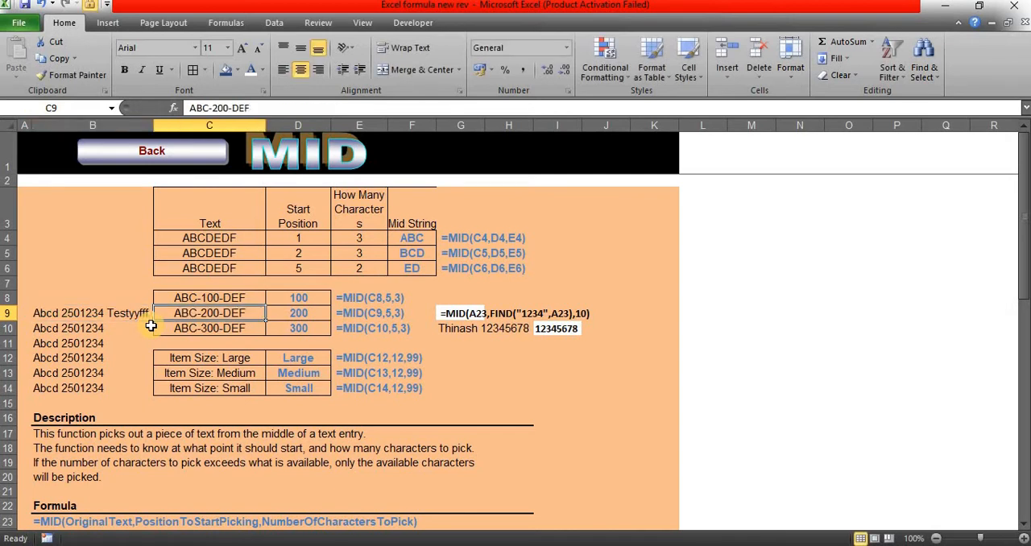
{"action": "left_click", "coordinate": [71, 285]}
{"action": "left_click", "coordinate": [88, 314]}
{"action": "key", "text": "ctrl+c"}
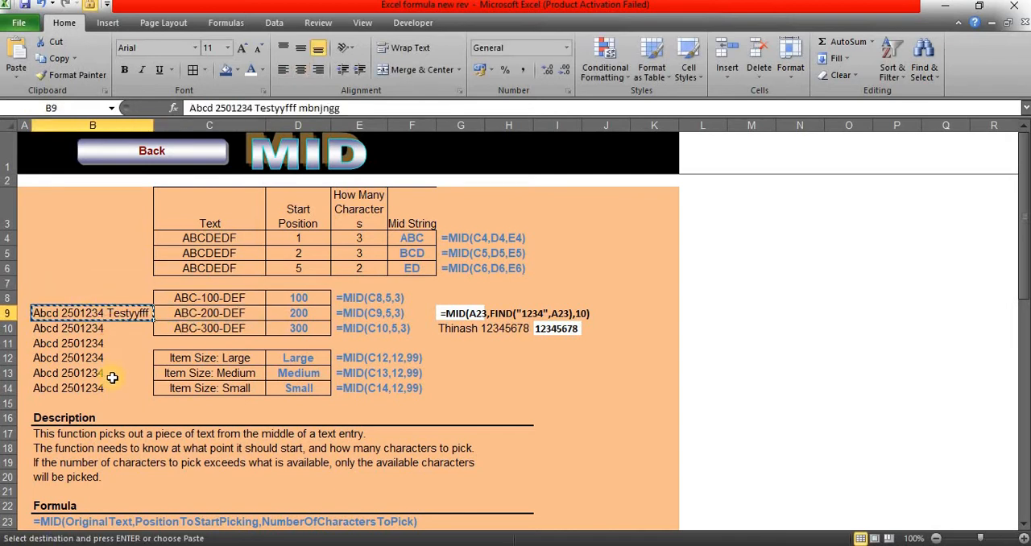
{"action": "left_click_drag", "start_coordinate": [89, 314], "coordinate": [88, 387]}
{"action": "key", "text": "ctrl+v"}
Step: Change the number in B10's text to 2501235 and fill B9:B10 down through B13
{"action": "left_click", "coordinate": [102, 326]}
{"action": "double_click", "coordinate": [96, 328]}
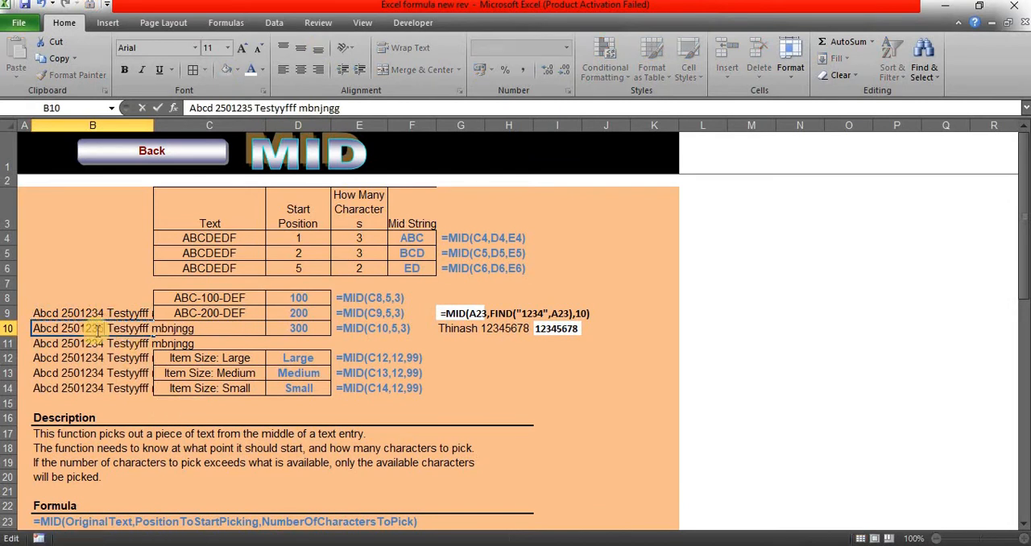
{"action": "key", "text": "Tab"}
{"action": "left_click_drag", "start_coordinate": [125, 316], "coordinate": [133, 377]}
{"action": "left_click", "coordinate": [101, 358]}
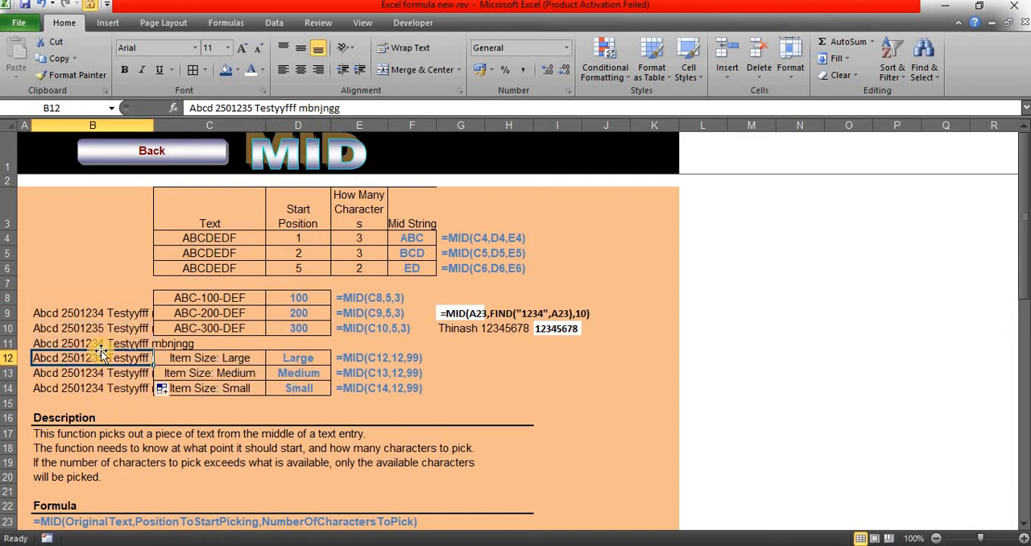
Step: Change the number within the sample text in B11 to 2501236
{"action": "left_click", "coordinate": [100, 343]}
{"action": "double_click", "coordinate": [98, 343]}
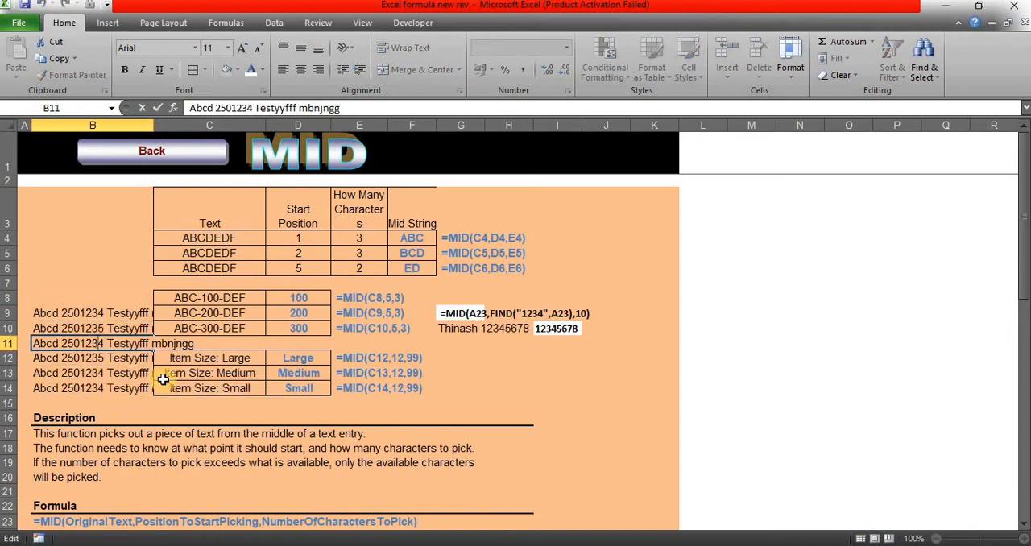
{"action": "key", "text": "Delete"}
{"action": "type", "text": "6"}
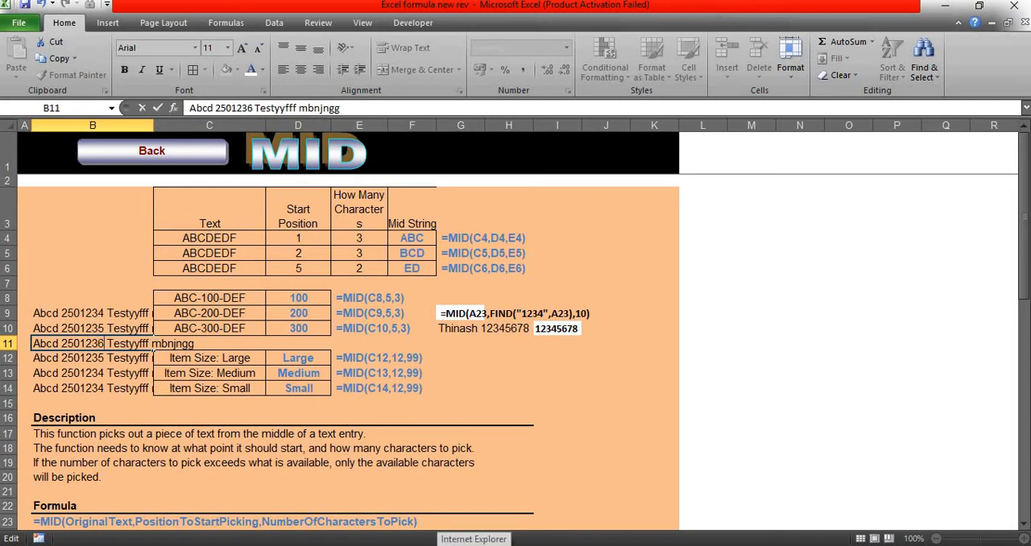
{"action": "key", "text": "Tab"}
Step: Change the number within the sample text in B12 to 2501237
{"action": "double_click", "coordinate": [98, 353]}
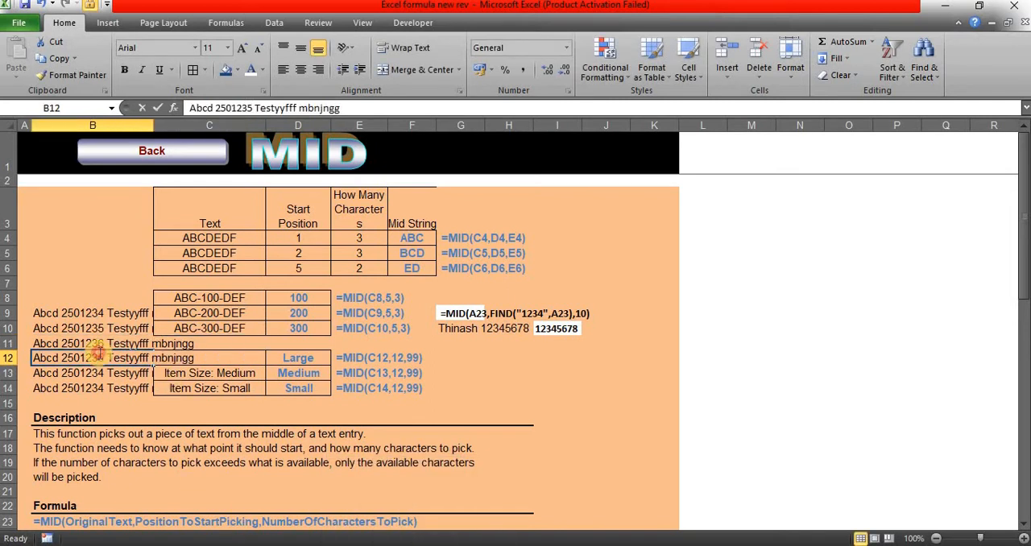
{"action": "key", "text": "Delete"}
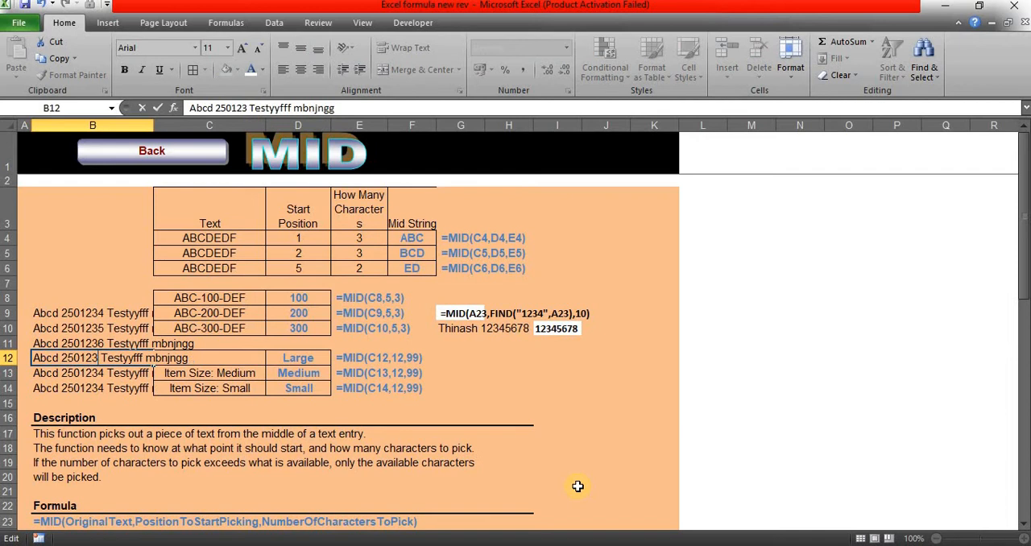
{"action": "type", "text": "7"}
{"action": "key", "text": "Tab"}
Step: Change the number within the sample text in B13 to 2501238 and select B14
{"action": "double_click", "coordinate": [100, 373]}
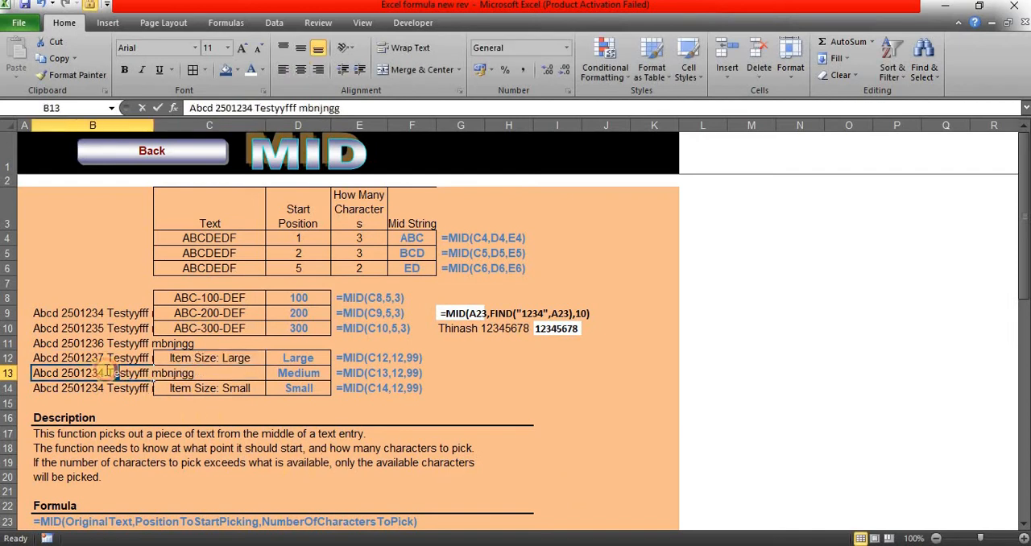
{"action": "key", "text": "Delete"}
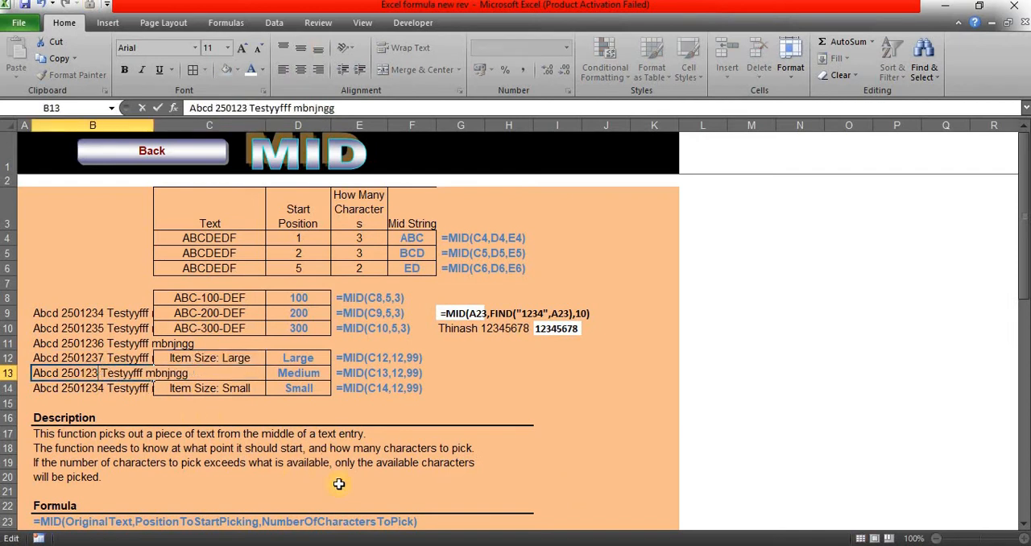
{"action": "type", "text": "8"}
{"action": "key", "text": "Tab"}
{"action": "left_click", "coordinate": [119, 386]}
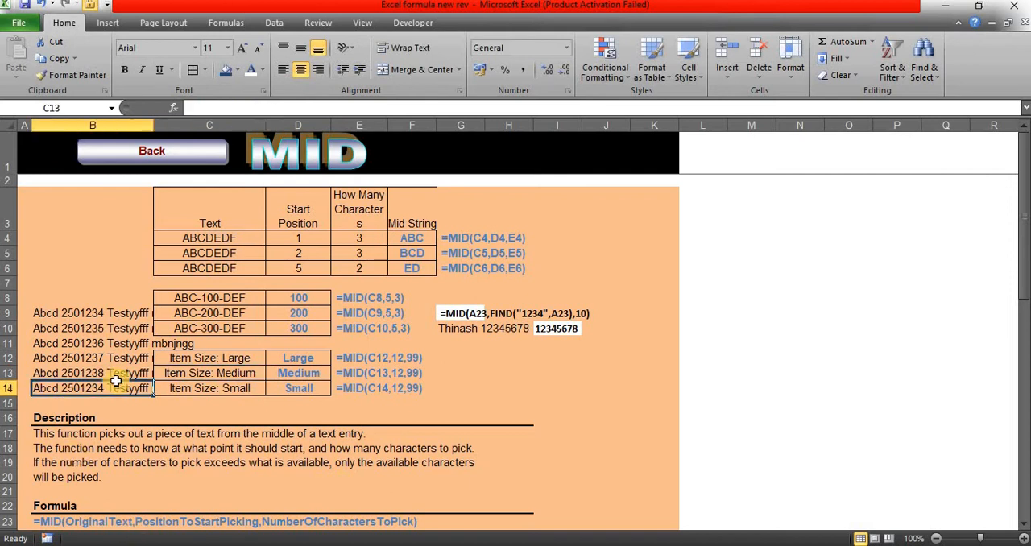
Step: Change the number within the sample text in B14 to 2501239
{"action": "double_click", "coordinate": [103, 390]}
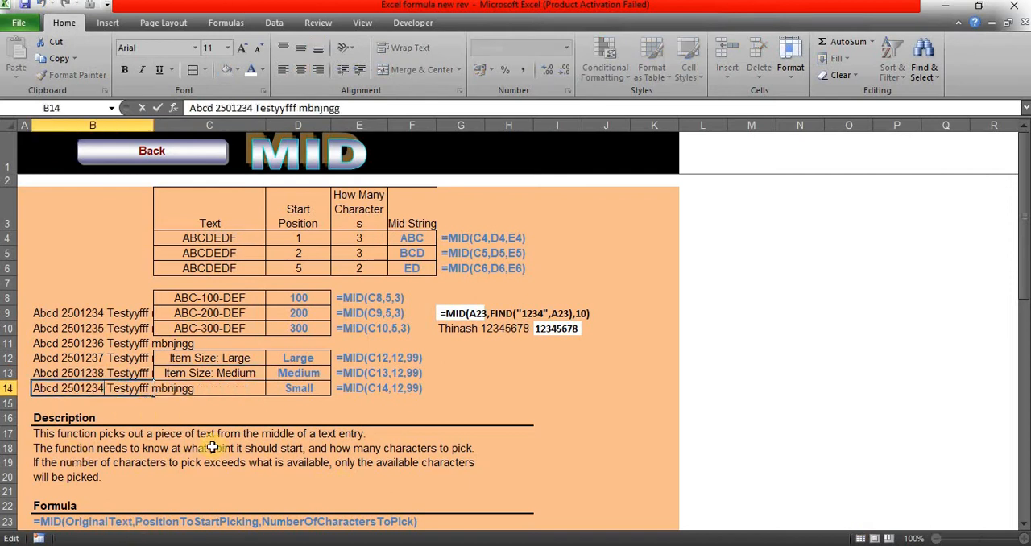
{"action": "key", "text": "Delete"}
{"action": "type", "text": "9"}
{"action": "key", "text": "Tab"}
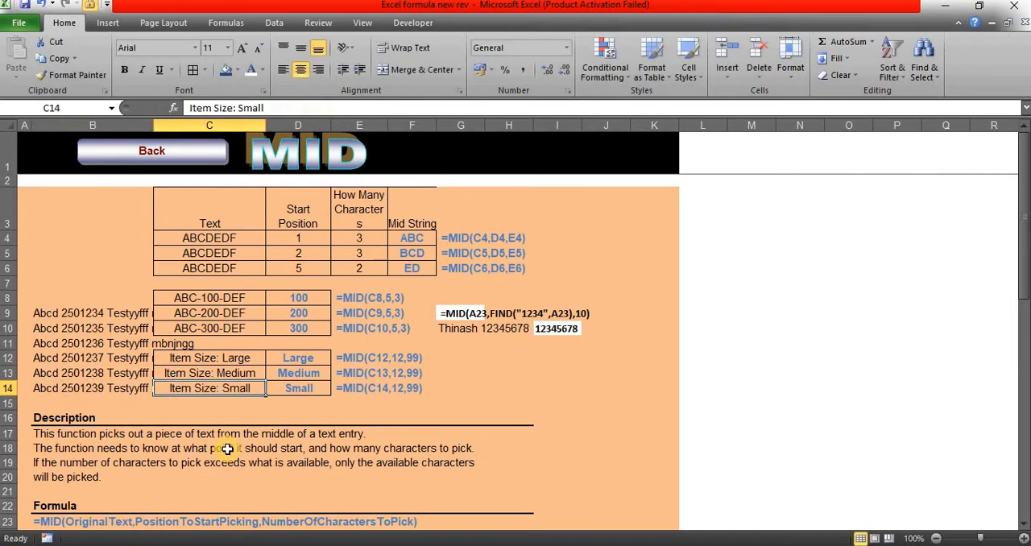
Step: Highlight the sample texts in B9:B13 and the seven-digit number inside B9's text as the part to extract
{"action": "left_click_drag", "start_coordinate": [97, 312], "coordinate": [113, 372]}
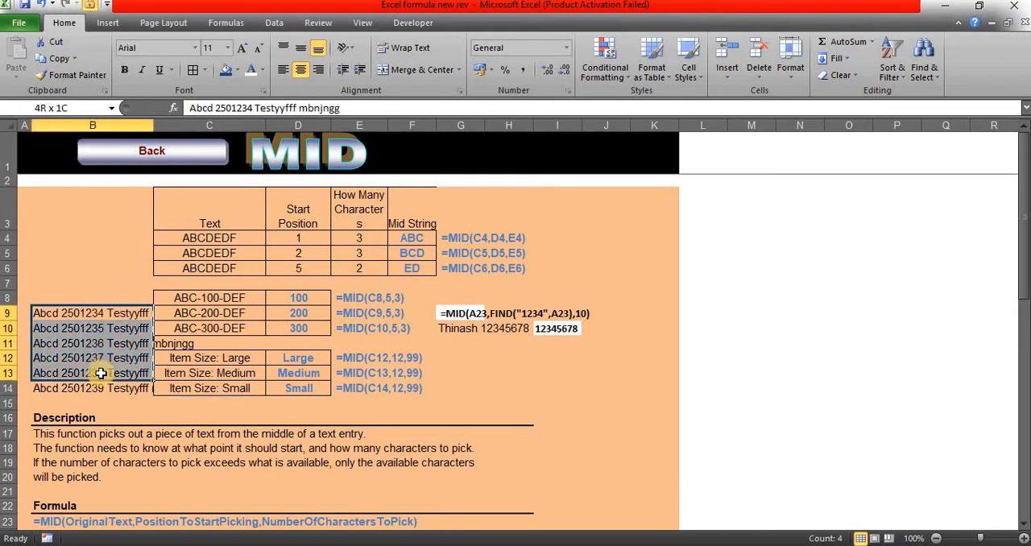
{"action": "double_click", "coordinate": [80, 313]}
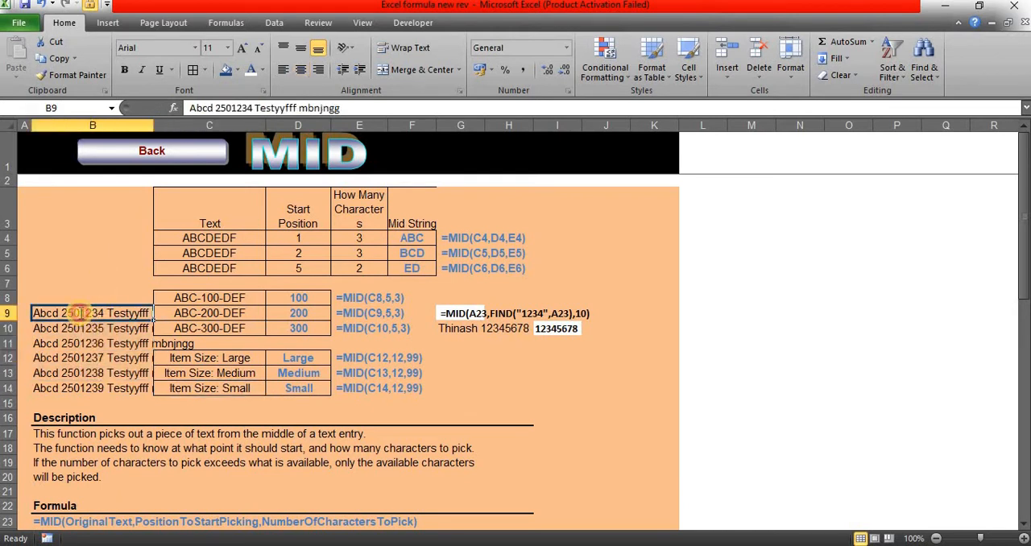
{"action": "left_click_drag", "start_coordinate": [105, 312], "coordinate": [61, 311]}
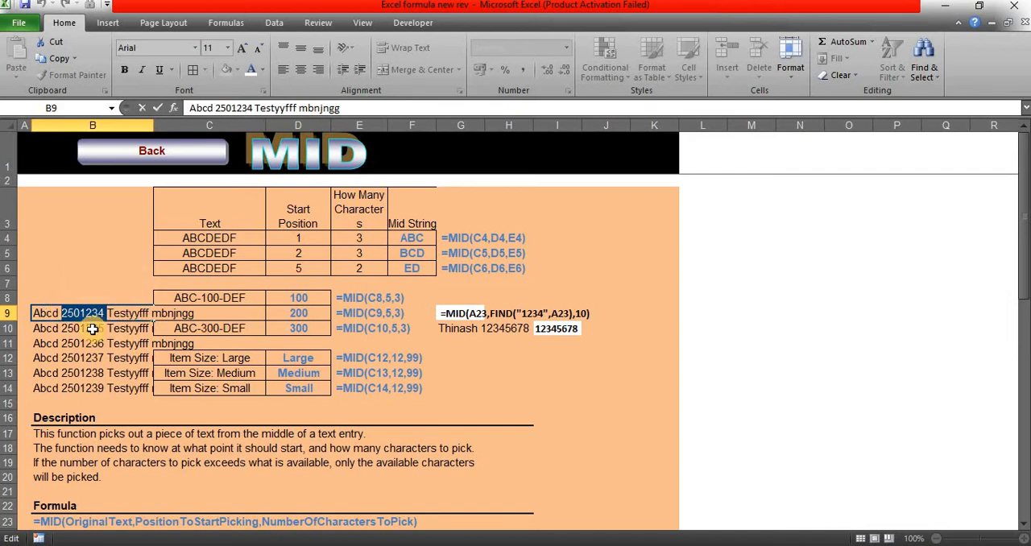
{"action": "left_click", "coordinate": [472, 364]}
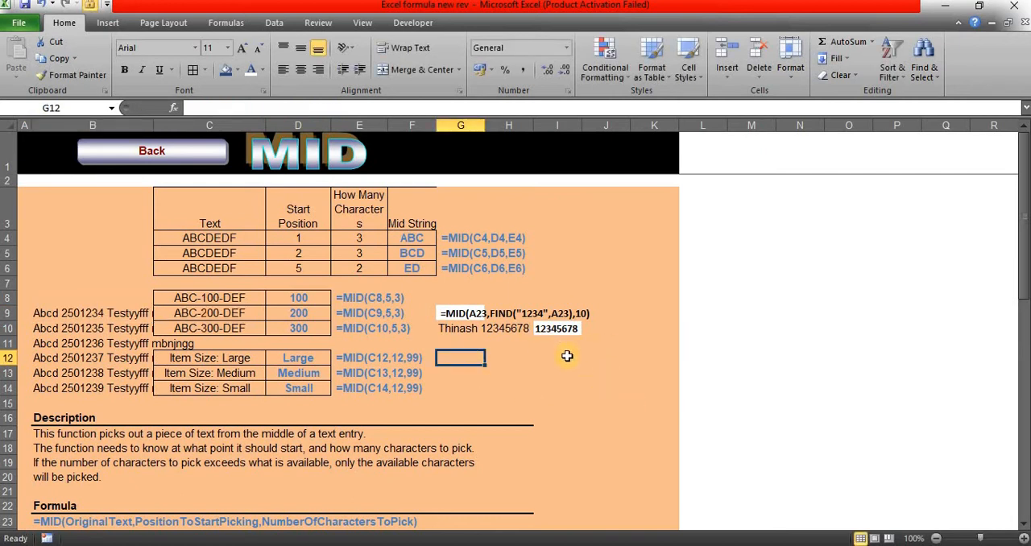
Step: Enter =MID(C4,3,2) in I4 to extract two characters from C4 starting at the third, and reselect I4
{"action": "left_click", "coordinate": [554, 238]}
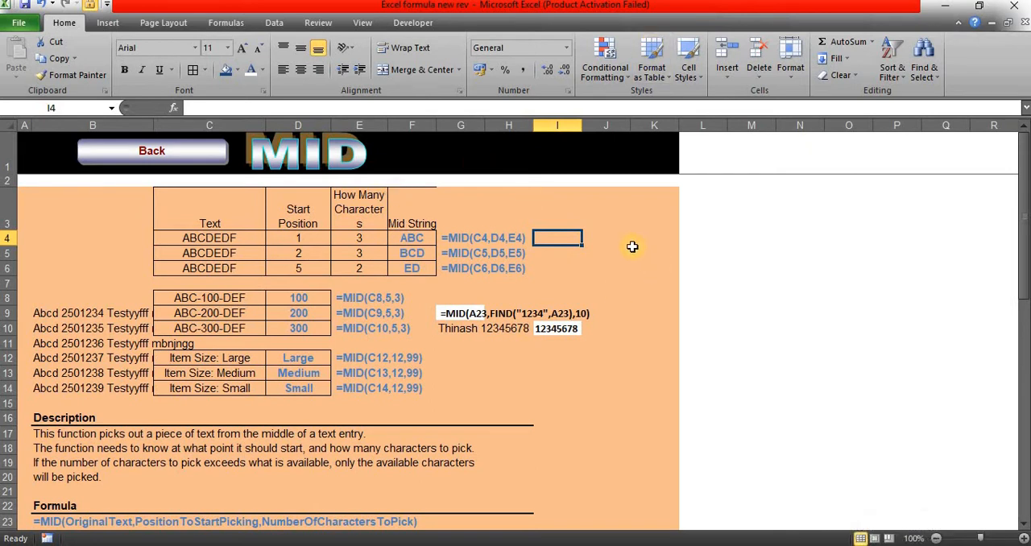
{"action": "type", "text": "="}
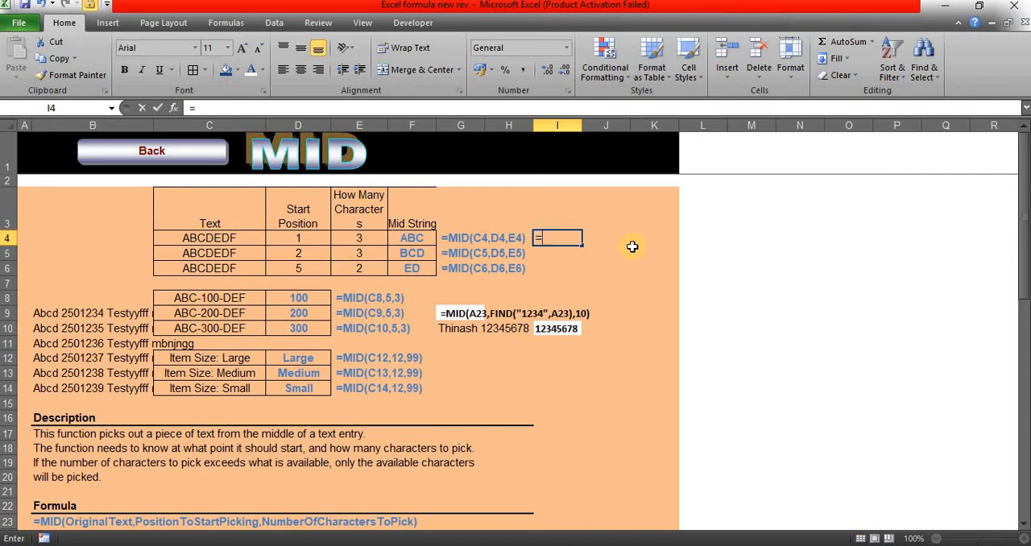
{"action": "type", "text": "mid"}
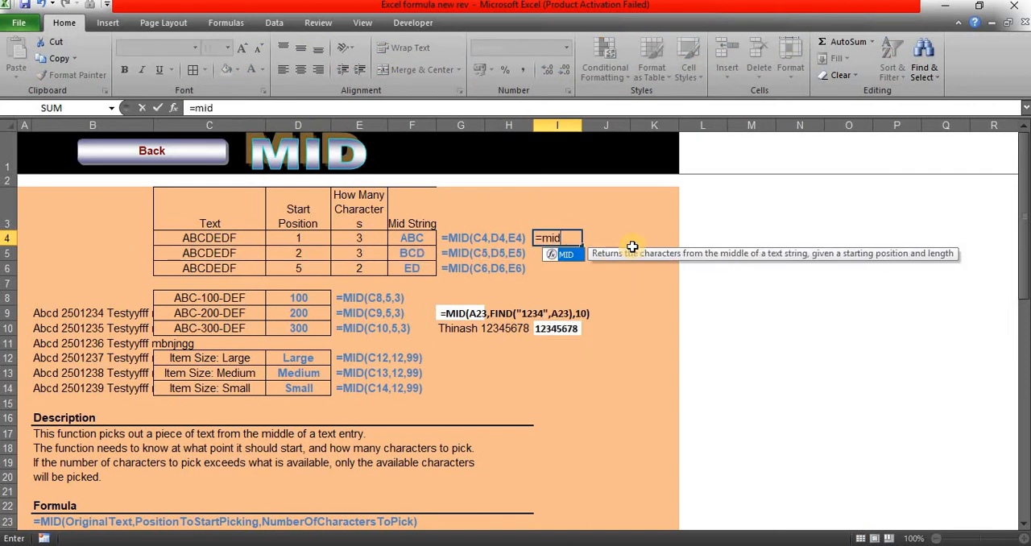
{"action": "key", "text": "Tab"}
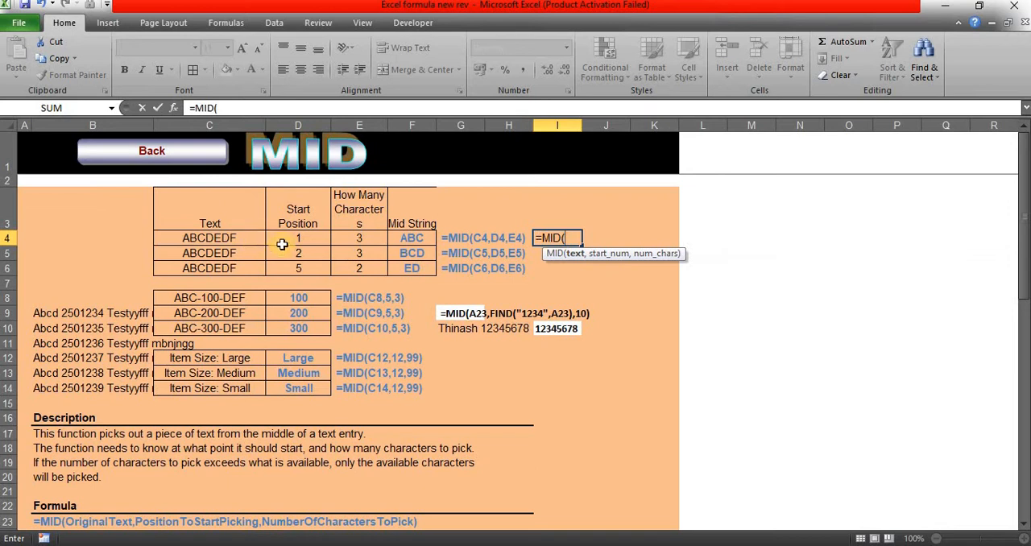
{"action": "left_click", "coordinate": [254, 239]}
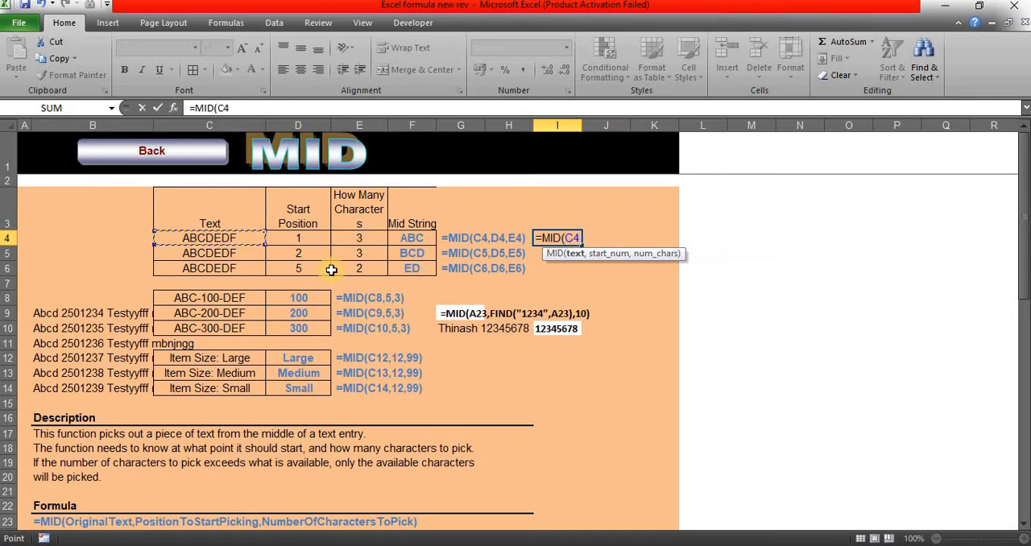
{"action": "type", "text": ","}
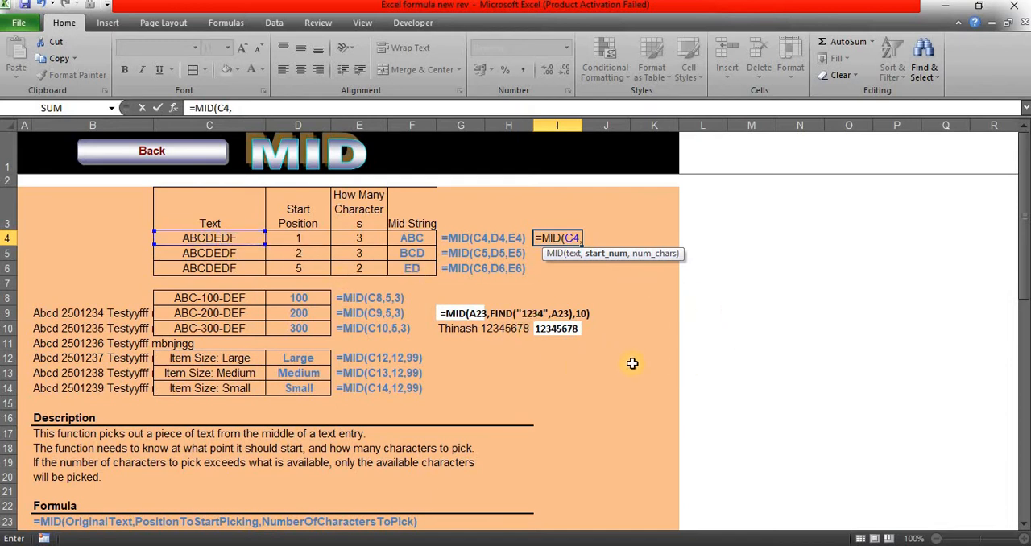
{"action": "type", "text": ",2"}
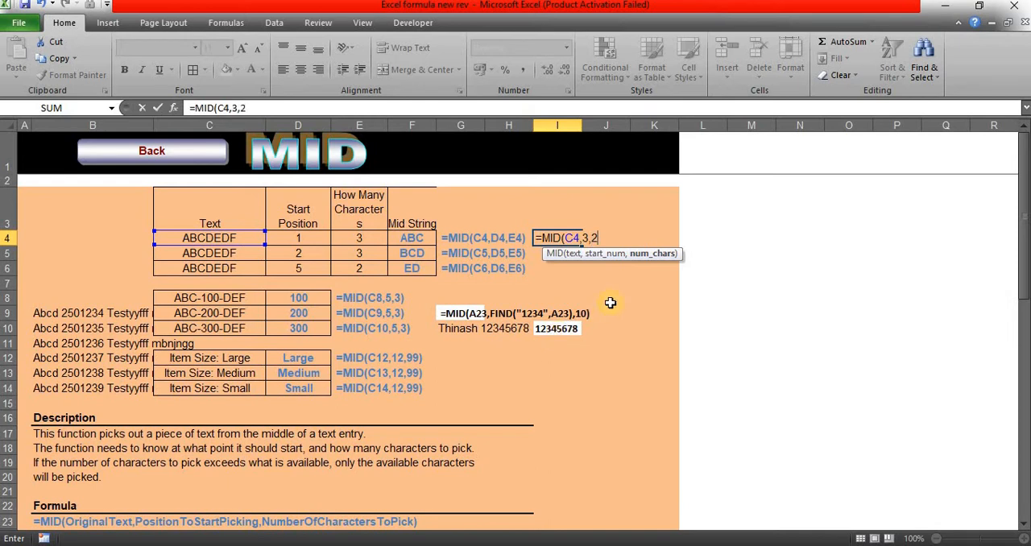
{"action": "key", "text": "Tab"}
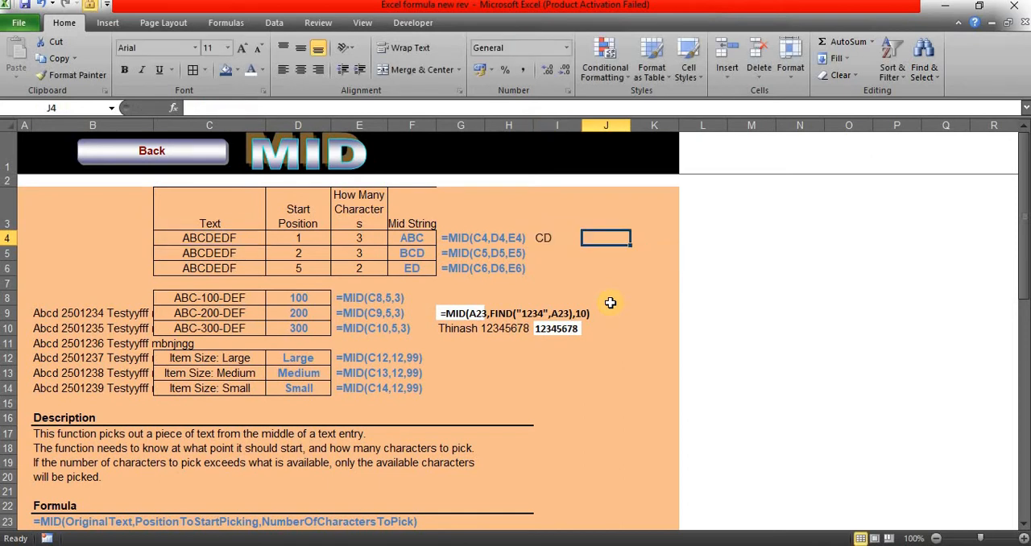
{"action": "key", "text": "Left"}
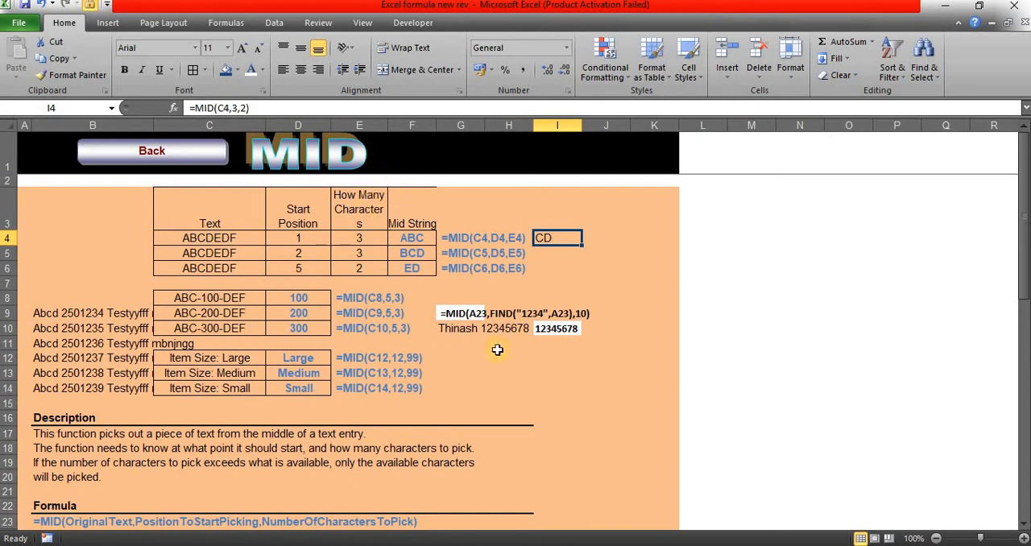
{"action": "left_click", "coordinate": [464, 354]}
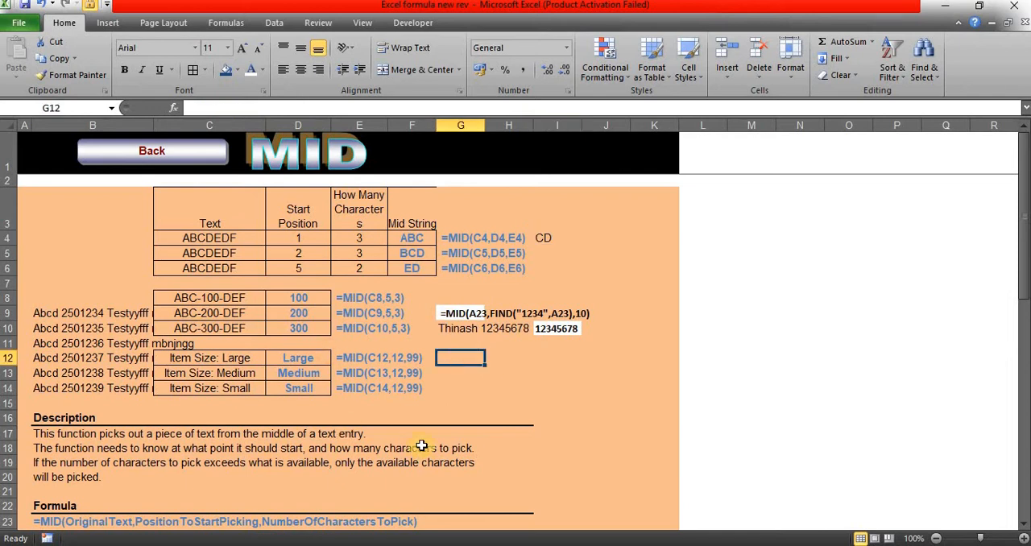
{"action": "left_click", "coordinate": [113, 314]}
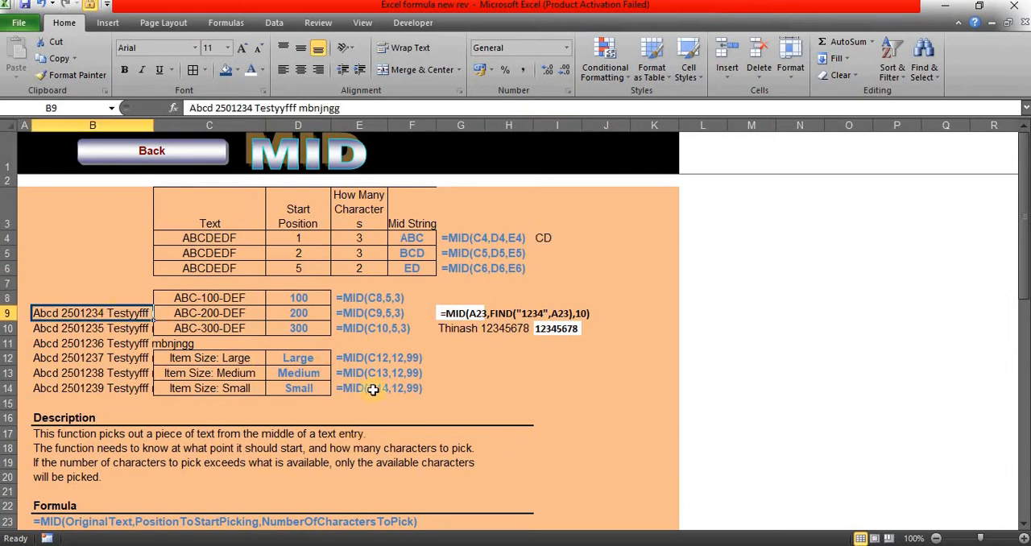
{"action": "left_click", "coordinate": [466, 344]}
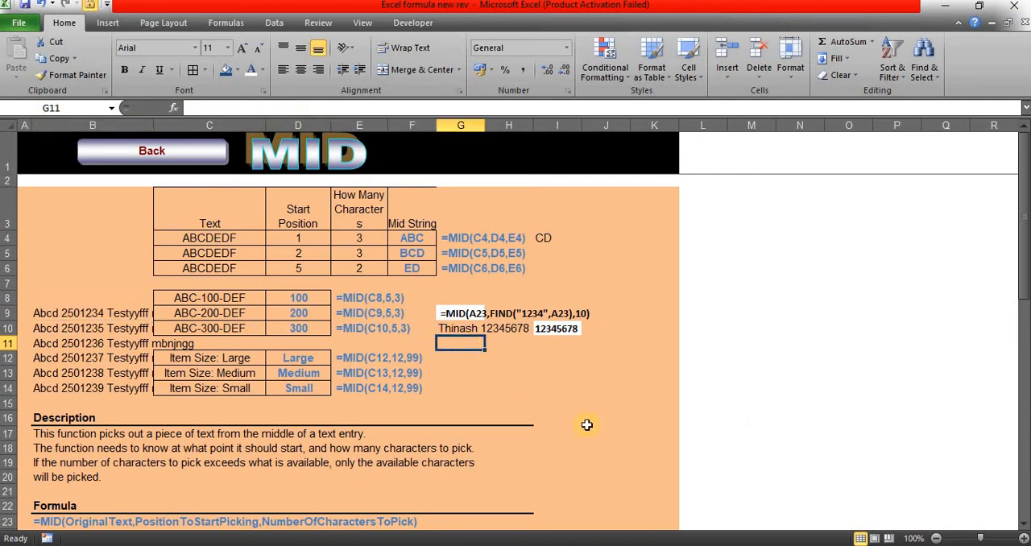
{"action": "type", "text": "=mid"}
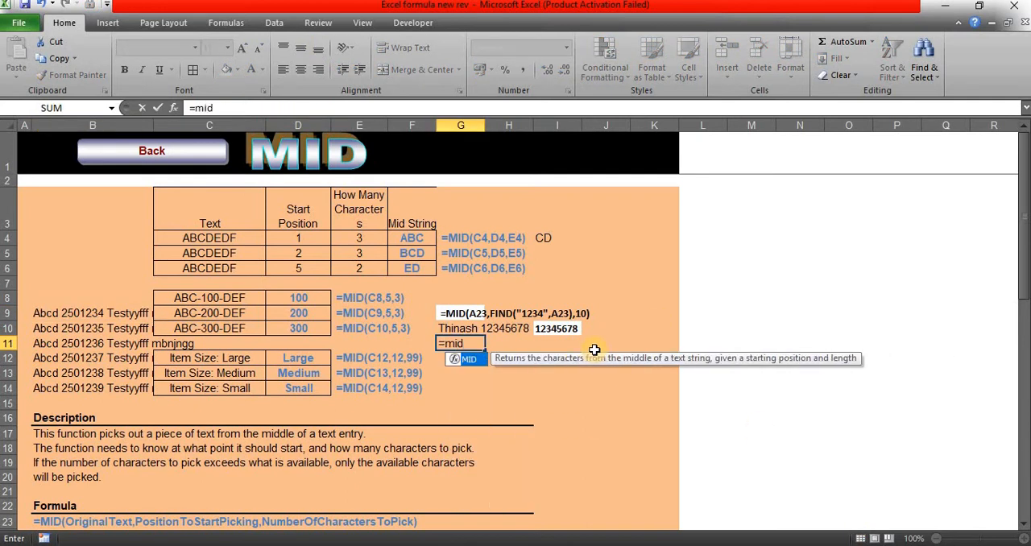
{"action": "key", "text": "Tab"}
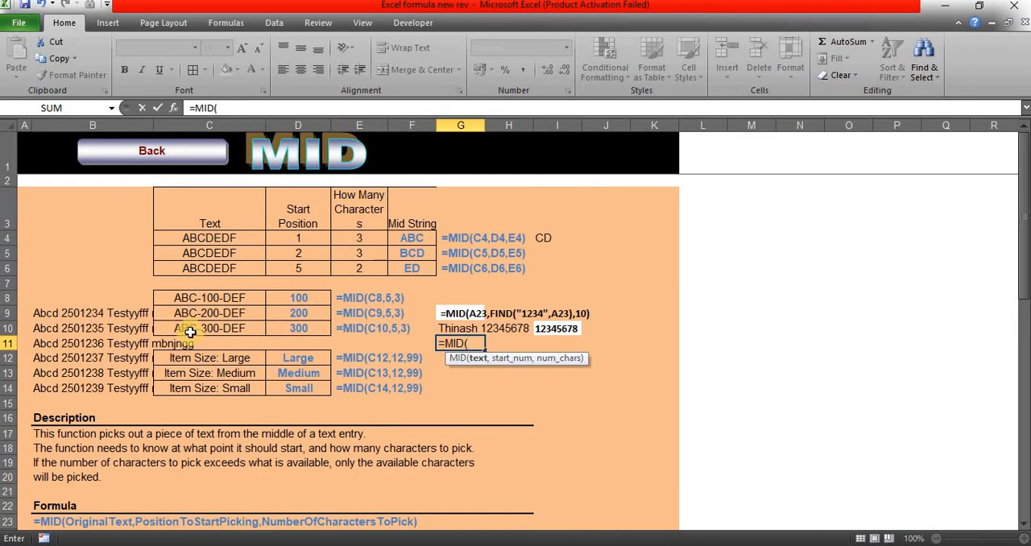
{"action": "left_click", "coordinate": [80, 313]}
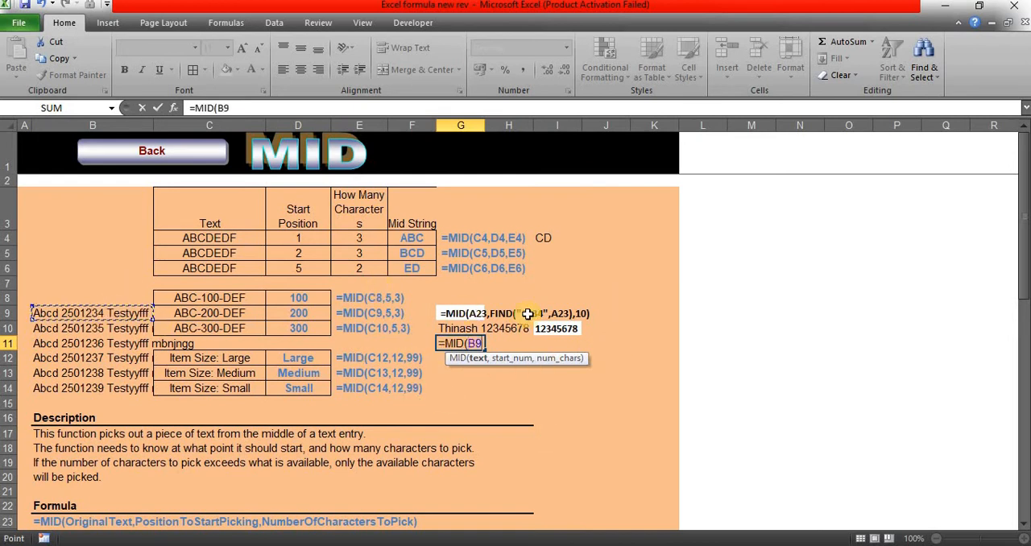
{"action": "key", "text": "Escape"}
{"action": "left_click", "coordinate": [464, 313]}
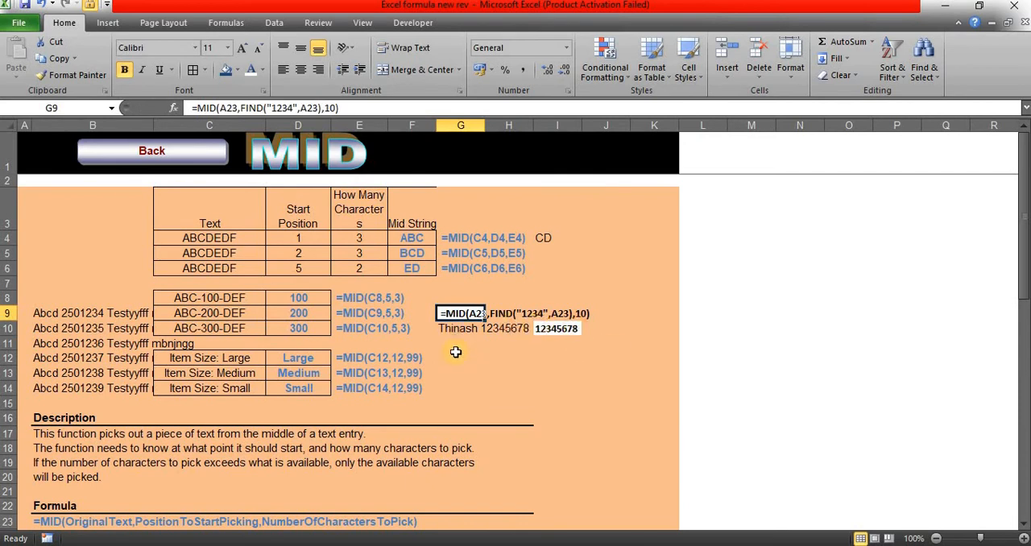
Step: Enter =MID(B9,FIND("250",B9),7) in J9 to extract the seven-digit number from B9, accepting the closing-bracket correction
{"action": "left_click", "coordinate": [596, 315]}
{"action": "type", "text": "=mi"}
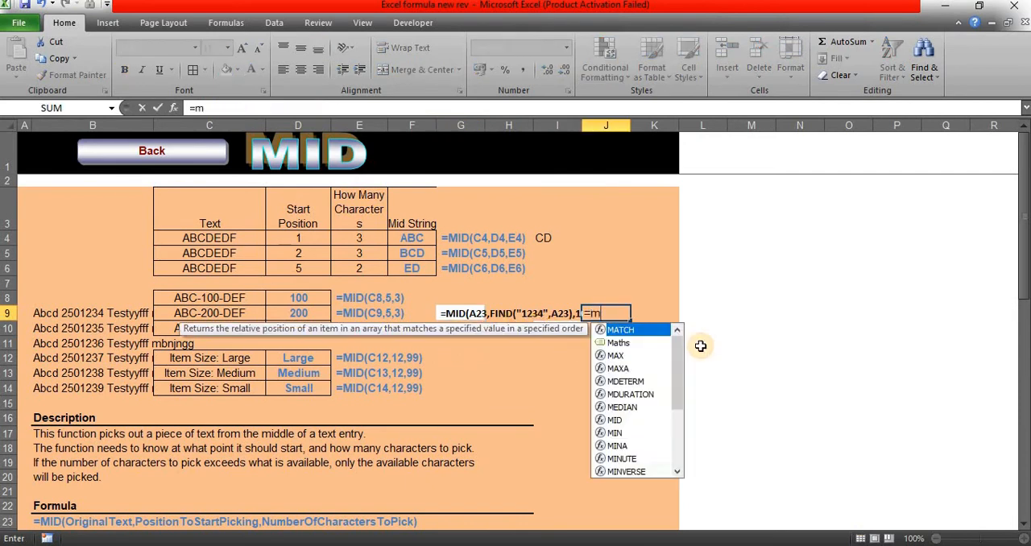
{"action": "key", "text": "Tab"}
{"action": "left_click", "coordinate": [113, 309]}
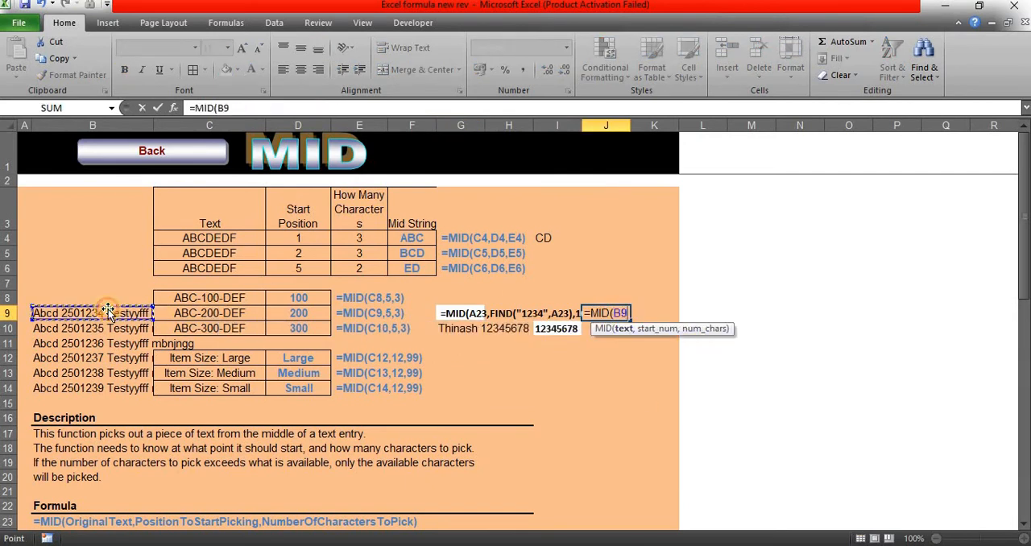
{"action": "type", "text": ",find"}
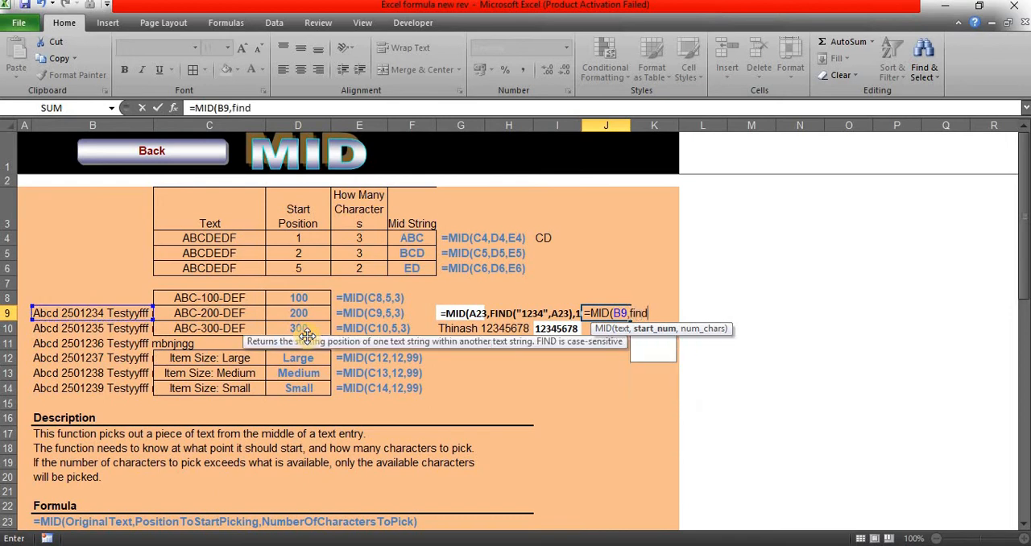
{"action": "key", "text": "Tab"}
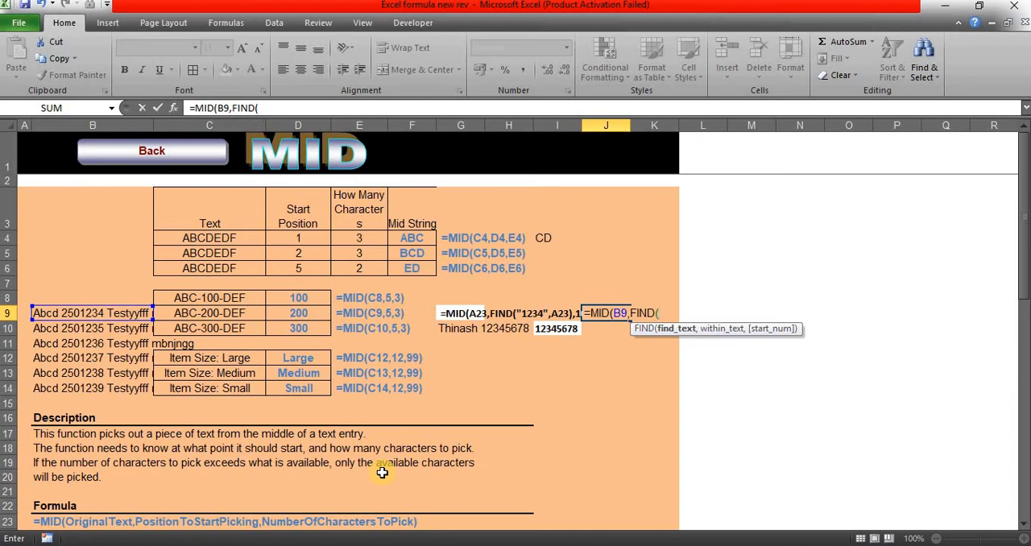
{"action": "type", "text": "\"250"}
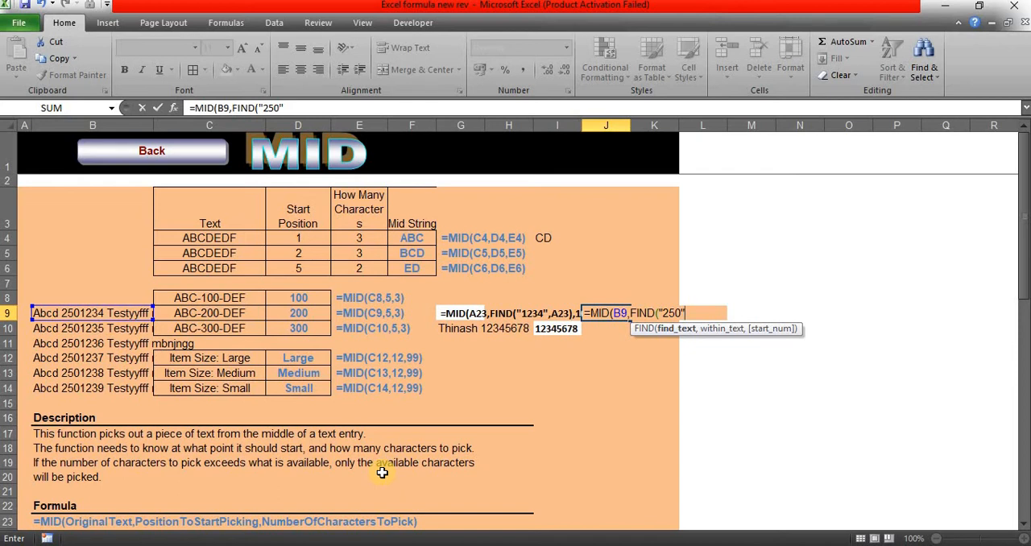
{"action": "type", "text": "\""}
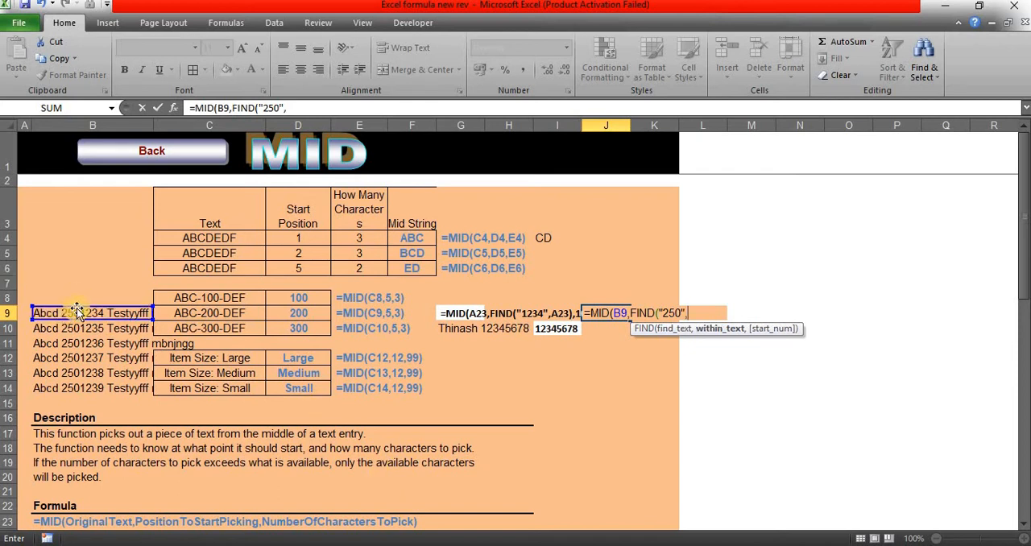
{"action": "type", "text": ","}
{"action": "left_click", "coordinate": [77, 313]}
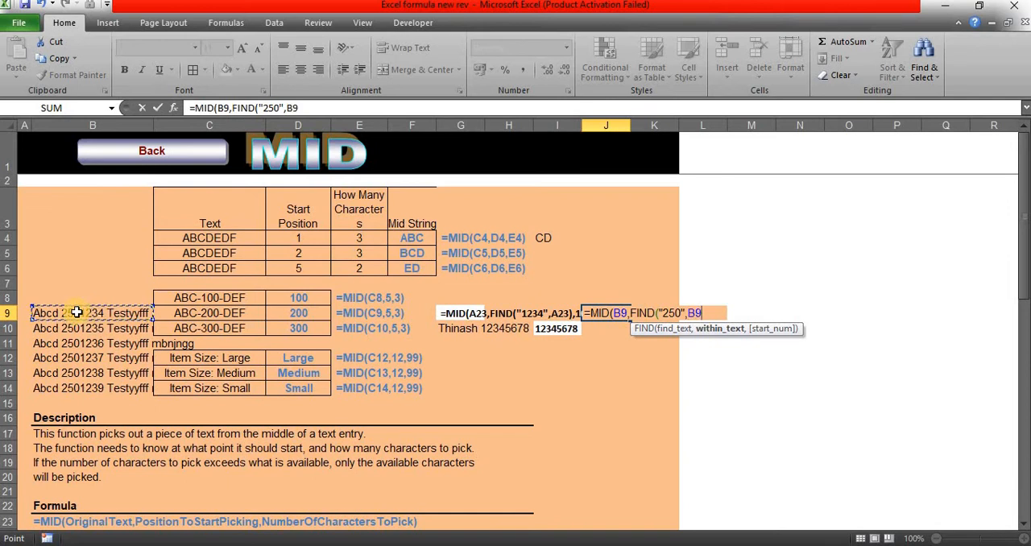
{"action": "type", "text": "),7"}
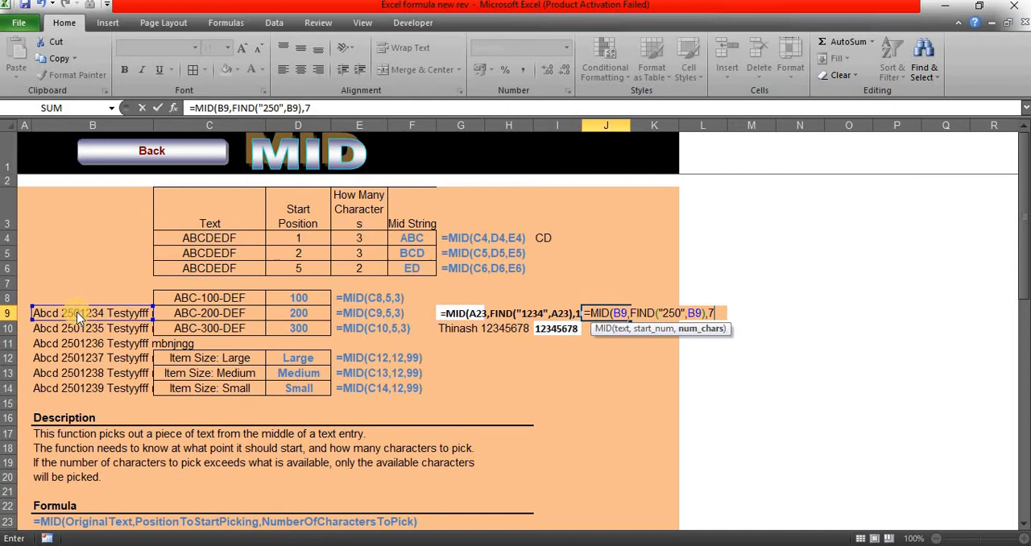
{"action": "key", "text": "Return"}
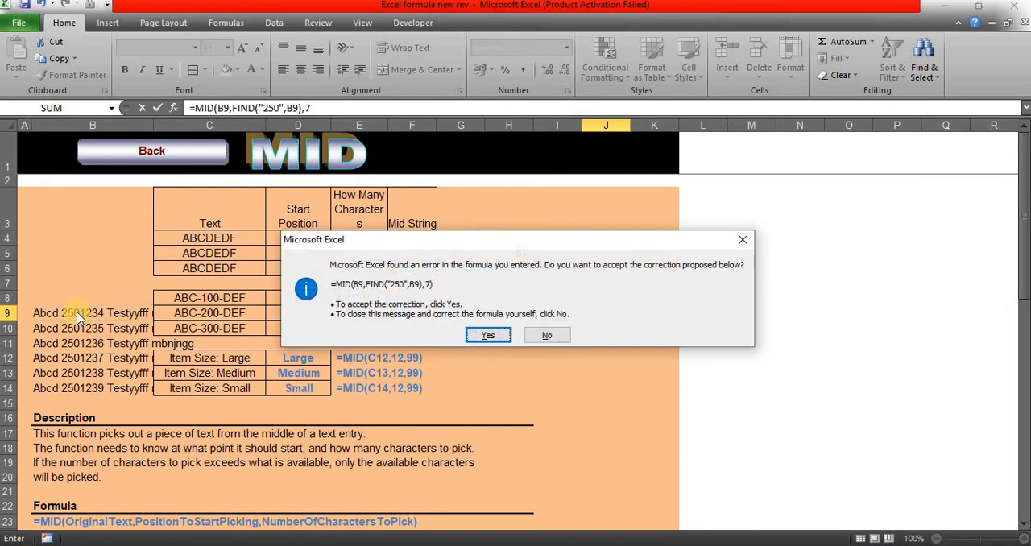
{"action": "key", "text": "Return"}
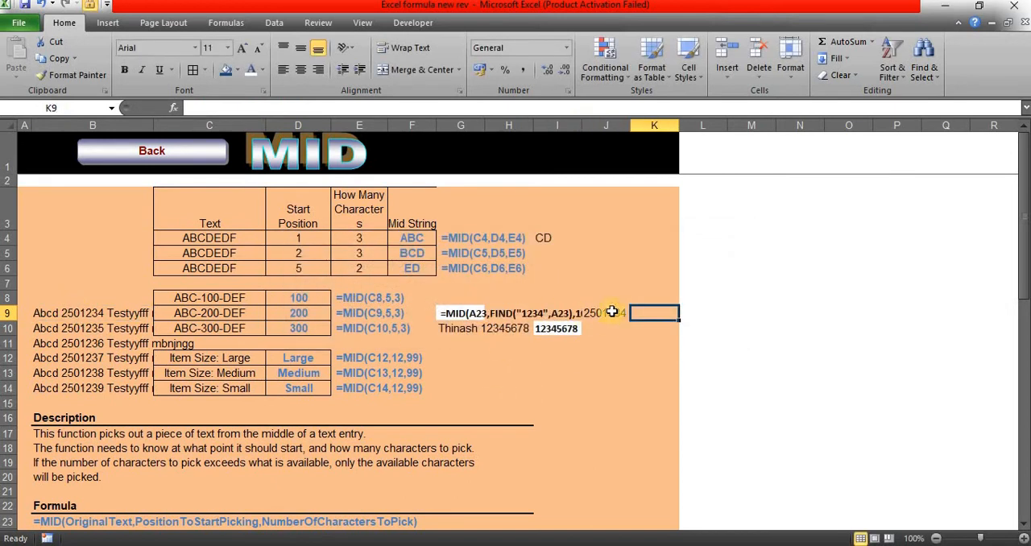
Step: Widen columns J and I, and fill the J9 formula down through J14
{"action": "left_click", "coordinate": [587, 313]}
{"action": "left_click_drag", "start_coordinate": [630, 127], "coordinate": [706, 131]}
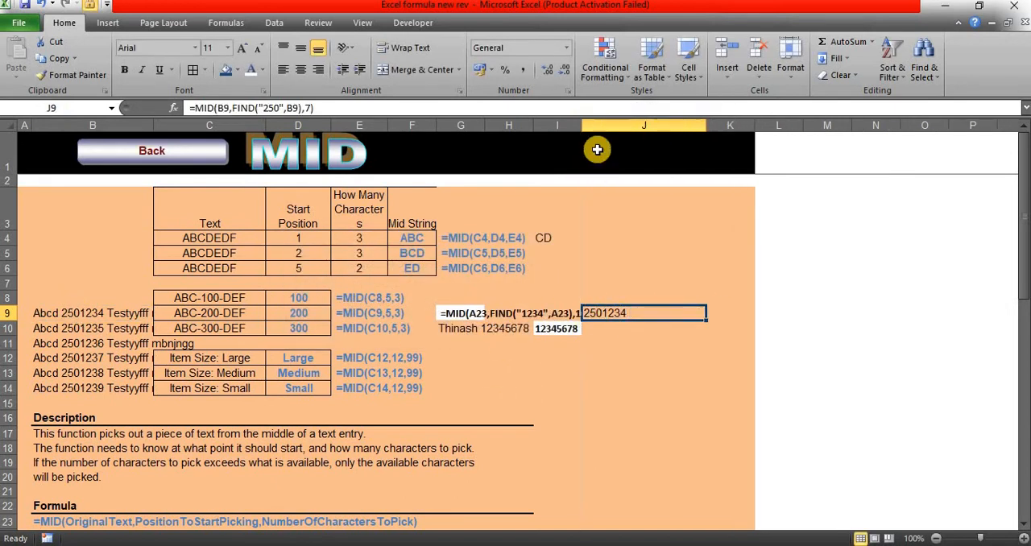
{"action": "left_click_drag", "start_coordinate": [583, 126], "coordinate": [613, 126]}
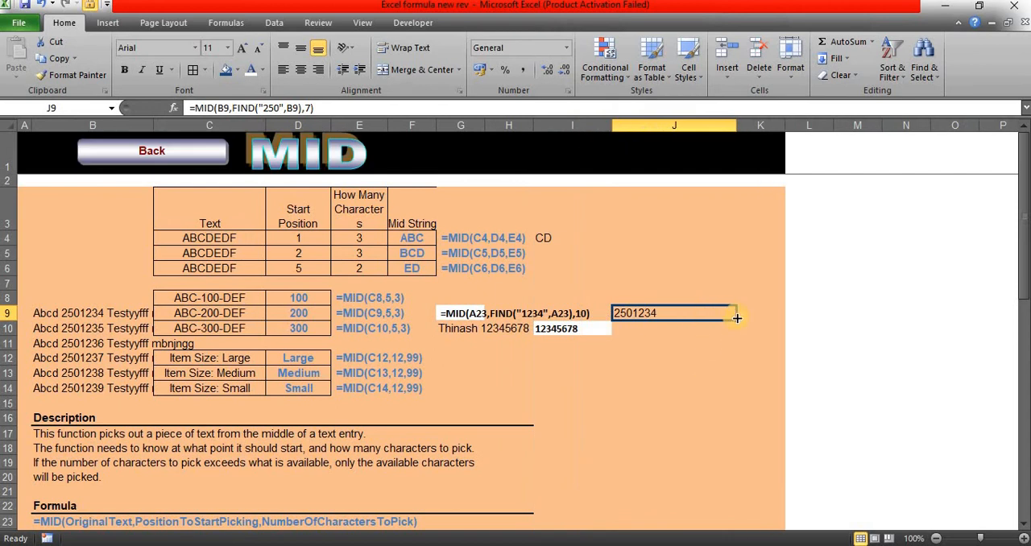
{"action": "left_click_drag", "start_coordinate": [728, 313], "coordinate": [720, 384]}
{"action": "left_click", "coordinate": [665, 322]}
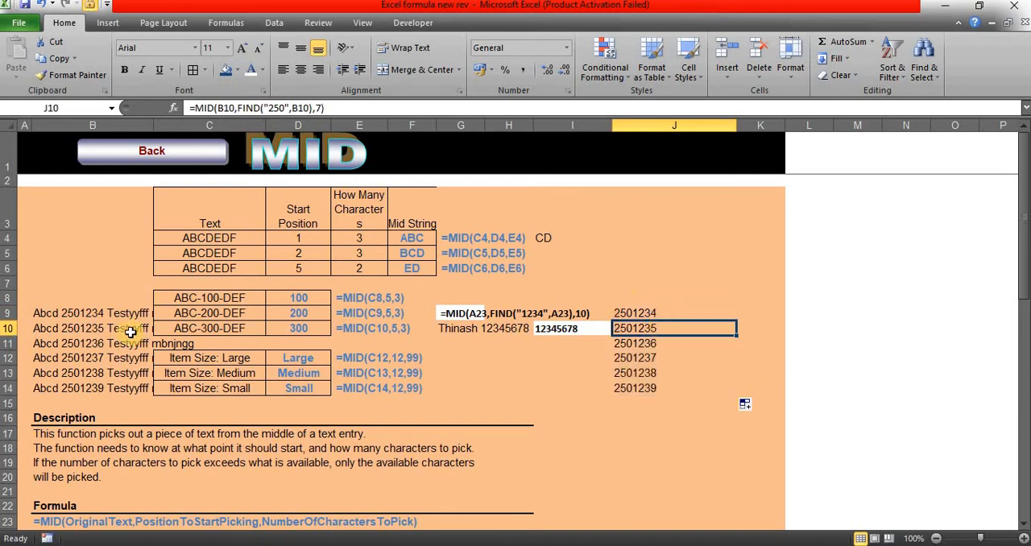
Step: Insert " jjjjjj ooo" after "Te" in B9's text, keeping the seven-digit number intact, and reopen the cell to check it
{"action": "double_click", "coordinate": [108, 321]}
{"action": "double_click", "coordinate": [120, 320]}
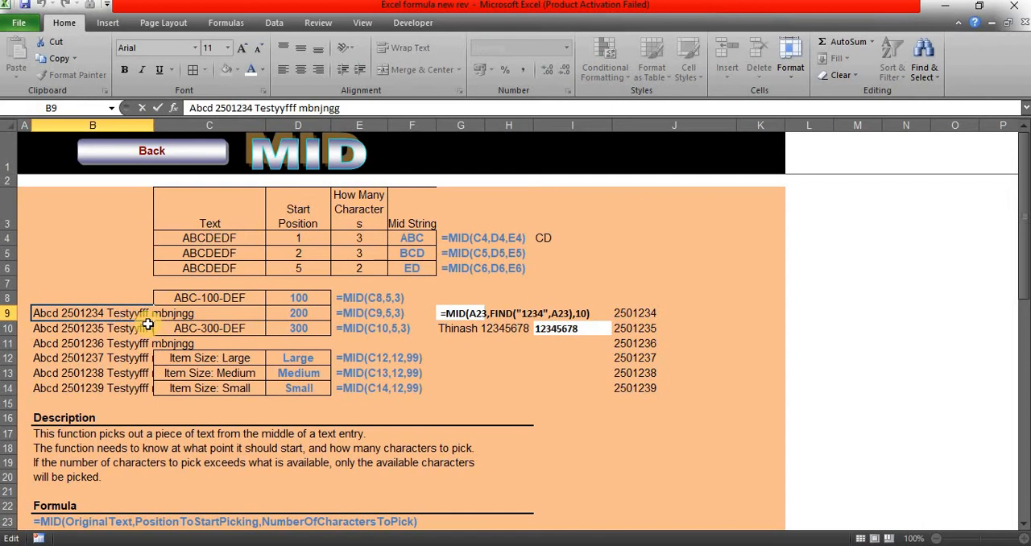
{"action": "type", "text": "jjjjjj "}
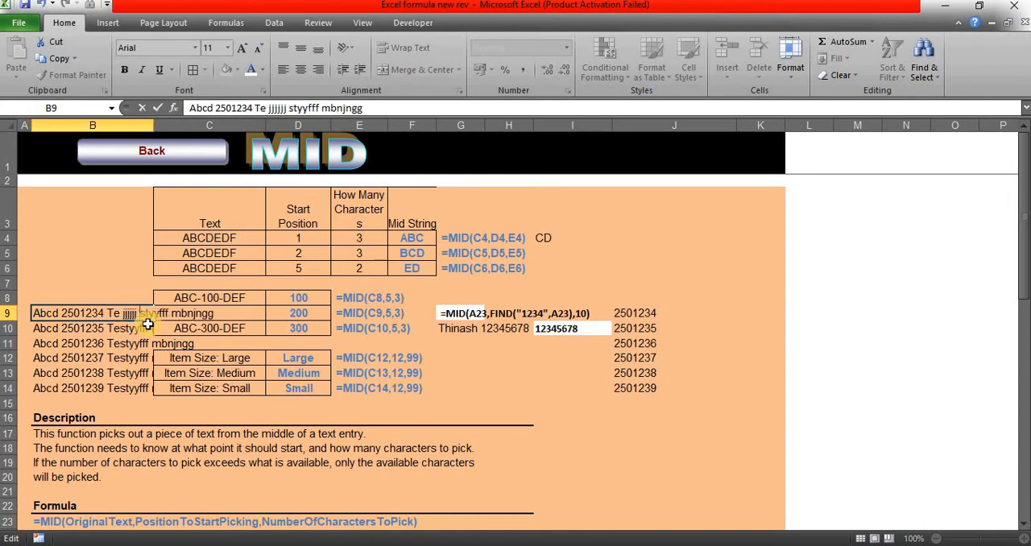
{"action": "type", "text": "ooo"}
{"action": "key", "text": "Tab"}
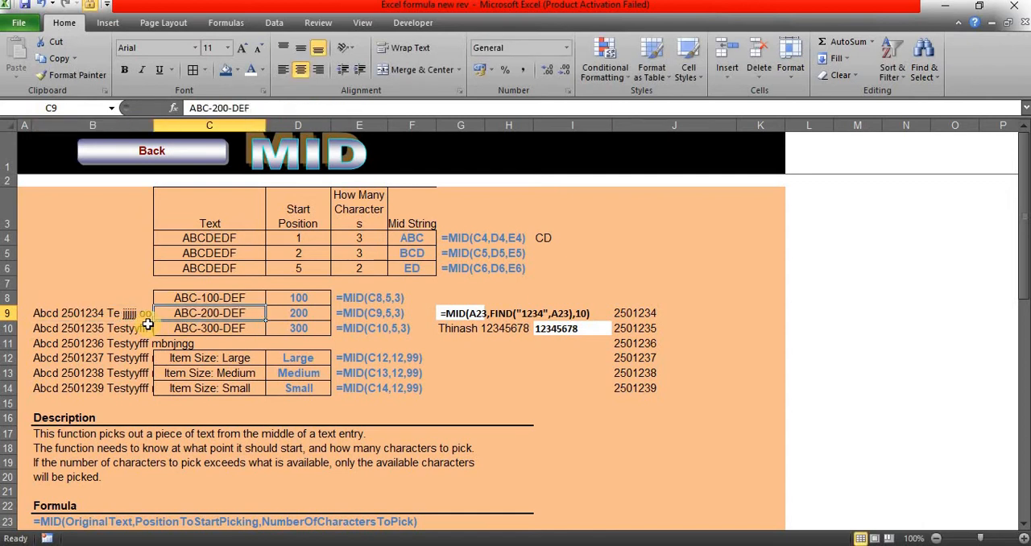
{"action": "left_click", "coordinate": [137, 312]}
{"action": "double_click", "coordinate": [112, 313]}
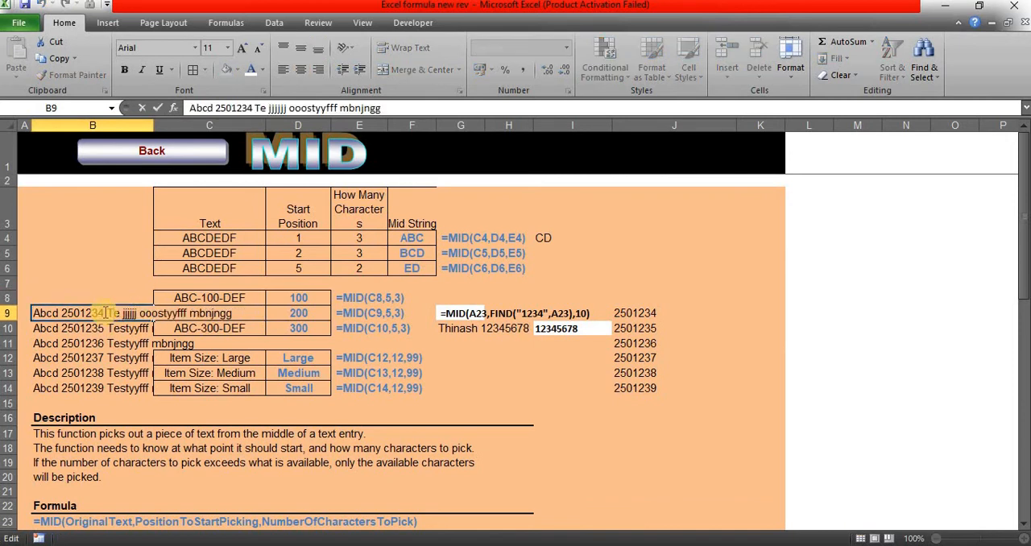
{"action": "left_click", "coordinate": [511, 329]}
Step: Return to the Excel Formulas index sheet and open the TODAY example sheet
{"action": "left_click", "coordinate": [188, 146]}
{"action": "scroll", "coordinate": [193, 362], "scroll_direction": "down", "scroll_amount": 10}
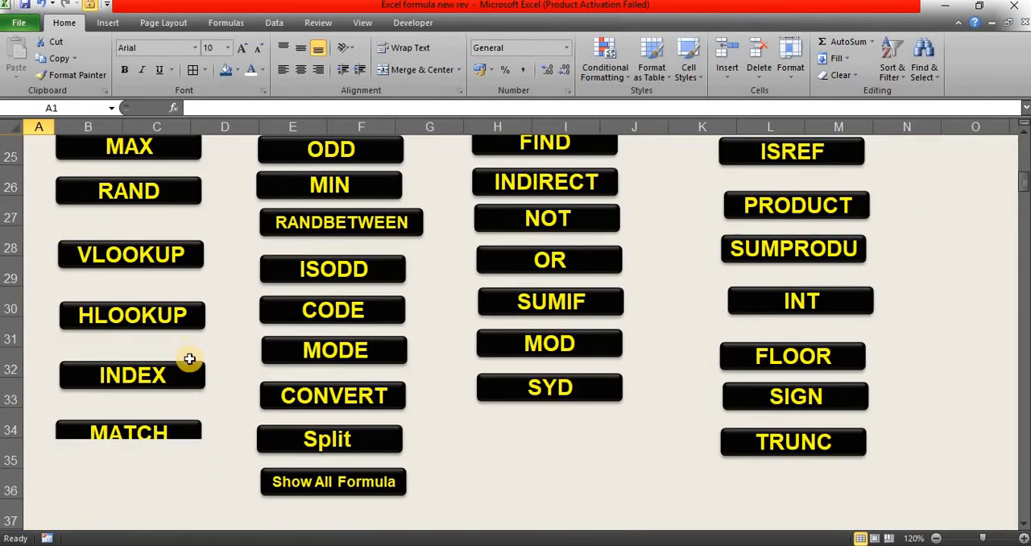
{"action": "scroll", "coordinate": [207, 346], "scroll_direction": "up", "scroll_amount": 7}
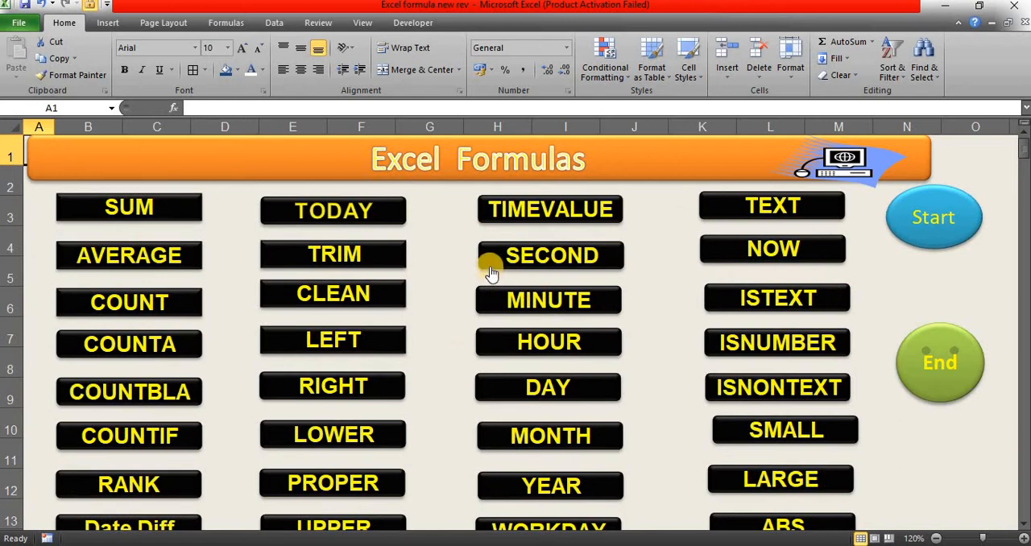
{"action": "left_click", "coordinate": [460, 231]}
{"action": "left_click", "coordinate": [357, 213]}
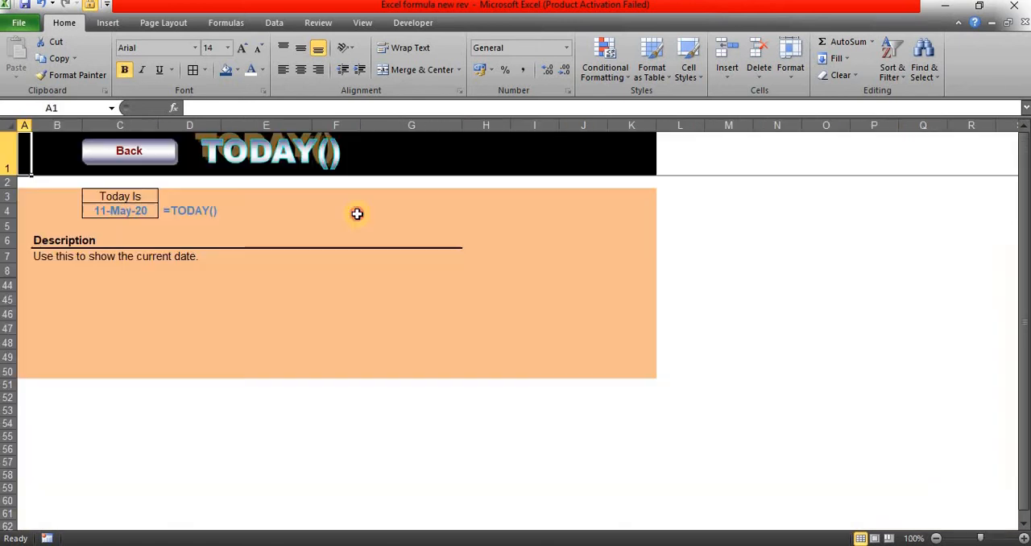
Step: Enter =TODAY() in E4 to return the current date, and reselect E4
{"action": "left_click", "coordinate": [241, 210]}
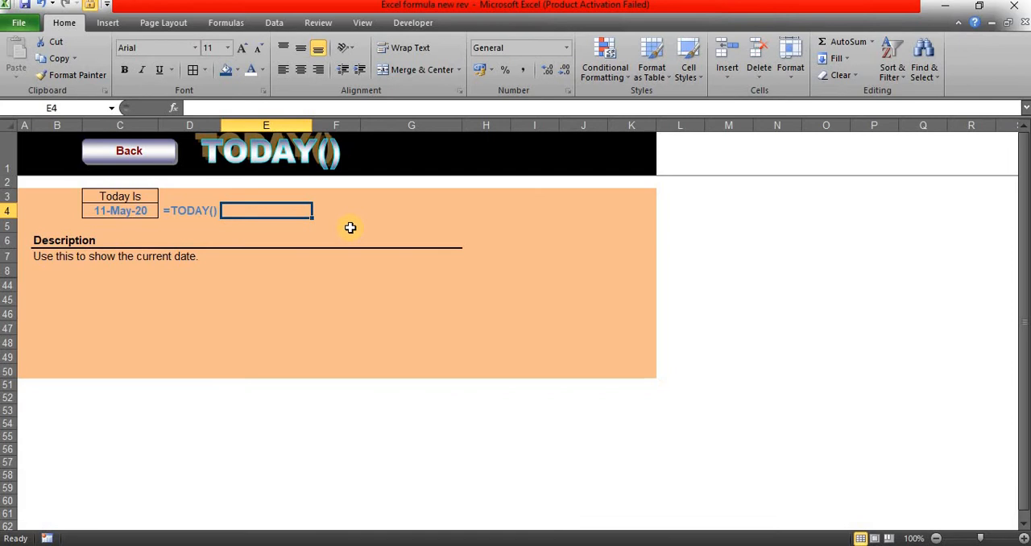
{"action": "type", "text": "=today"}
{"action": "key", "text": "Tab"}
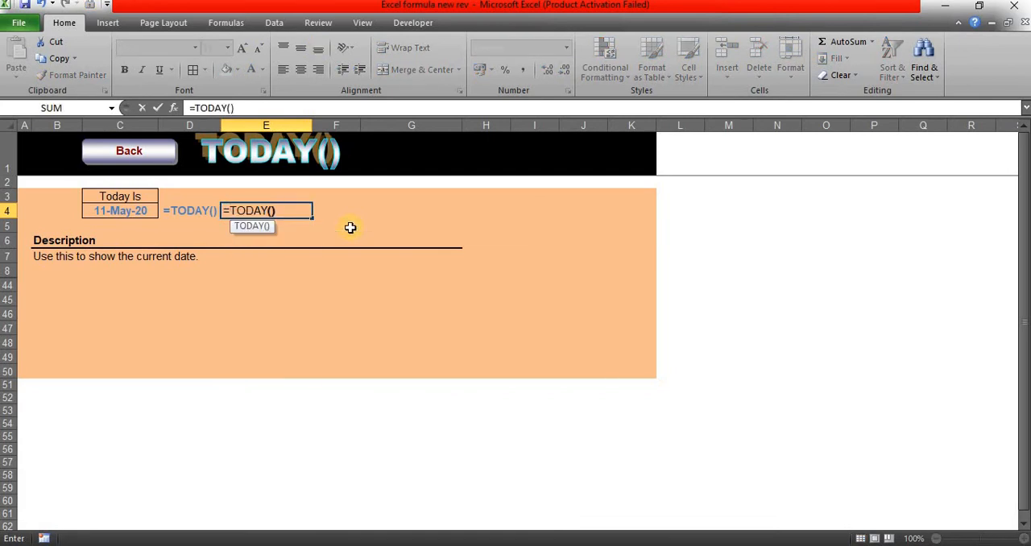
{"action": "type", "text": ")"}
{"action": "key", "text": "Tab"}
{"action": "left_click", "coordinate": [279, 209]}
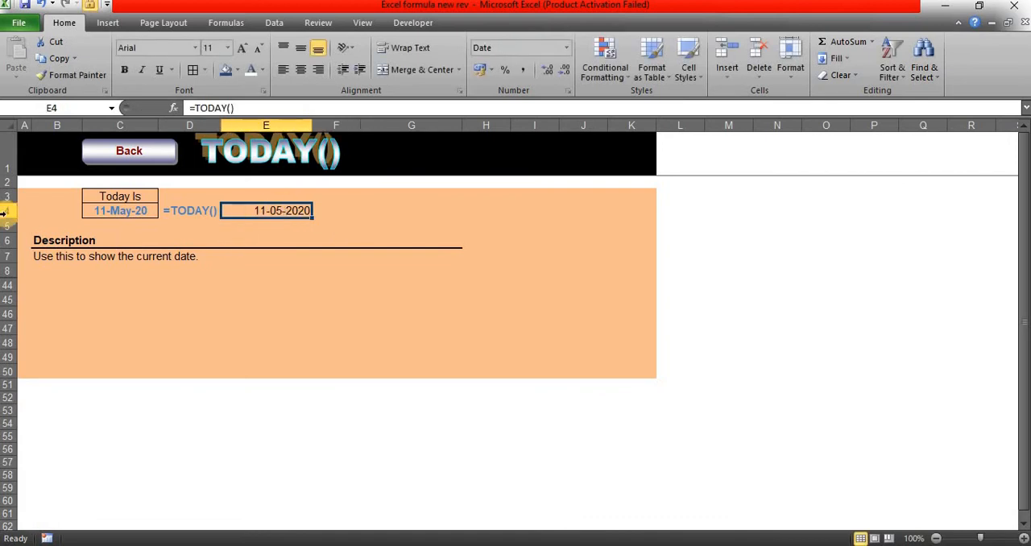
Step: Return to the Excel Formulas index sheet, open the TRIM example sheet and select G4
{"action": "left_click", "coordinate": [166, 153]}
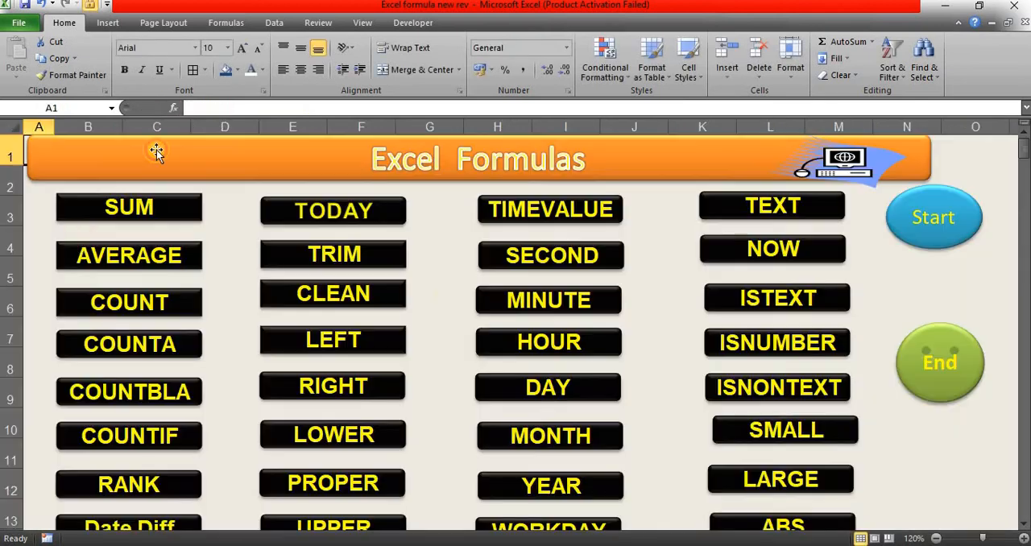
{"action": "left_click", "coordinate": [389, 258]}
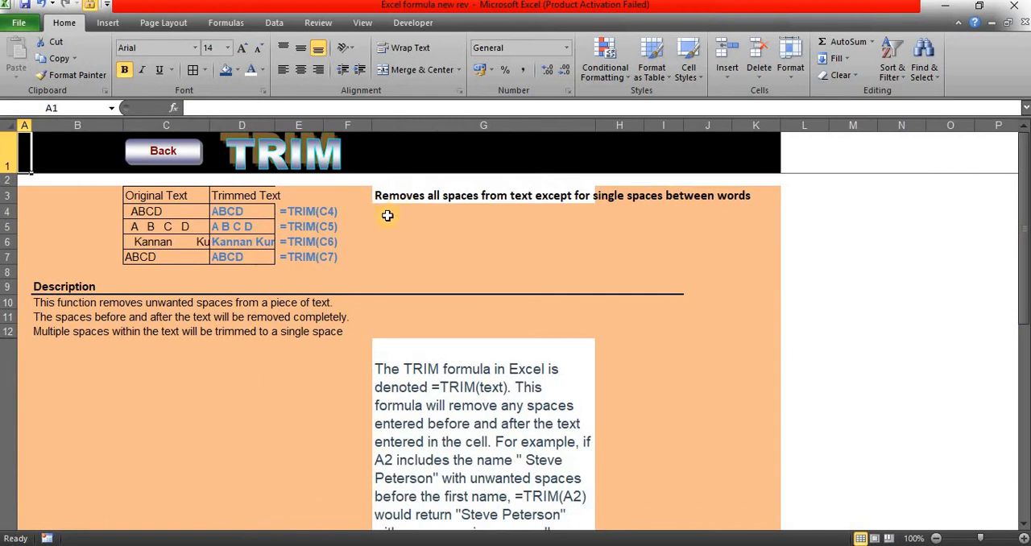
{"action": "left_click", "coordinate": [387, 216]}
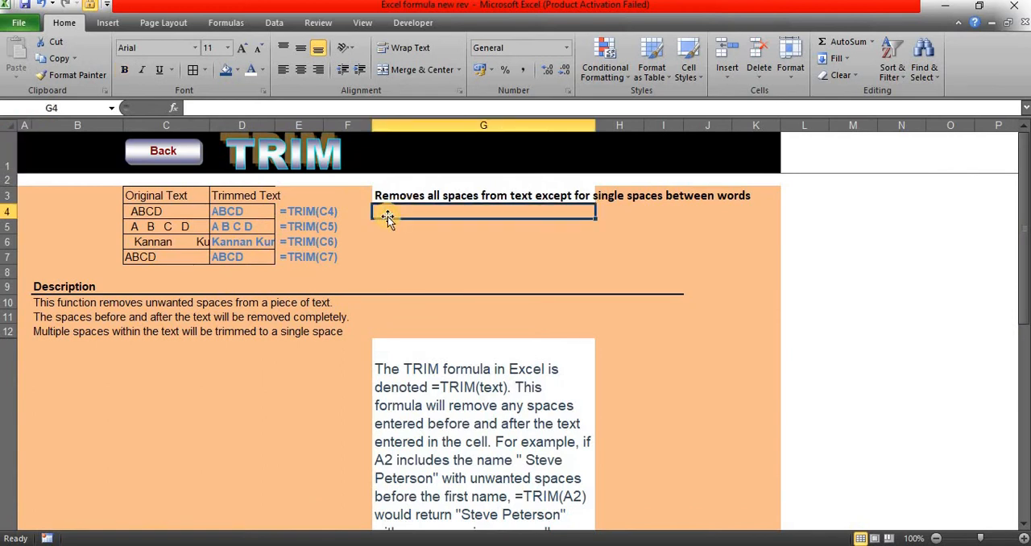
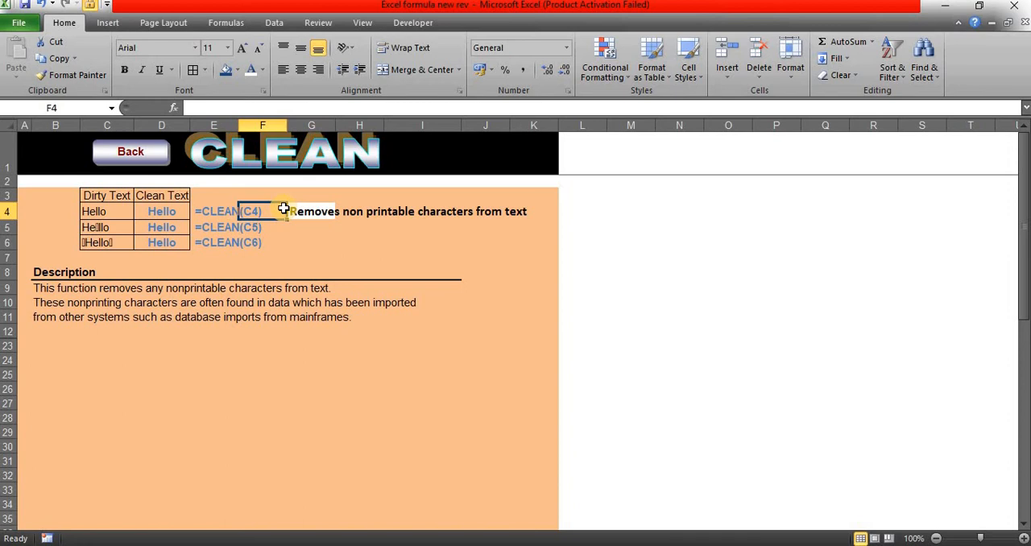
Step: Examine the CLEAN example's formula in D4 and the dirty text in C5 and C6, opening C6 for editing
{"action": "left_click", "coordinate": [295, 241]}
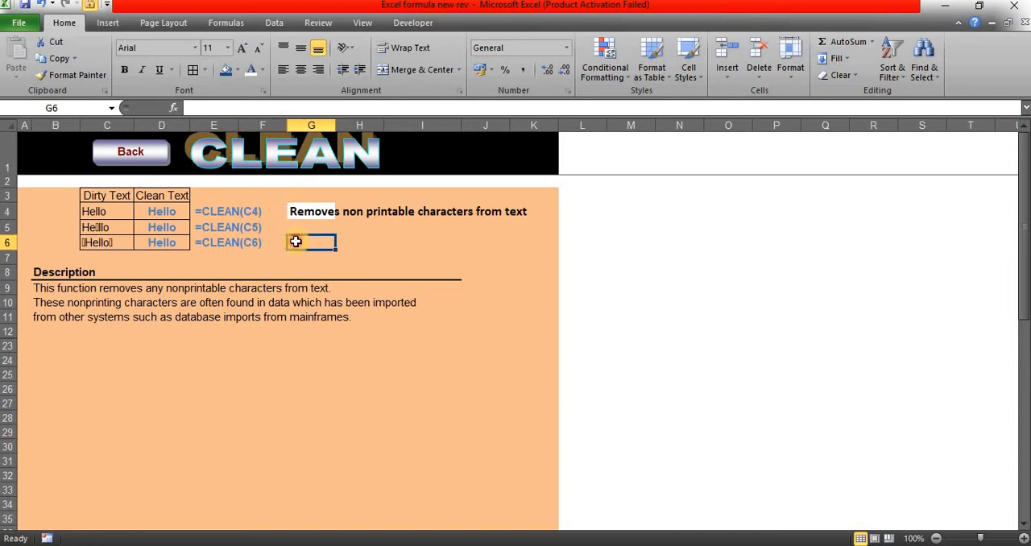
{"action": "left_click", "coordinate": [161, 211]}
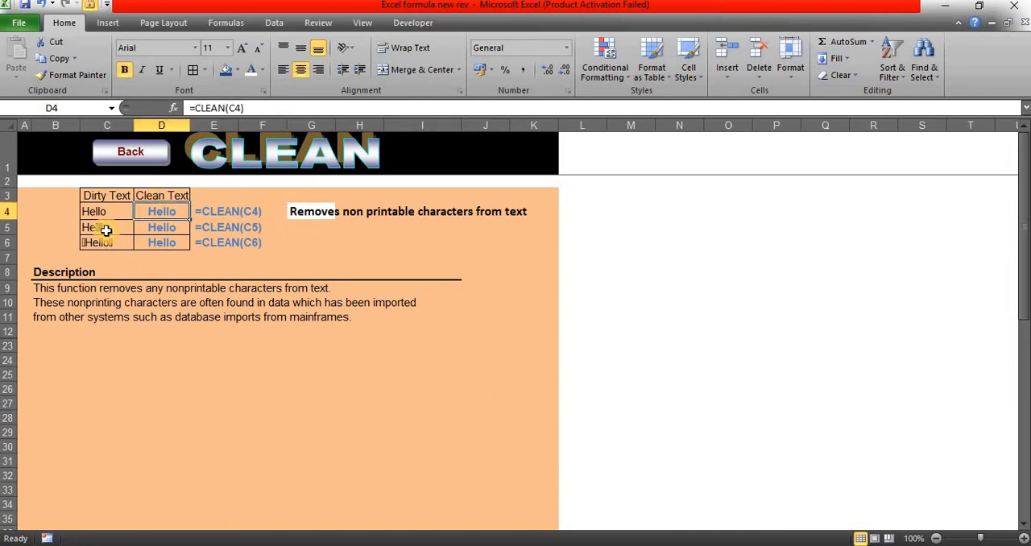
{"action": "left_click", "coordinate": [105, 229]}
{"action": "left_click", "coordinate": [95, 242]}
{"action": "double_click", "coordinate": [98, 242]}
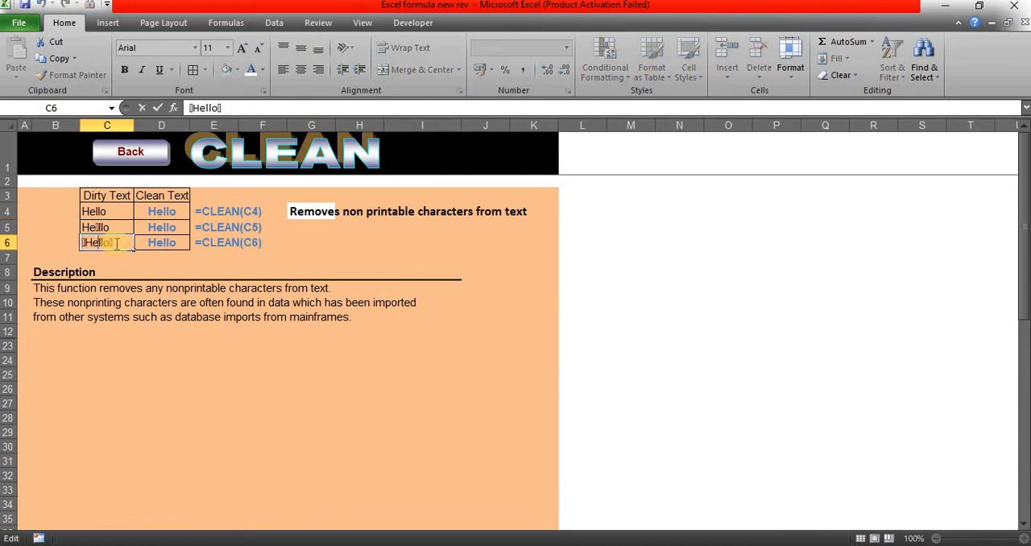
{"action": "left_click", "coordinate": [127, 243]}
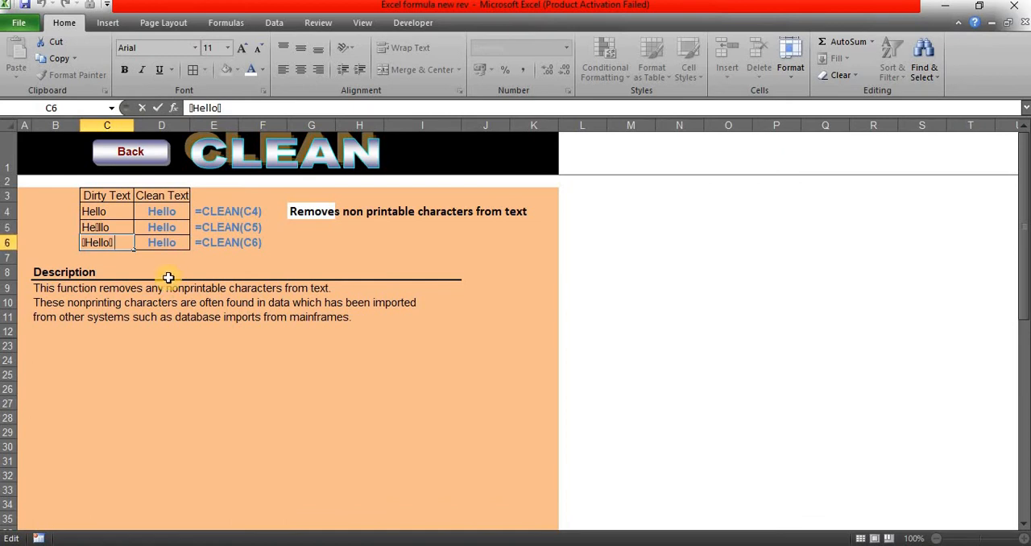
Step: Enter "Test" and "123" on two separate lines in G8, and enlarge the formula bar to show both lines
{"action": "left_click", "coordinate": [295, 270]}
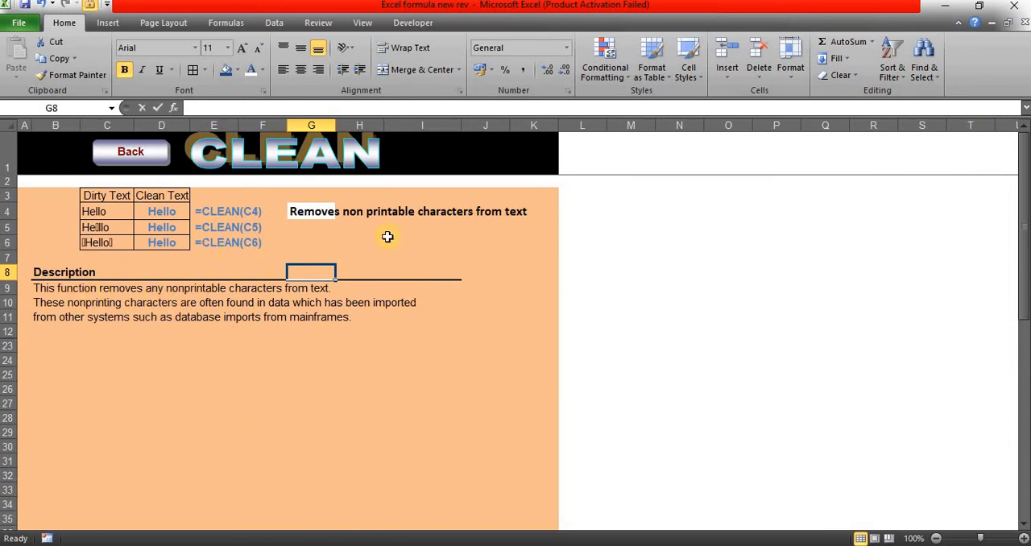
{"action": "type", "text": "Test"}
{"action": "key", "text": "alt+Return"}
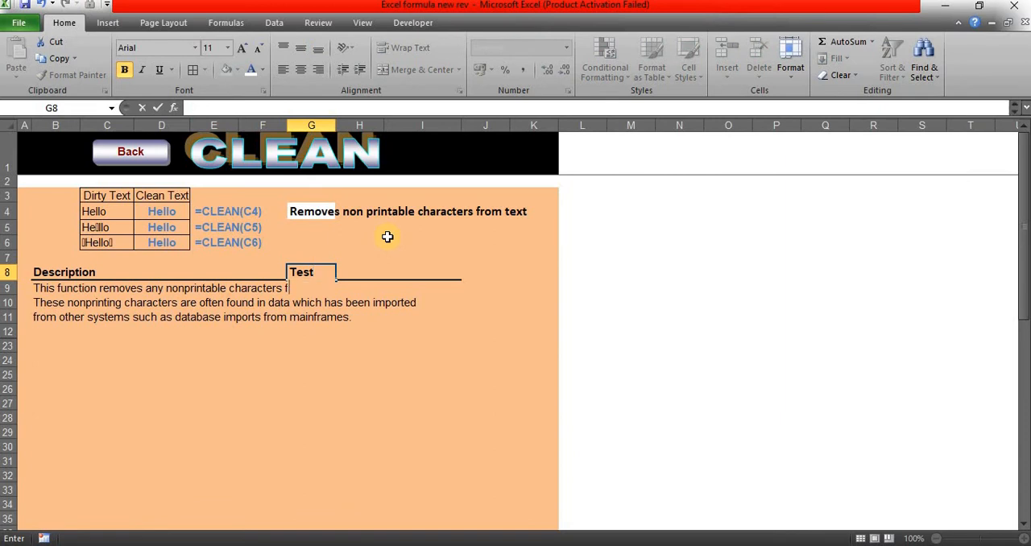
{"action": "type", "text": "123"}
{"action": "key", "text": "Tab"}
{"action": "key", "text": "Tab"}
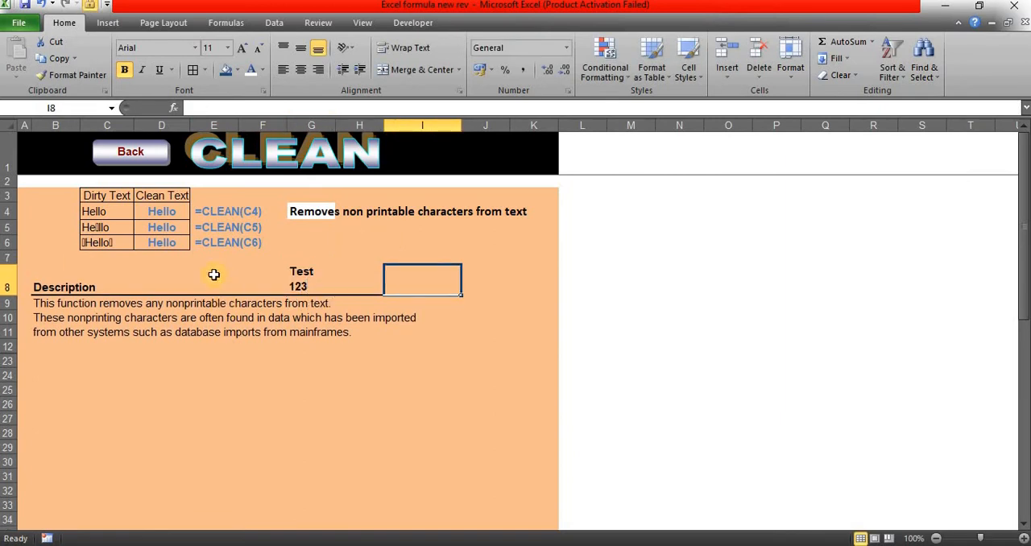
{"action": "left_click", "coordinate": [296, 274]}
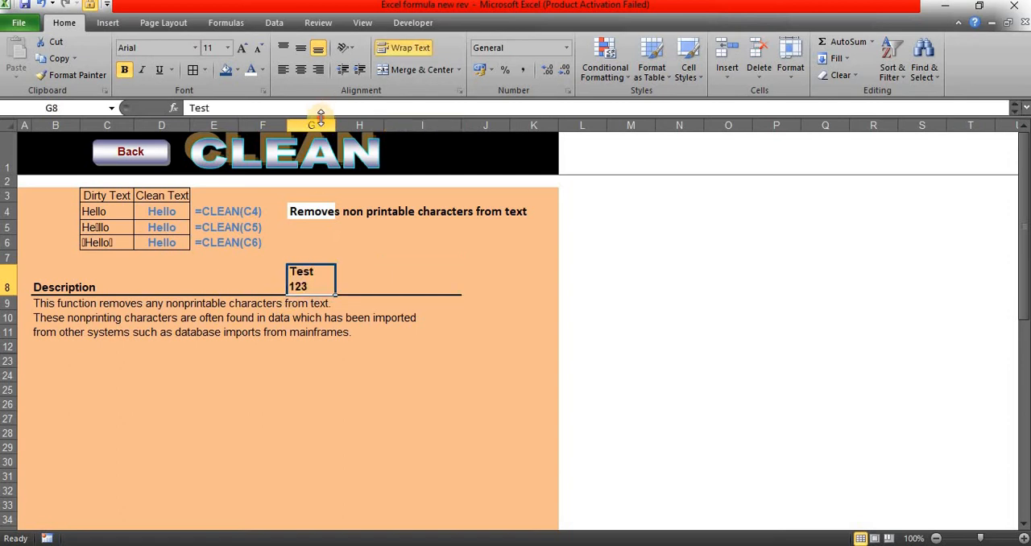
{"action": "left_click_drag", "start_coordinate": [321, 117], "coordinate": [321, 162]}
Step: Enter =CLEAN(G8) in H8 to strip the line break from the sample text, and reselect H8
{"action": "left_click", "coordinate": [353, 325]}
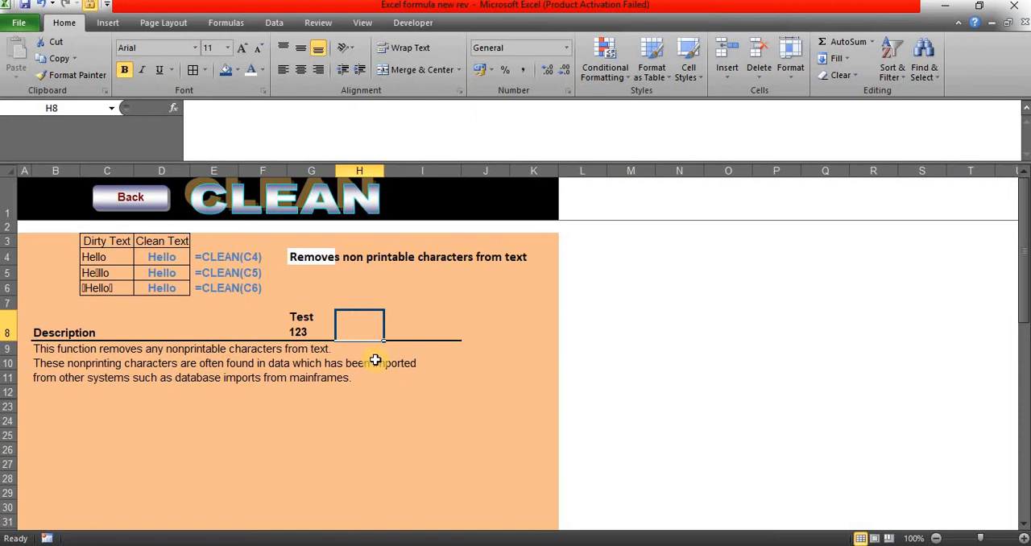
{"action": "type", "text": "=cl"}
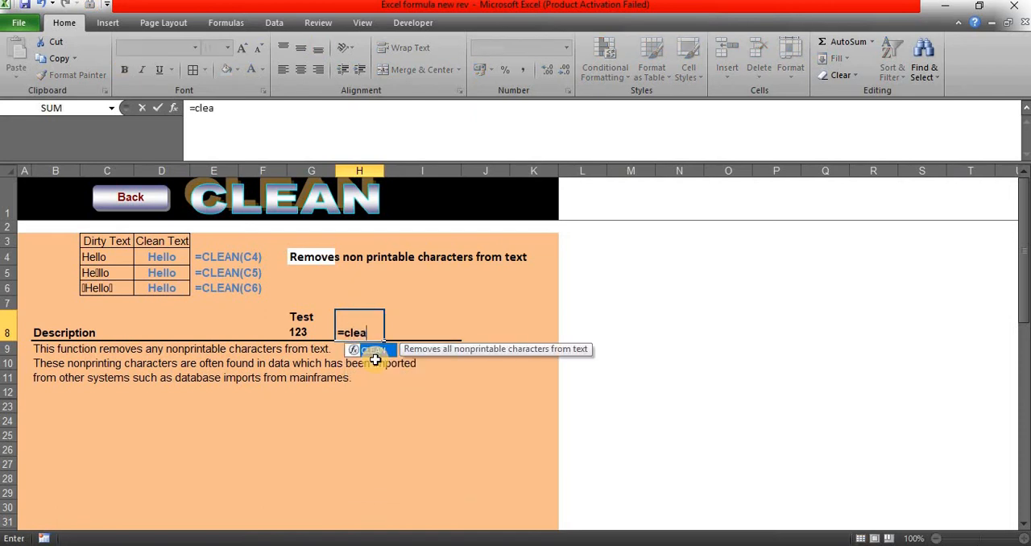
{"action": "type", "text": "ea"}
{"action": "double_click", "coordinate": [375, 355]}
{"action": "left_click", "coordinate": [314, 329]}
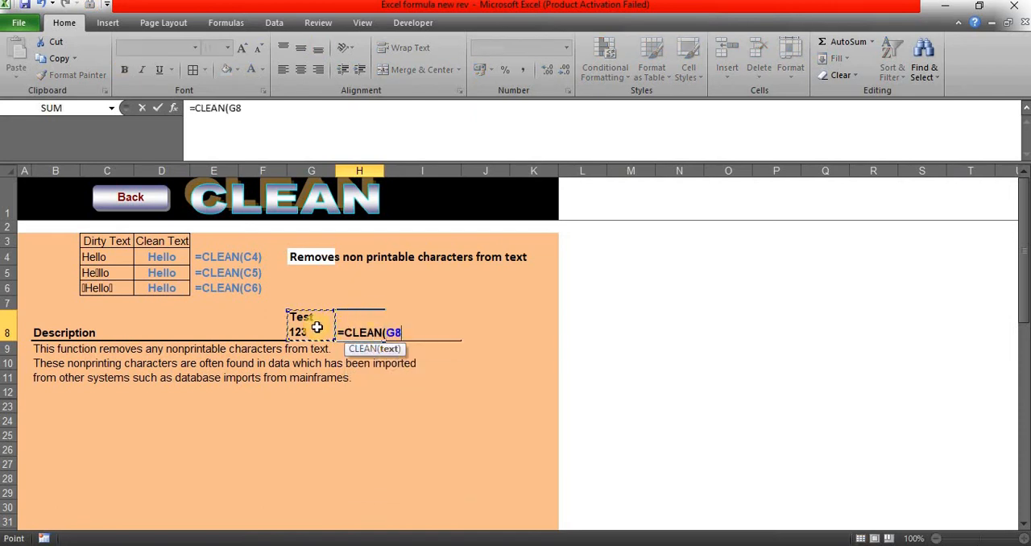
{"action": "key", "text": "Tab"}
{"action": "key", "text": "Left"}
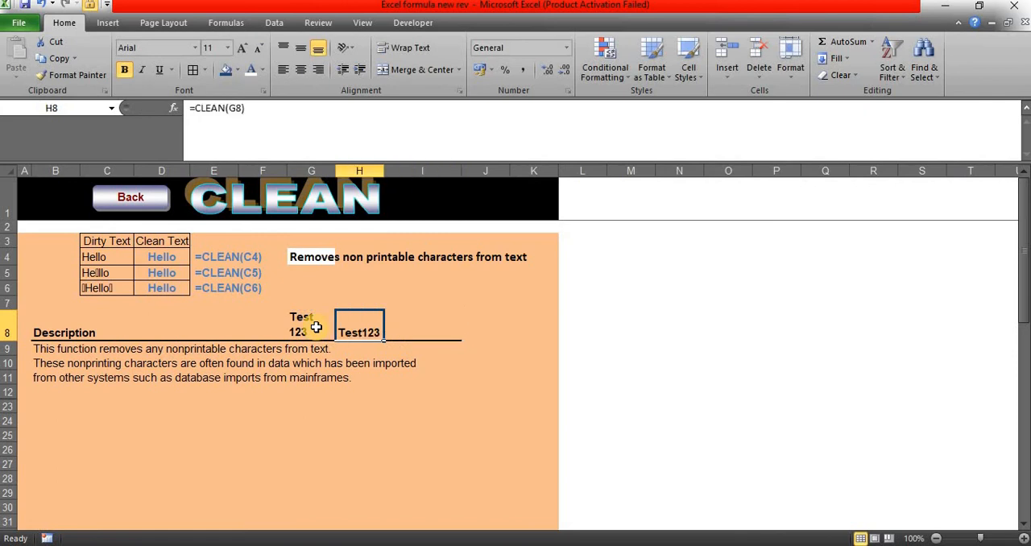
Step: Return to the Excel Formulas index sheet and open the LEFT example sheet
{"action": "left_click", "coordinate": [121, 199]}
{"action": "left_click", "coordinate": [426, 376]}
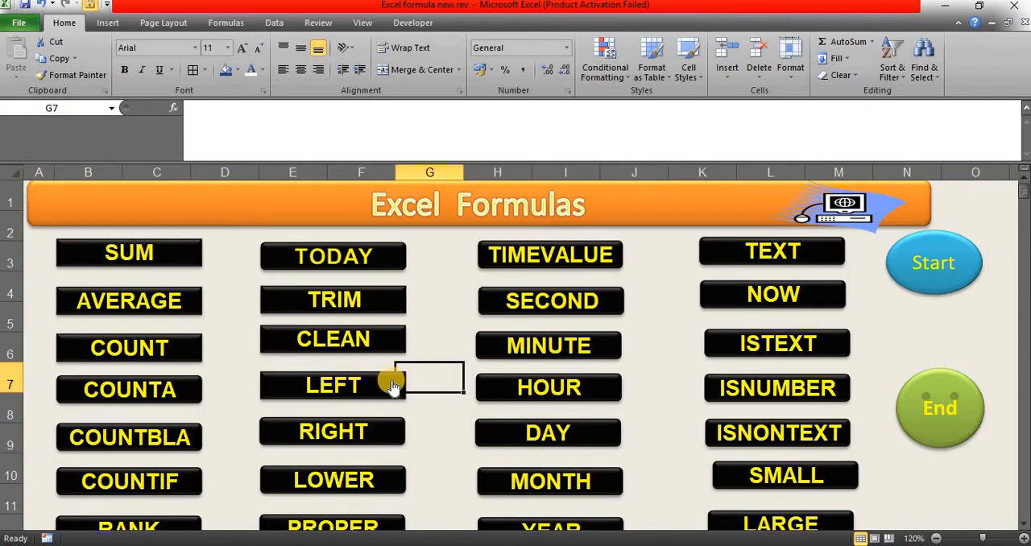
{"action": "left_click", "coordinate": [391, 388]}
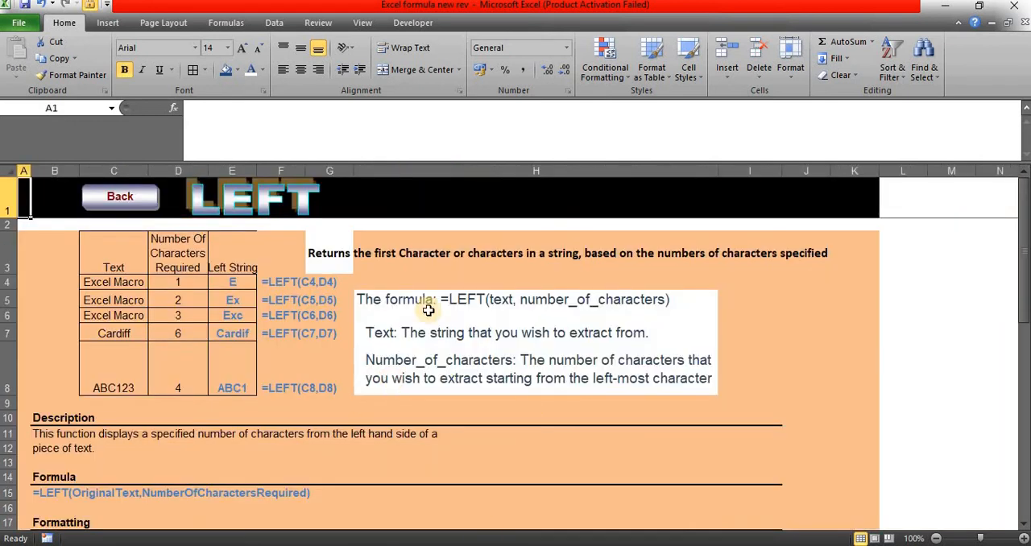
Step: Replace E4's formula with =LEFT(C4,5) to extract the first five characters of the text, and reselect E4
{"action": "left_click", "coordinate": [240, 290]}
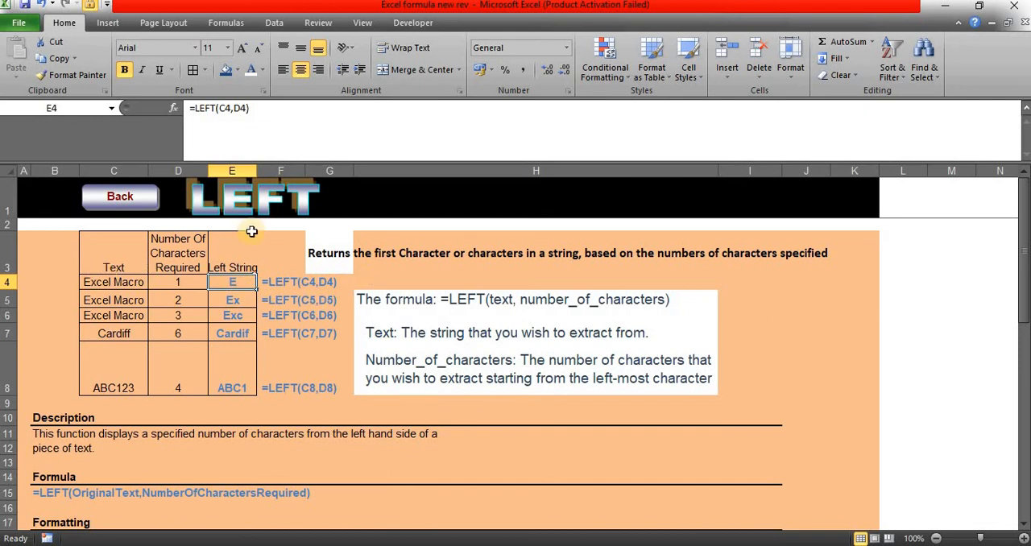
{"action": "type", "text": "=left("}
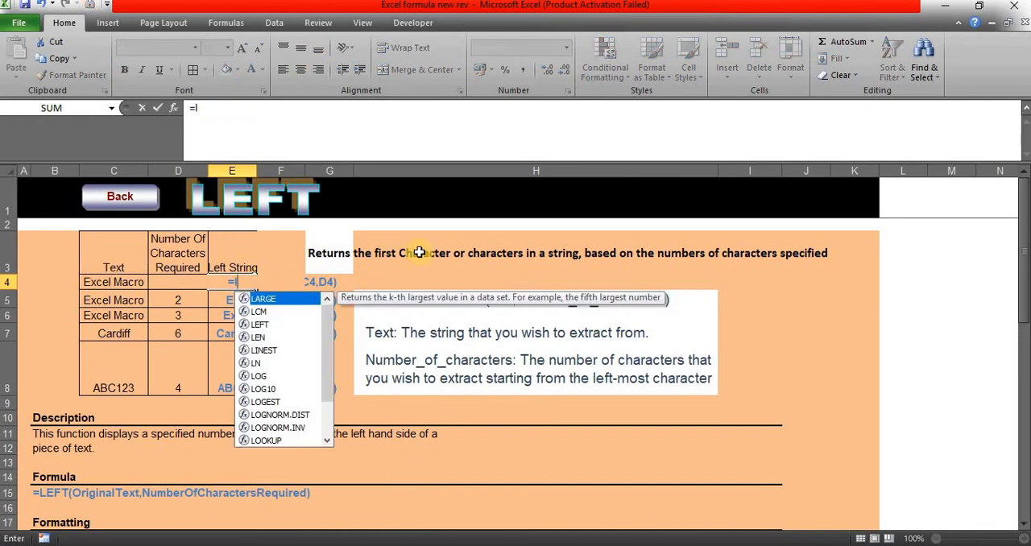
{"action": "left_click", "coordinate": [122, 283]}
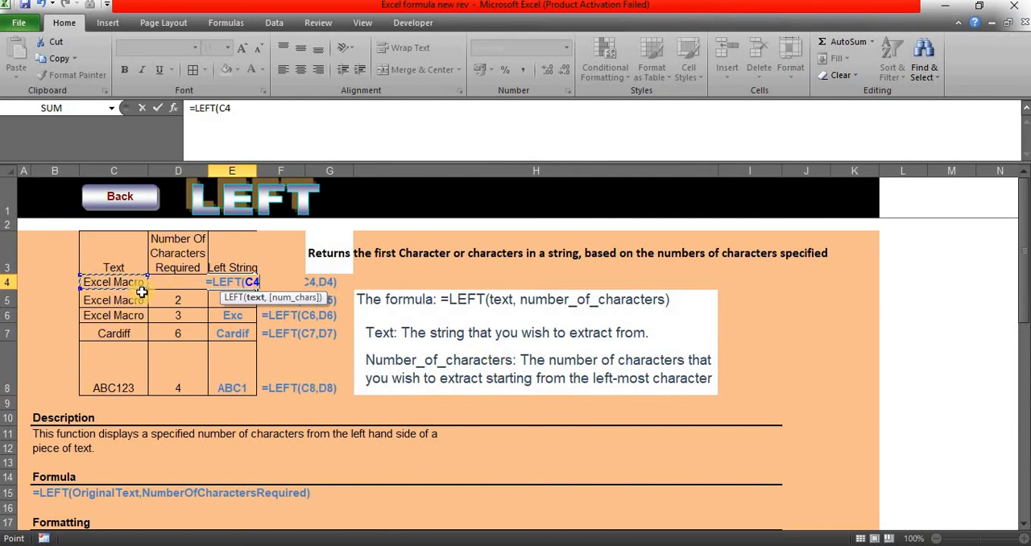
{"action": "type", "text": ","}
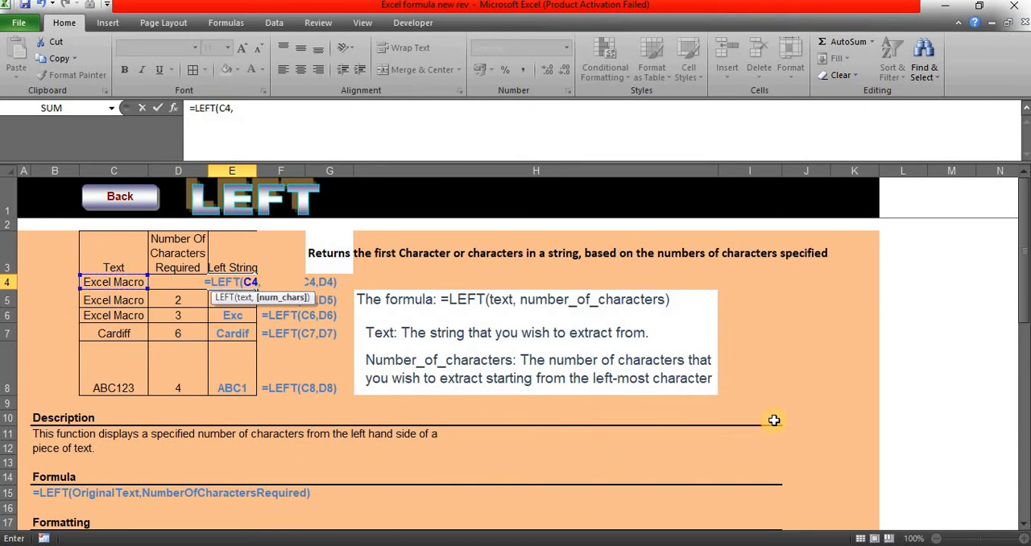
{"action": "type", "text": "5"}
{"action": "key", "text": "Tab"}
{"action": "key", "text": "Left"}
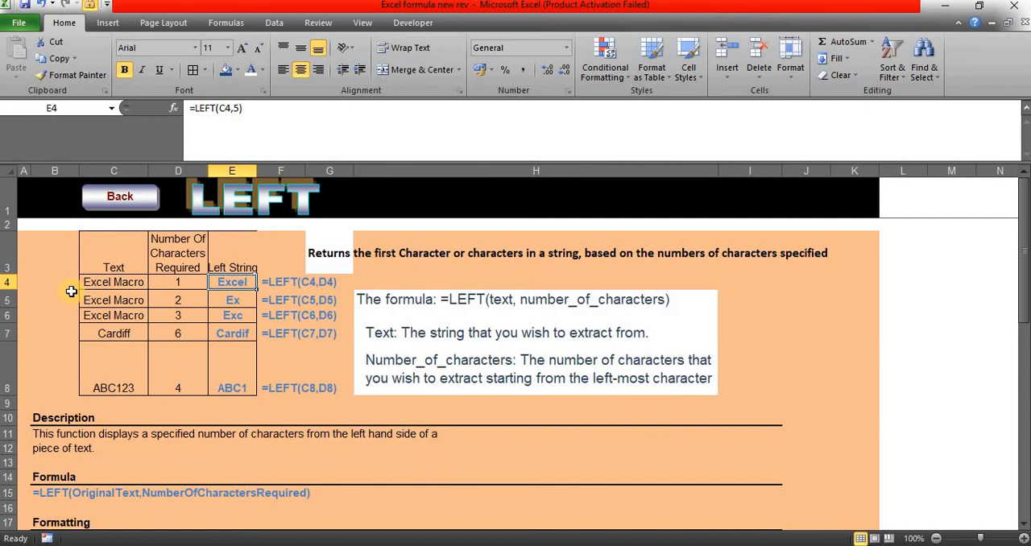
Step: Check the source text in C4 and the LEFT formulas in E5 and E6
{"action": "double_click", "coordinate": [101, 282]}
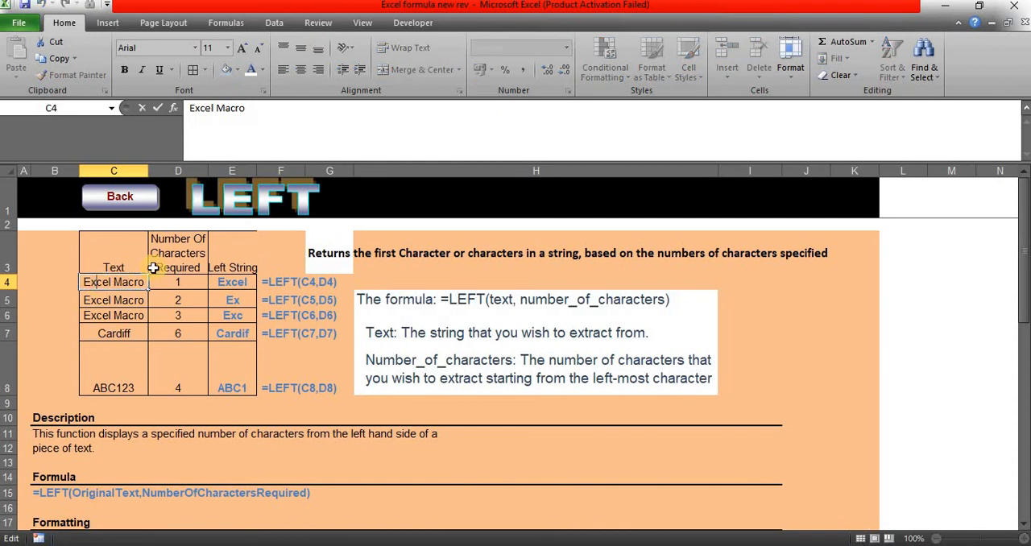
{"action": "left_click", "coordinate": [235, 300]}
{"action": "left_click", "coordinate": [240, 315]}
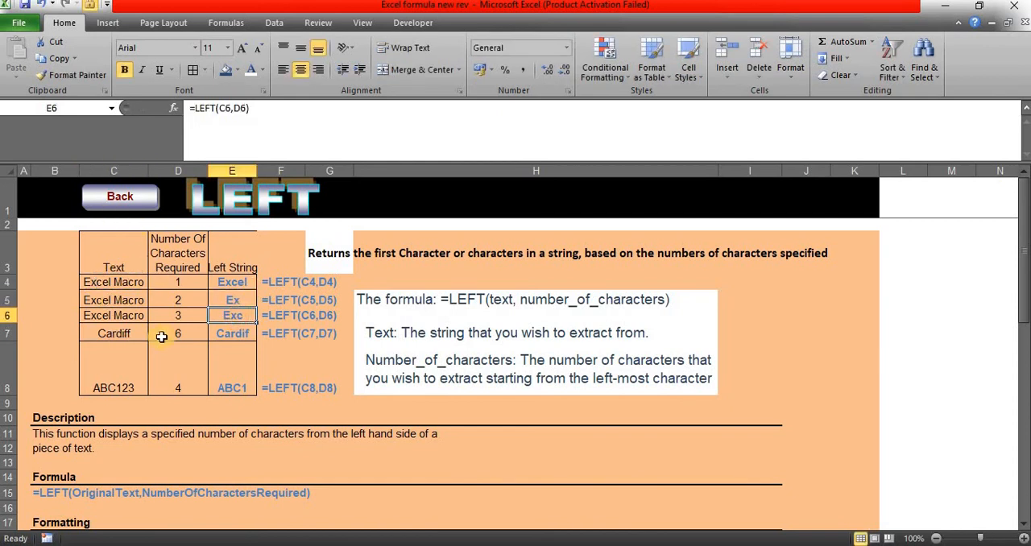
Step: Return to the Excel Formulas index sheet and open the RIGHT example sheet
{"action": "left_click", "coordinate": [121, 198]}
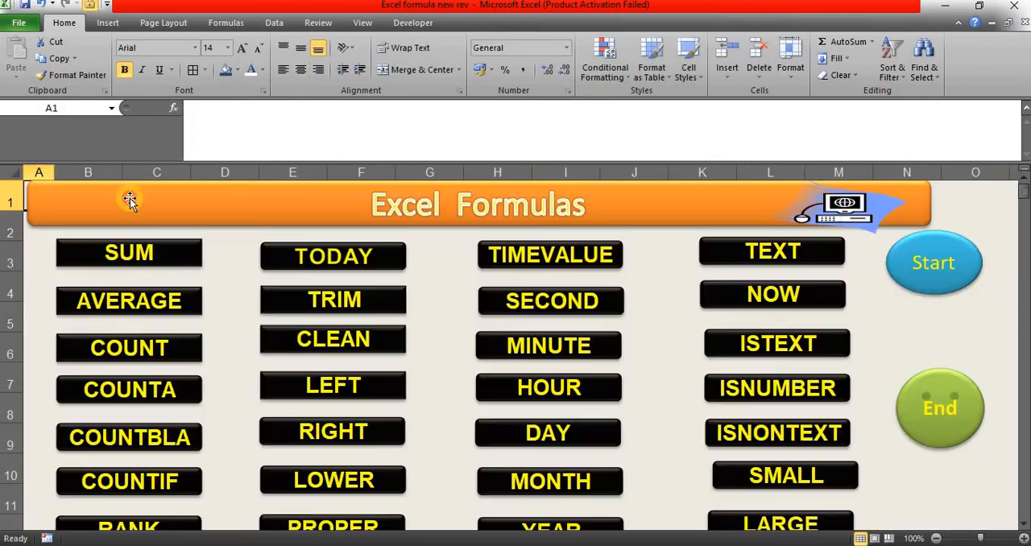
{"action": "left_click", "coordinate": [433, 428]}
{"action": "left_click", "coordinate": [385, 430]}
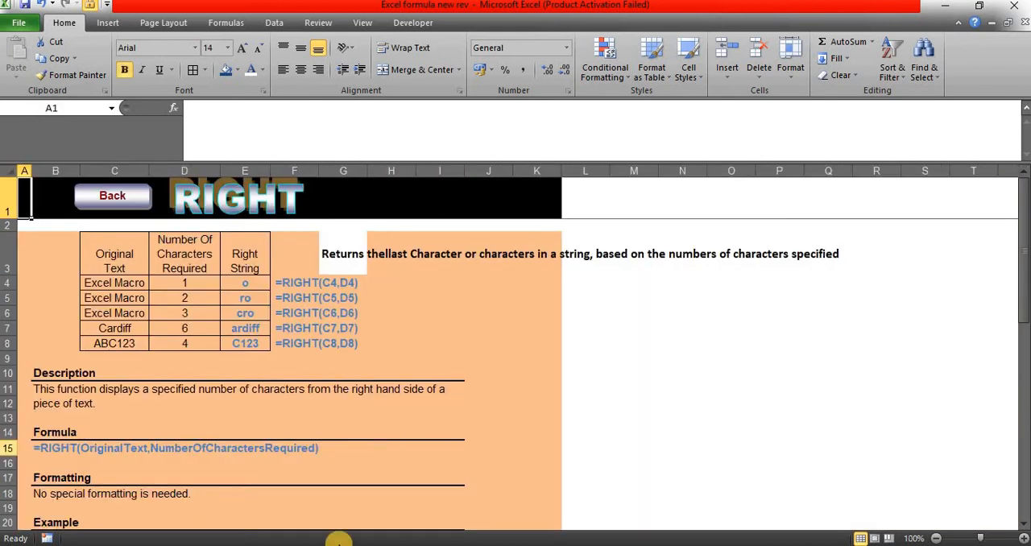
Step: Examine the RIGHT example's formula in E5, the original text in C4 and C5, and the character count in D4
{"action": "left_click", "coordinate": [254, 295]}
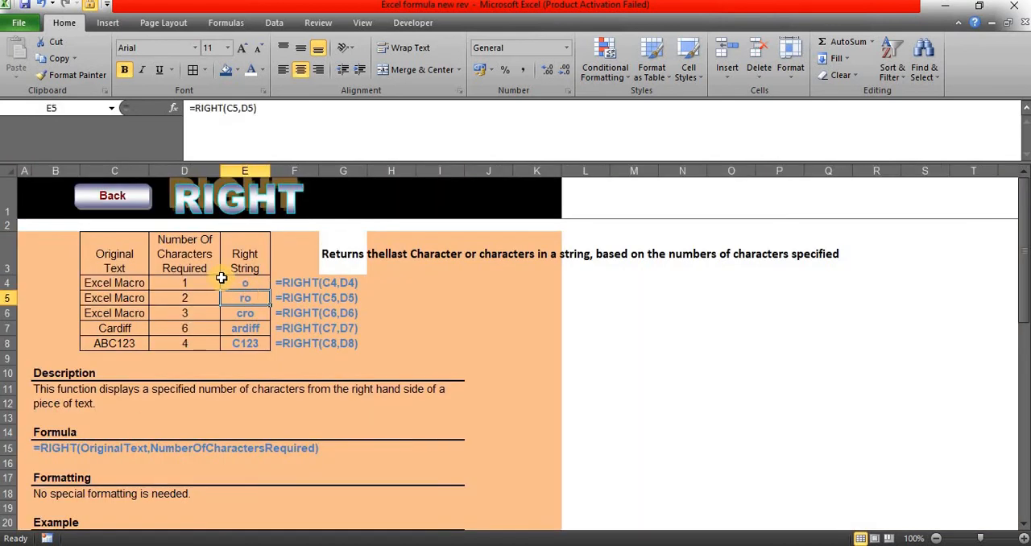
{"action": "left_click", "coordinate": [123, 280]}
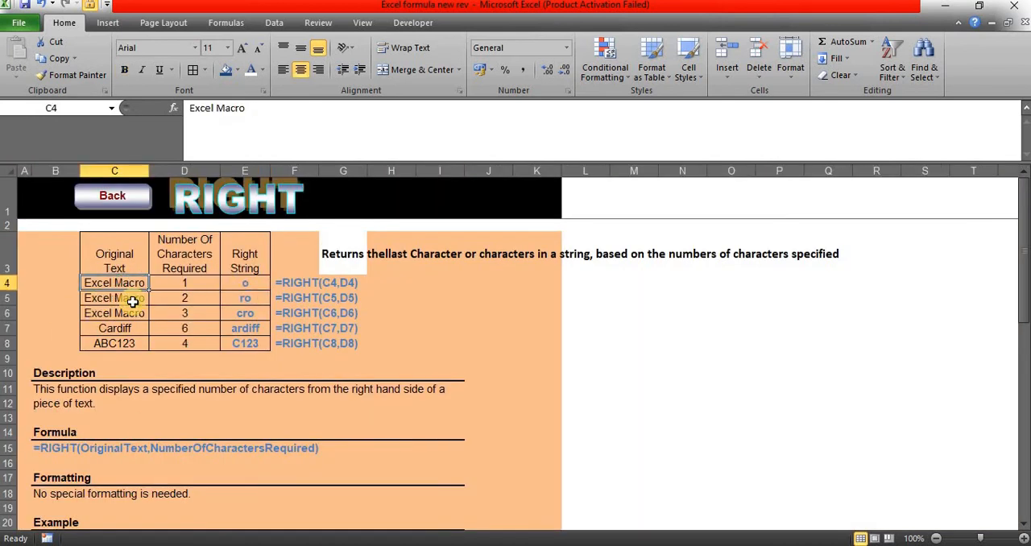
{"action": "left_click", "coordinate": [133, 301]}
{"action": "left_click", "coordinate": [140, 284]}
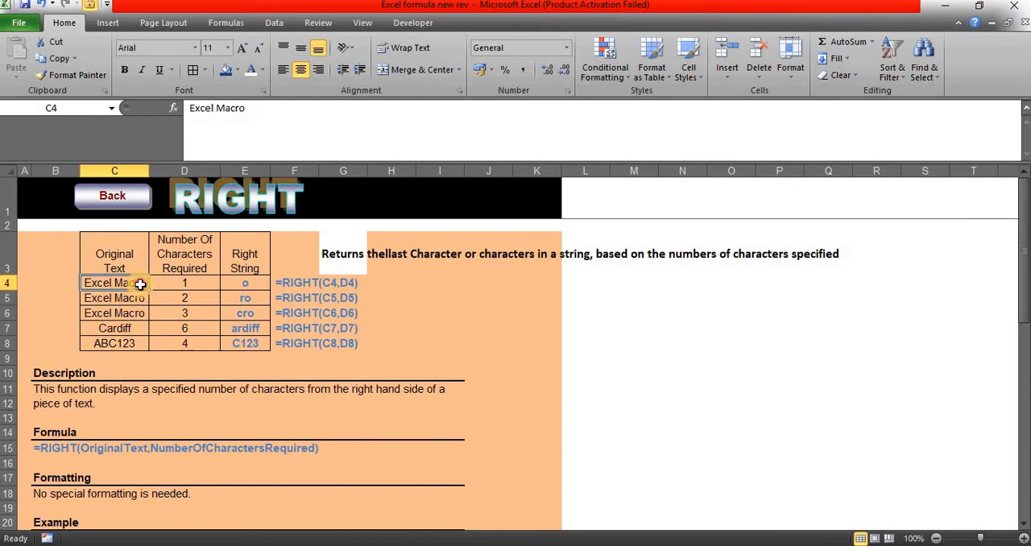
{"action": "double_click", "coordinate": [144, 283]}
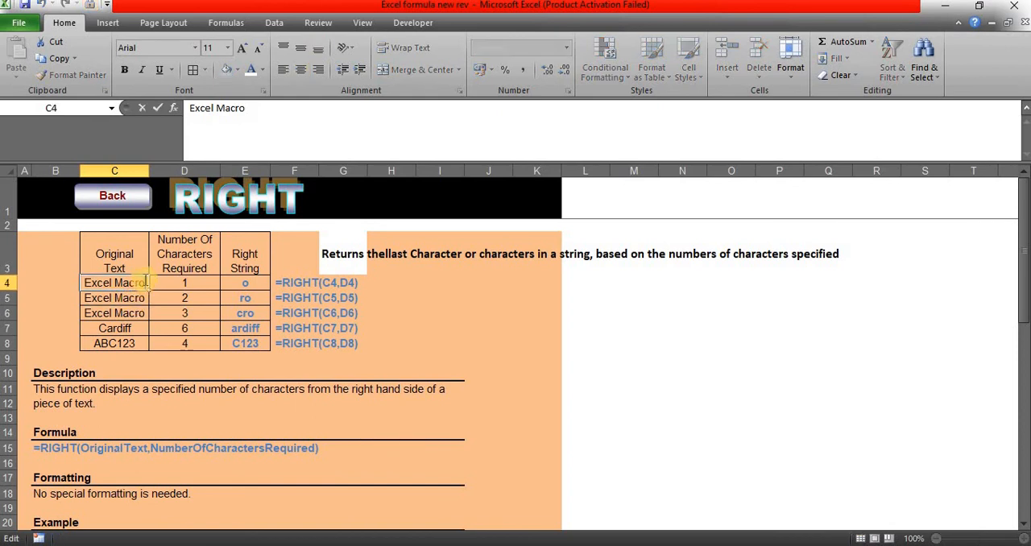
{"action": "left_click_drag", "start_coordinate": [144, 283], "coordinate": [97, 283]}
{"action": "left_click", "coordinate": [166, 290]}
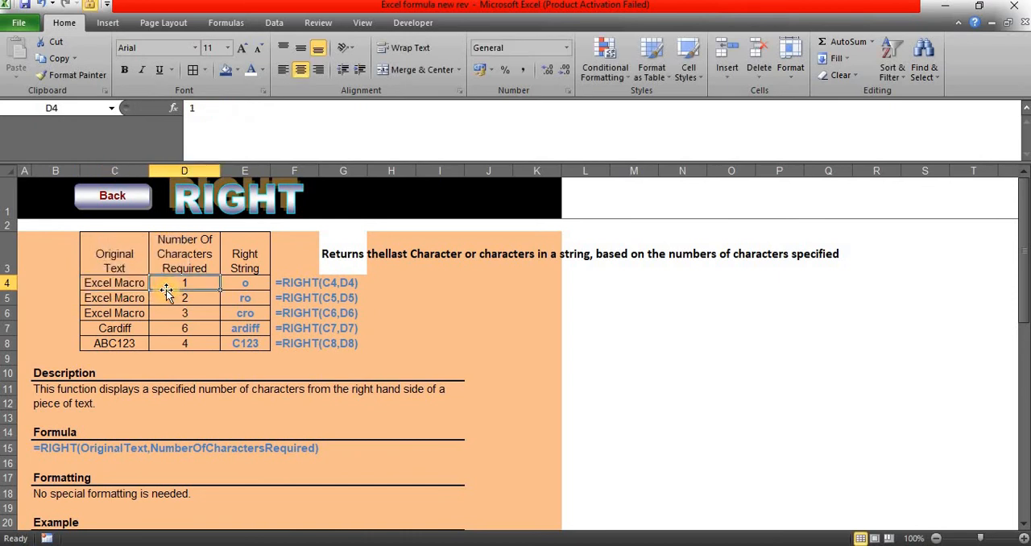
{"action": "left_click", "coordinate": [242, 298]}
Step: Return to the Excel Formulas index sheet and open the LOWER example sheet
{"action": "left_click", "coordinate": [117, 200]}
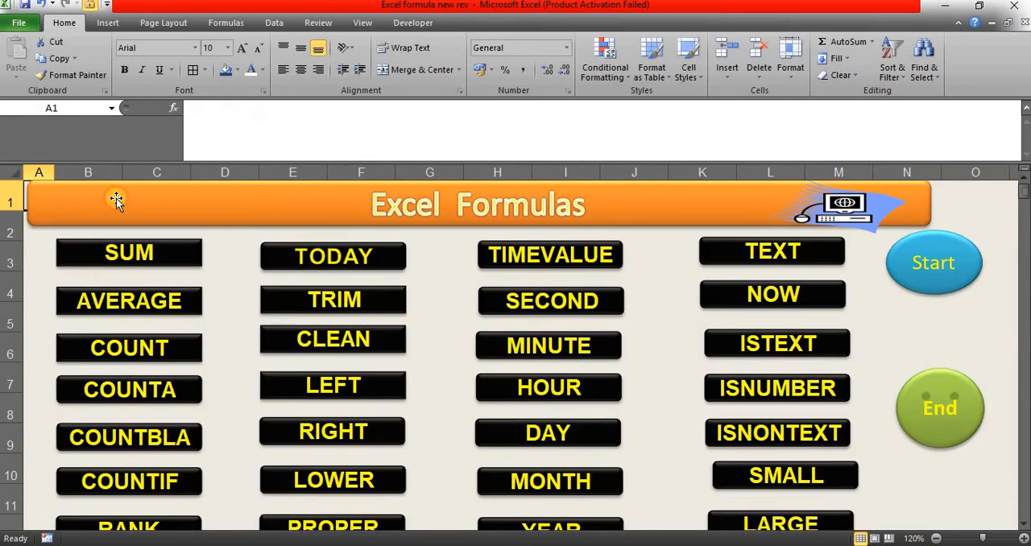
{"action": "left_click", "coordinate": [426, 373]}
{"action": "scroll", "coordinate": [424, 366], "scroll_direction": "down", "scroll_amount": 2}
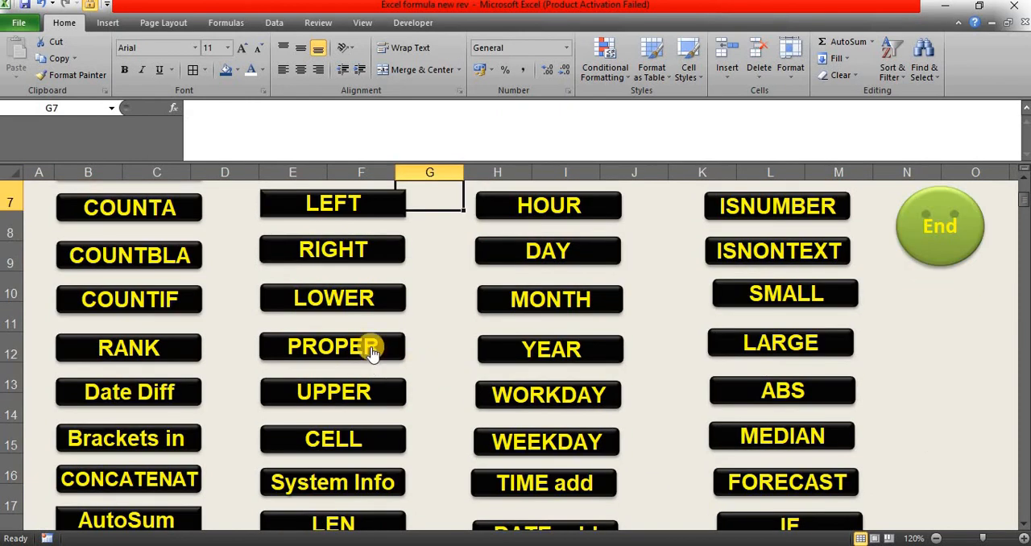
{"action": "left_click", "coordinate": [346, 297]}
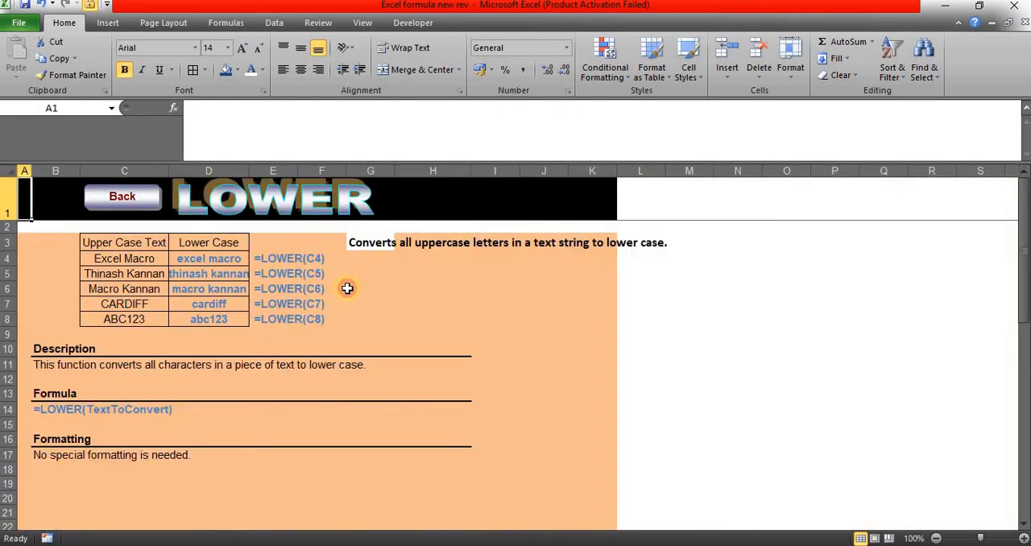
Step: Re-enter =LOWER(C4) in D4 to convert the text to lower case, and select the column header in D3
{"action": "left_click", "coordinate": [216, 259]}
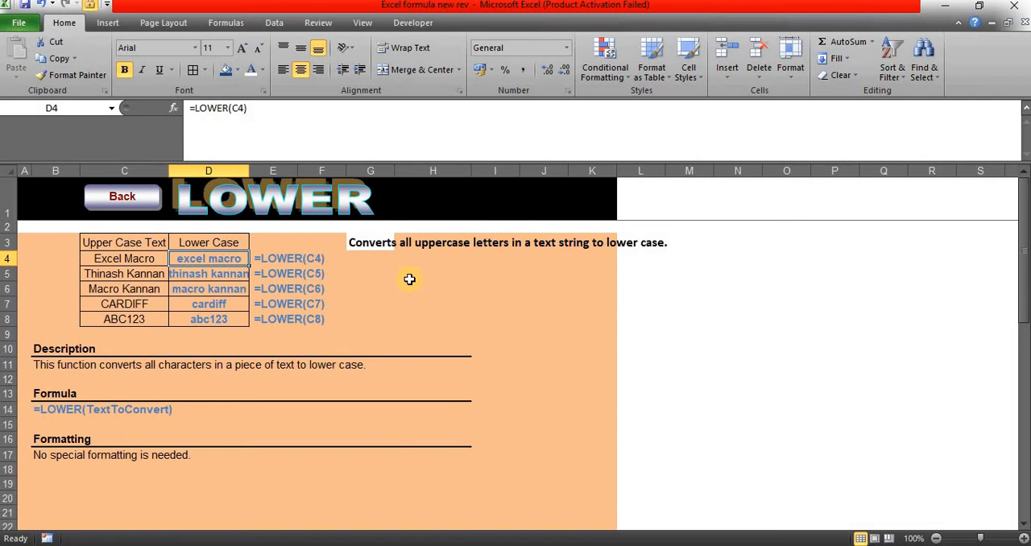
{"action": "type", "text": "="}
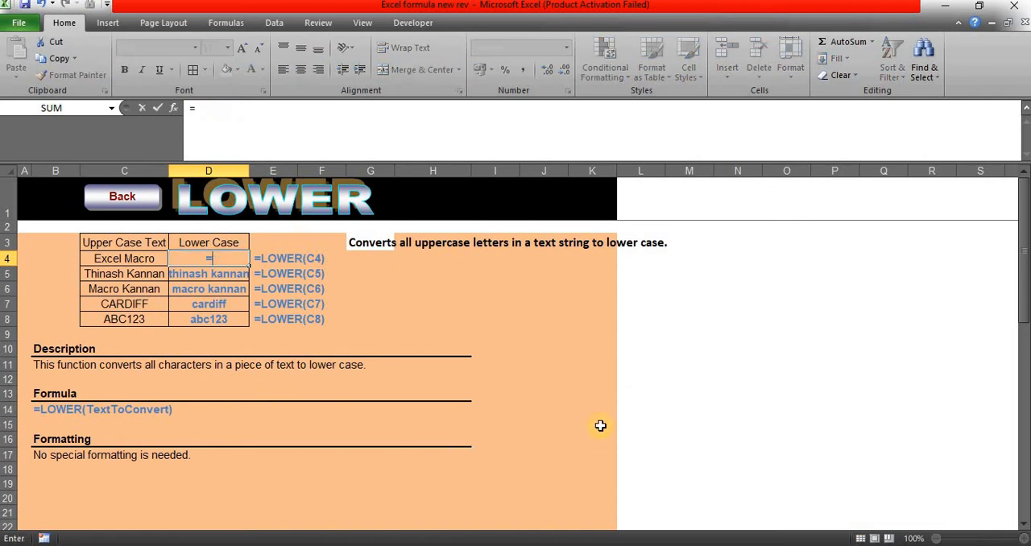
{"action": "type", "text": "lower"}
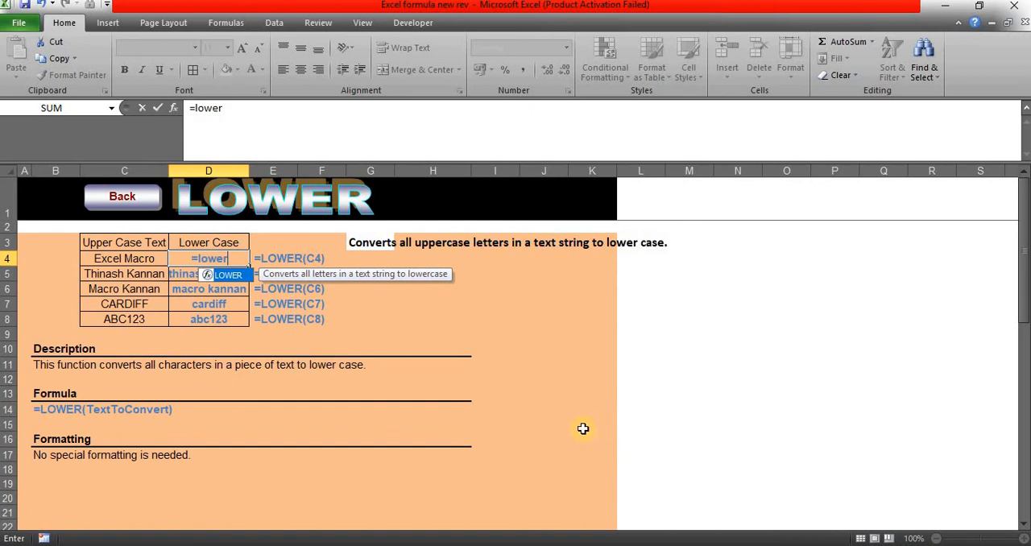
{"action": "key", "text": "Tab"}
{"action": "left_click", "coordinate": [108, 260]}
{"action": "key", "text": "Tab"}
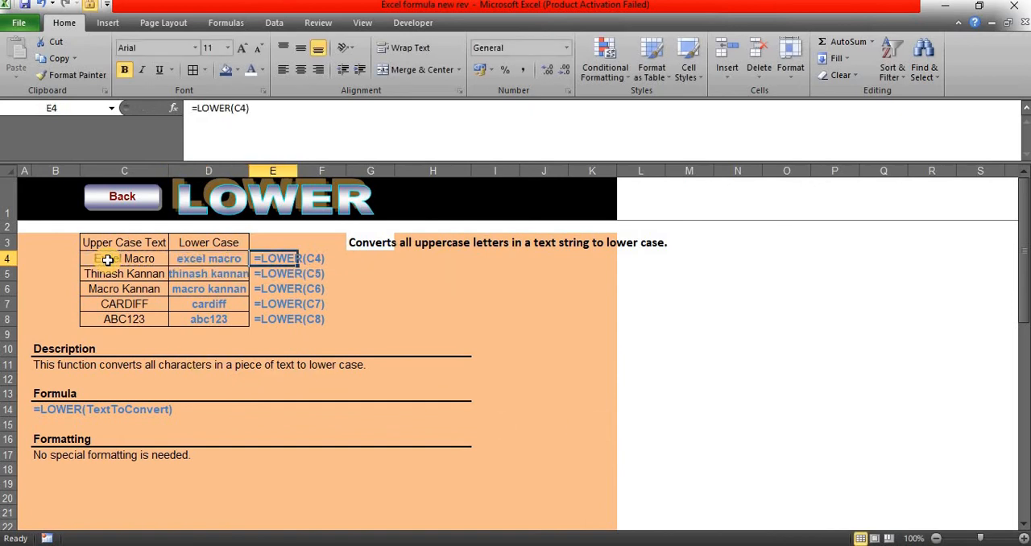
{"action": "left_click", "coordinate": [211, 244]}
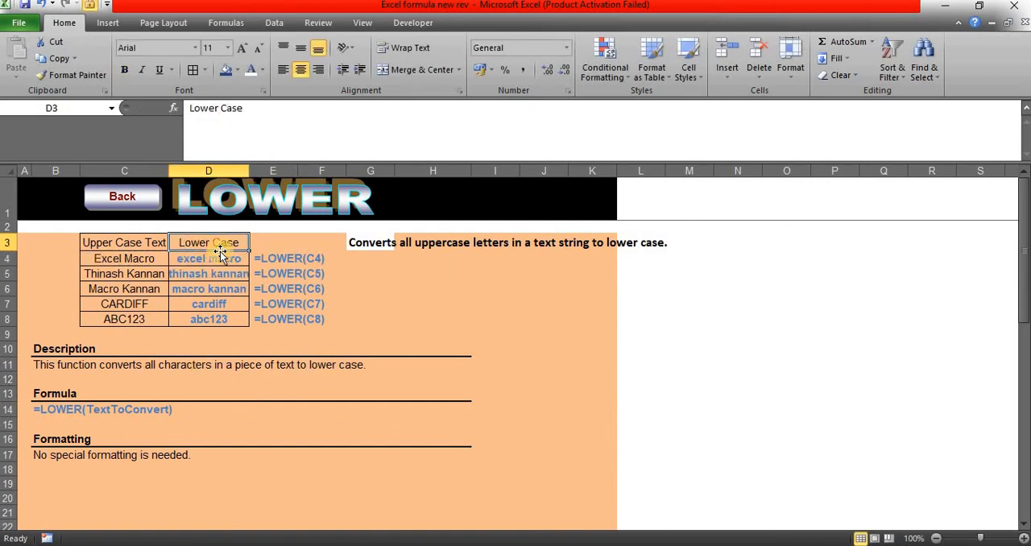
Step: Compare the original text in C4 and C7 with the LOWER formulas in D4 and D7
{"action": "left_click", "coordinate": [109, 258]}
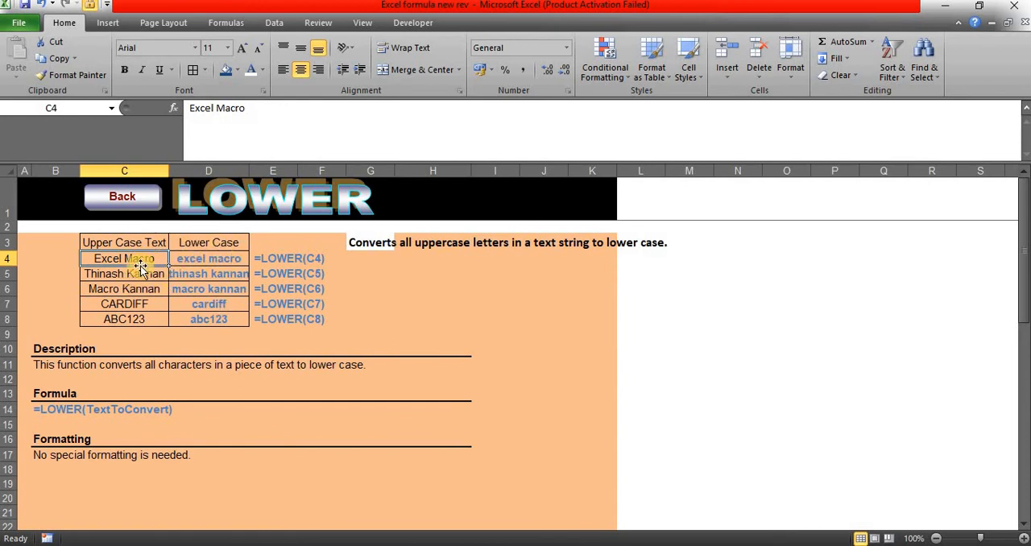
{"action": "left_click", "coordinate": [205, 262]}
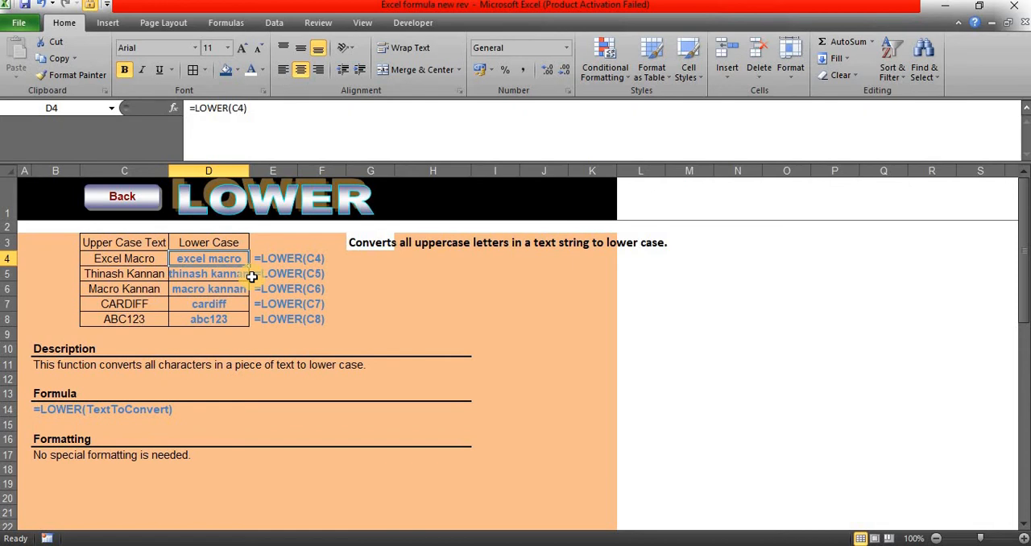
{"action": "left_click", "coordinate": [125, 305]}
{"action": "left_click", "coordinate": [206, 305]}
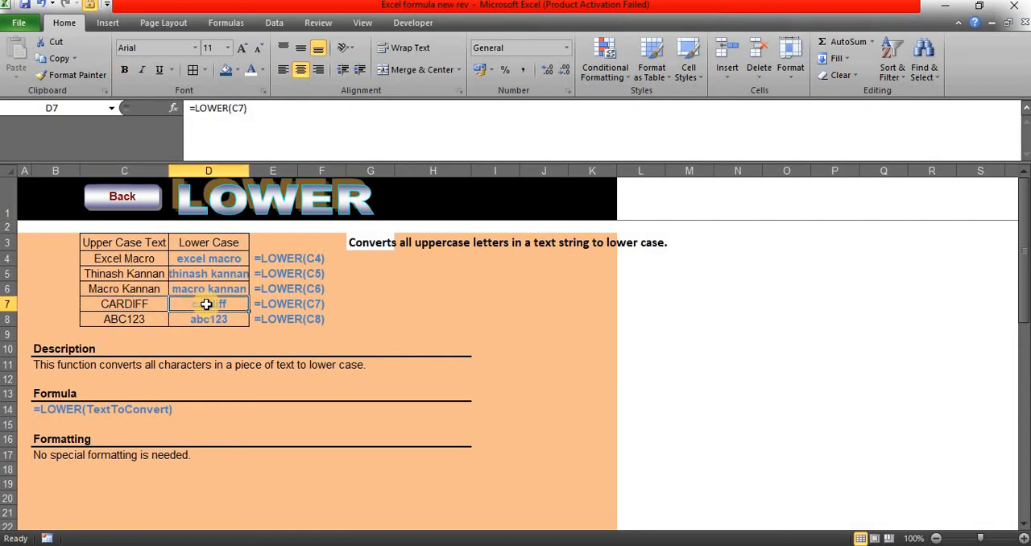
{"action": "left_click", "coordinate": [137, 304]}
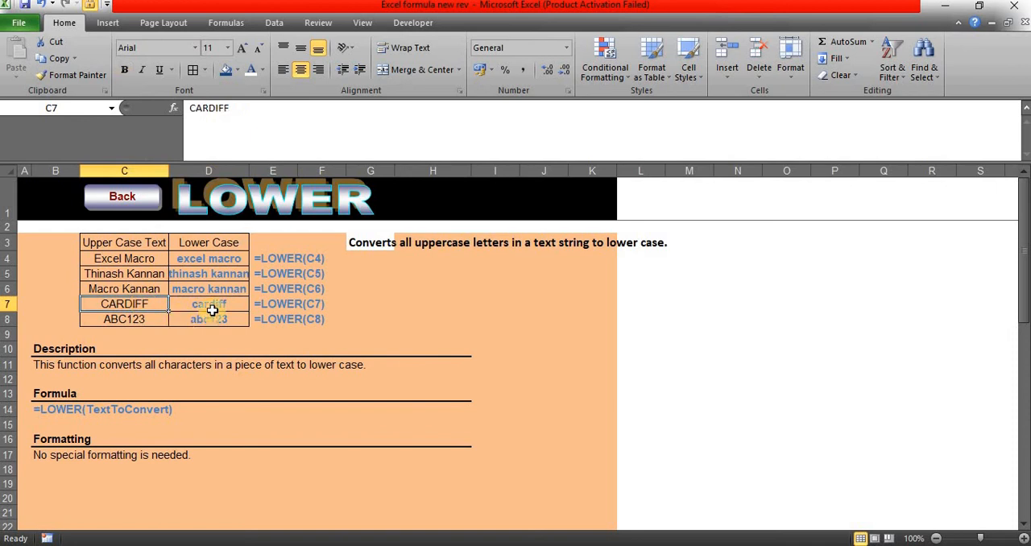
{"action": "left_click", "coordinate": [212, 307]}
Step: Return to the Excel Formulas index sheet and open the PROPER example sheet
{"action": "left_click", "coordinate": [138, 196]}
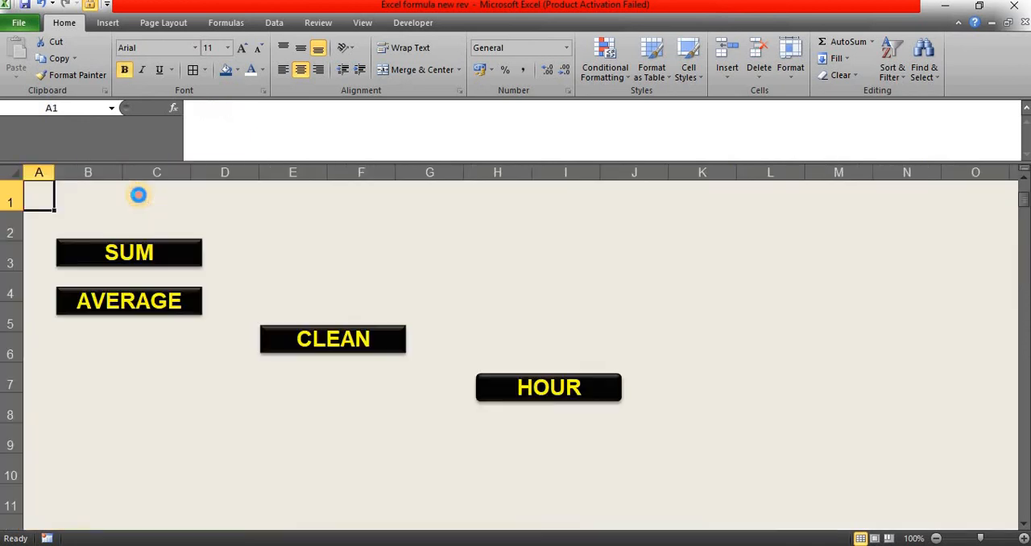
{"action": "left_click", "coordinate": [414, 384]}
{"action": "scroll", "coordinate": [410, 386], "scroll_direction": "down", "scroll_amount": 1}
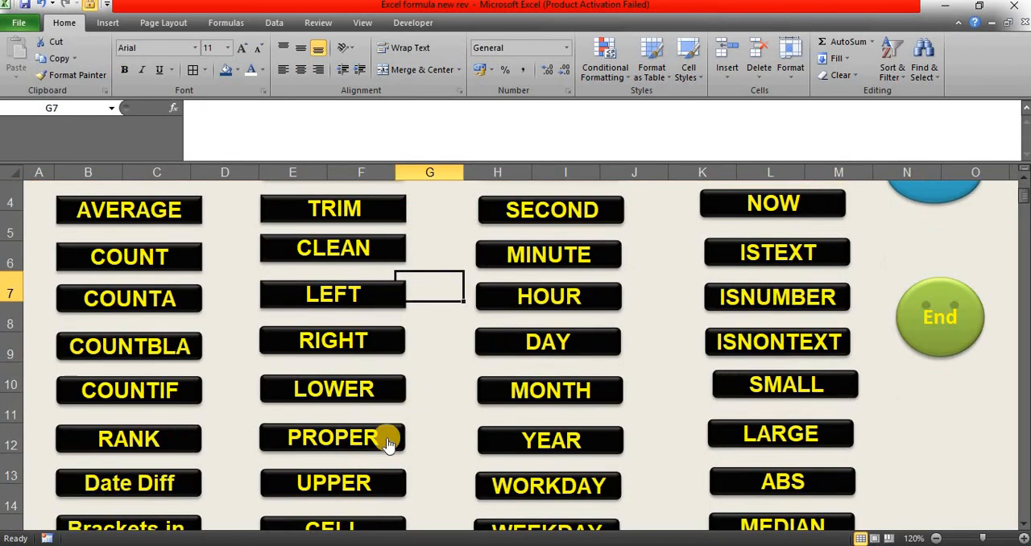
{"action": "left_click", "coordinate": [352, 434]}
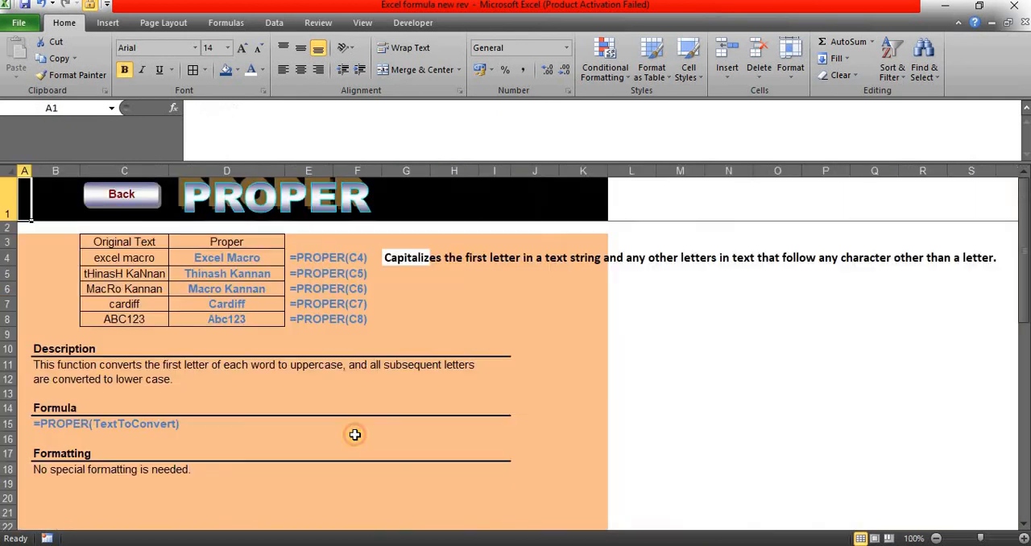
Step: Re-enter =PROPER(C4) in D4 to capitalize the first letter of each word of the original text
{"action": "left_click", "coordinate": [231, 256]}
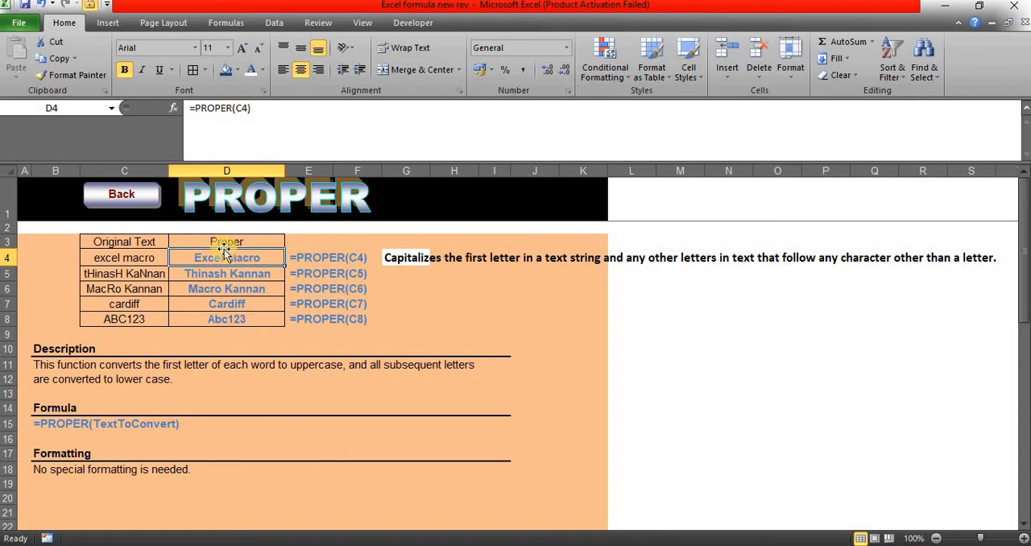
{"action": "left_click", "coordinate": [126, 259]}
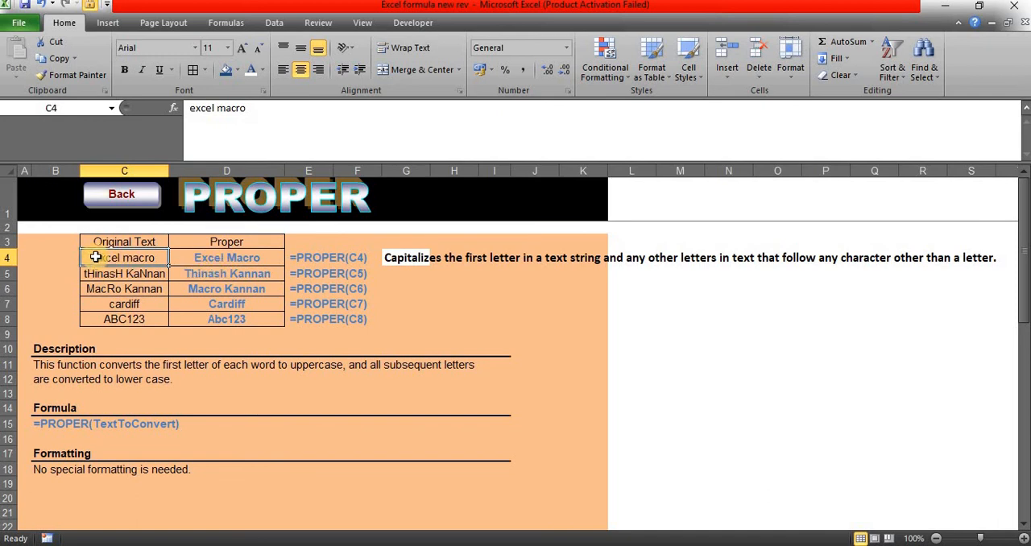
{"action": "left_click", "coordinate": [266, 261]}
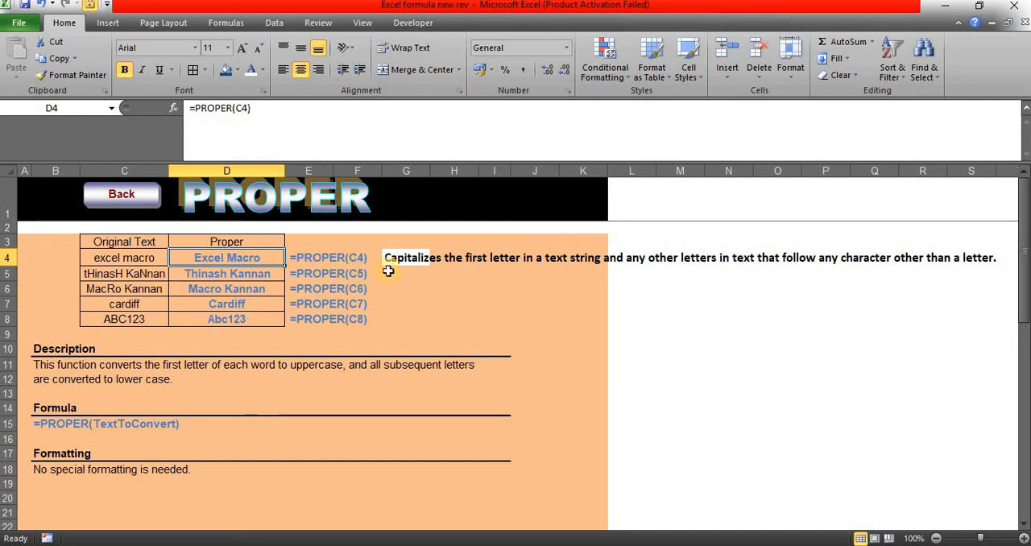
{"action": "type", "text": "=pr"}
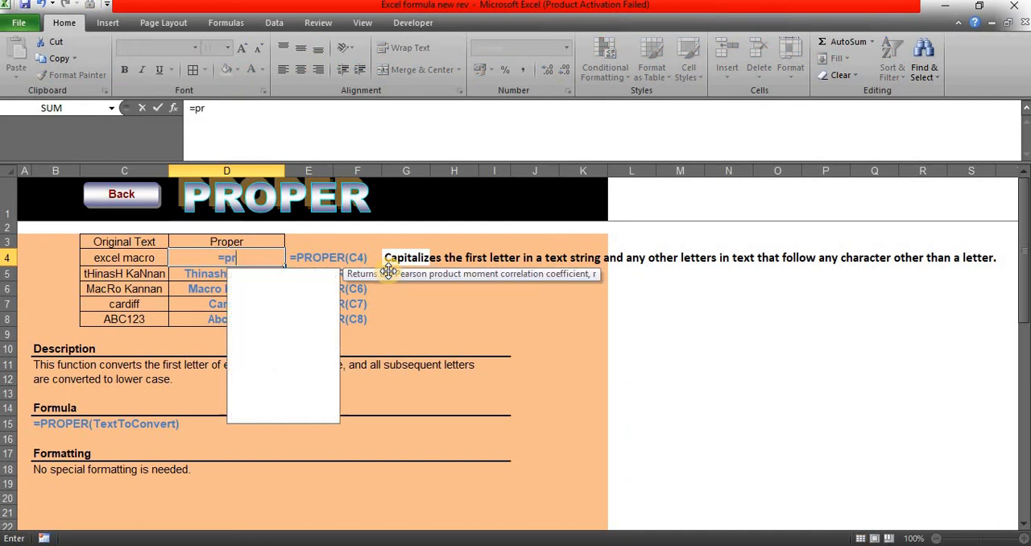
{"action": "type", "text": "oper"}
{"action": "key", "text": "Tab"}
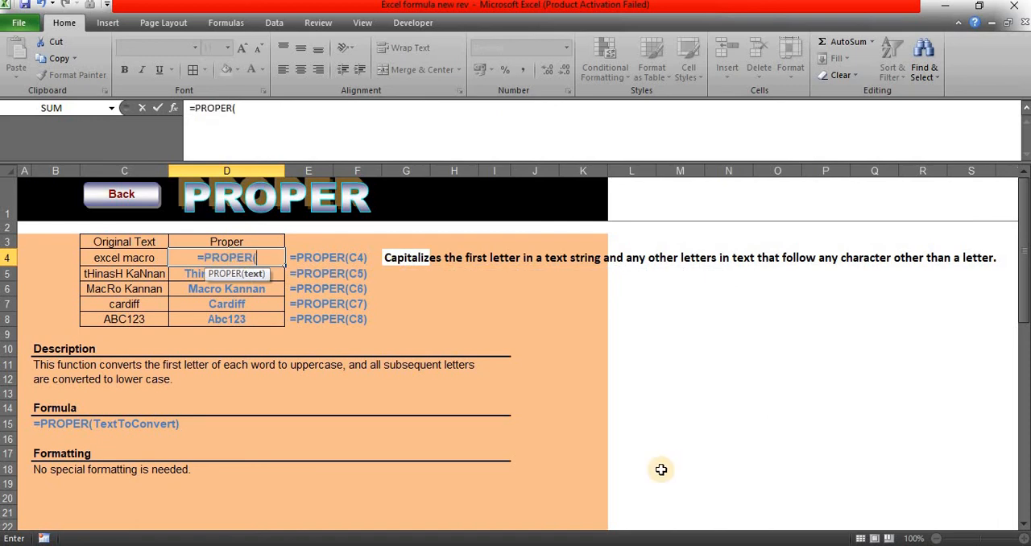
{"action": "left_click", "coordinate": [149, 257]}
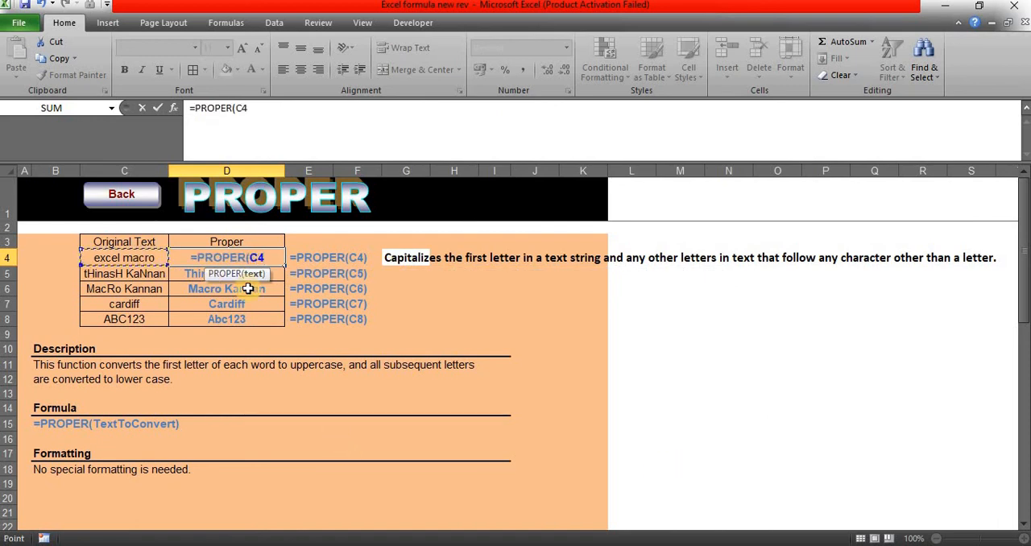
{"action": "key", "text": "Tab"}
{"action": "left_click", "coordinate": [244, 262]}
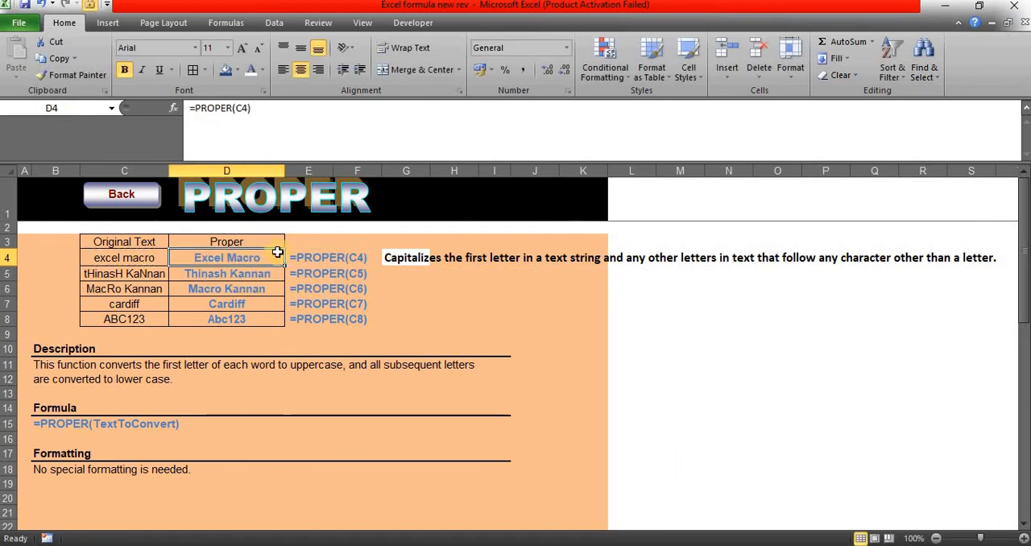
Step: Examine the PROPER formulas in D5 and D6 and the mixed-case original text in C5
{"action": "left_click", "coordinate": [195, 276]}
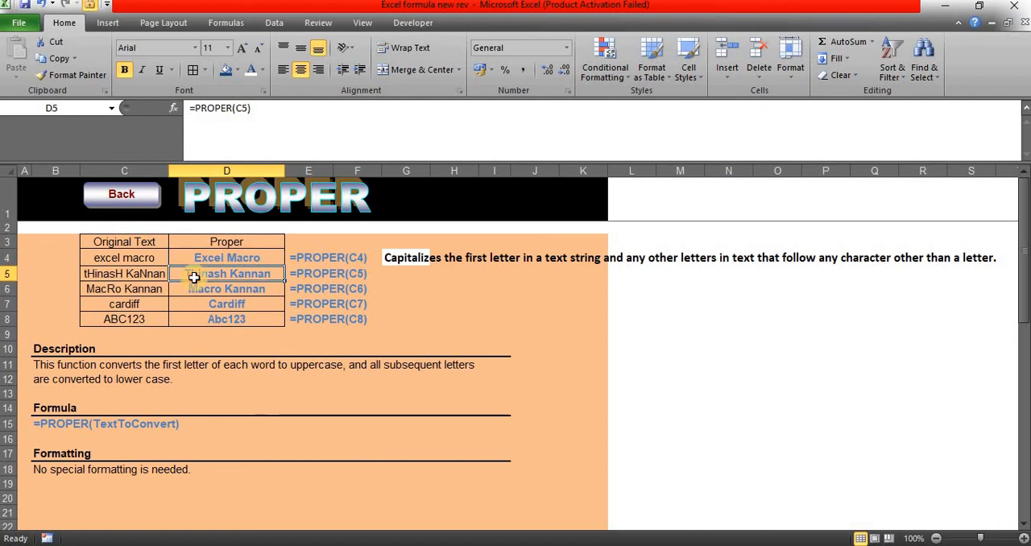
{"action": "left_click", "coordinate": [123, 272]}
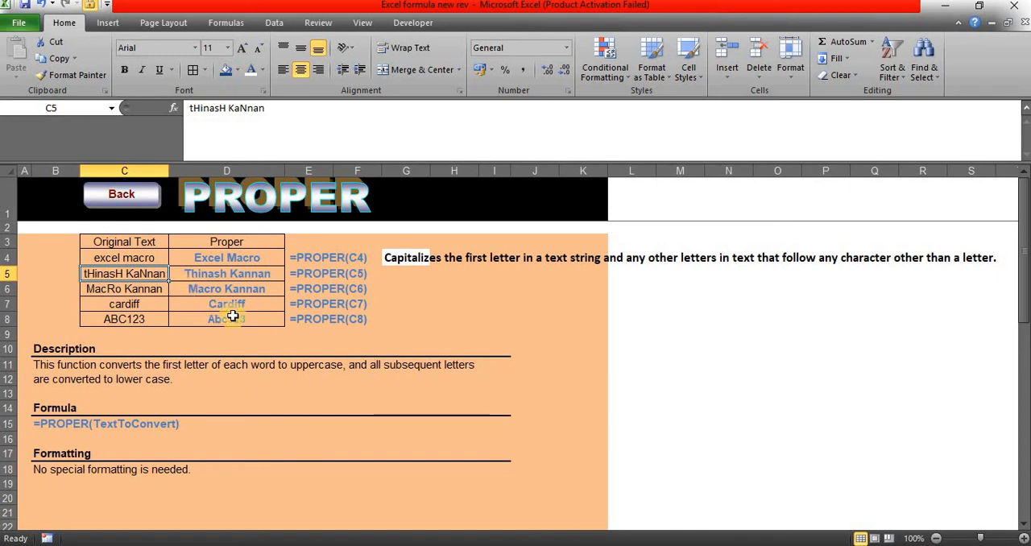
{"action": "left_click", "coordinate": [225, 290]}
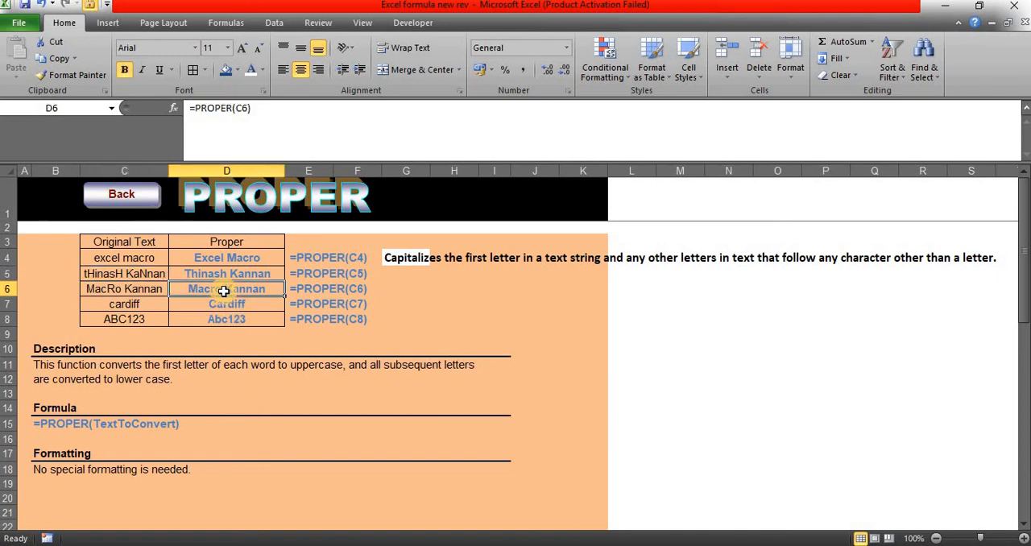
Step: Return to the Excel Formulas index sheet and open the UPPER example sheet
{"action": "left_click", "coordinate": [121, 194]}
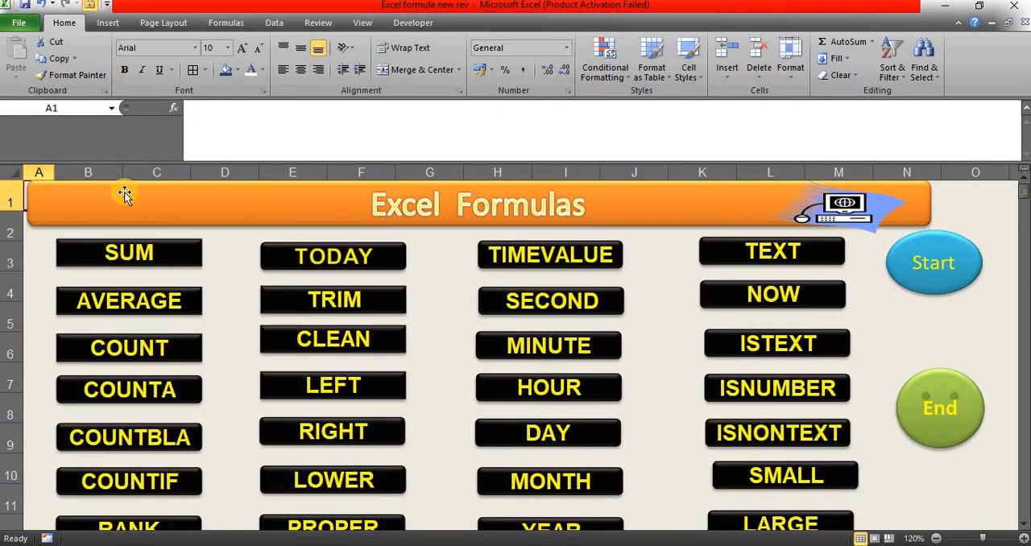
{"action": "left_click", "coordinate": [226, 272]}
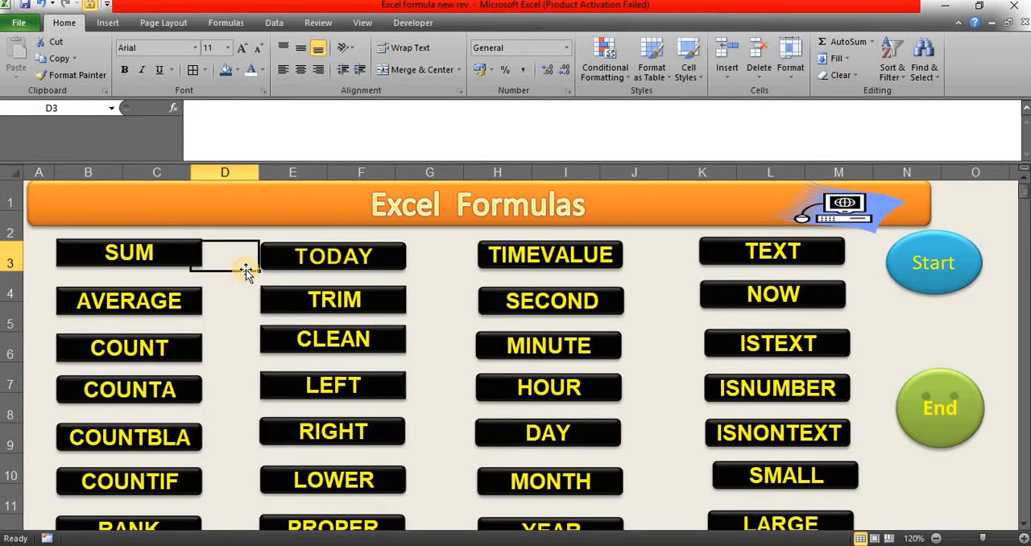
{"action": "scroll", "coordinate": [266, 271], "scroll_direction": "down", "scroll_amount": 1}
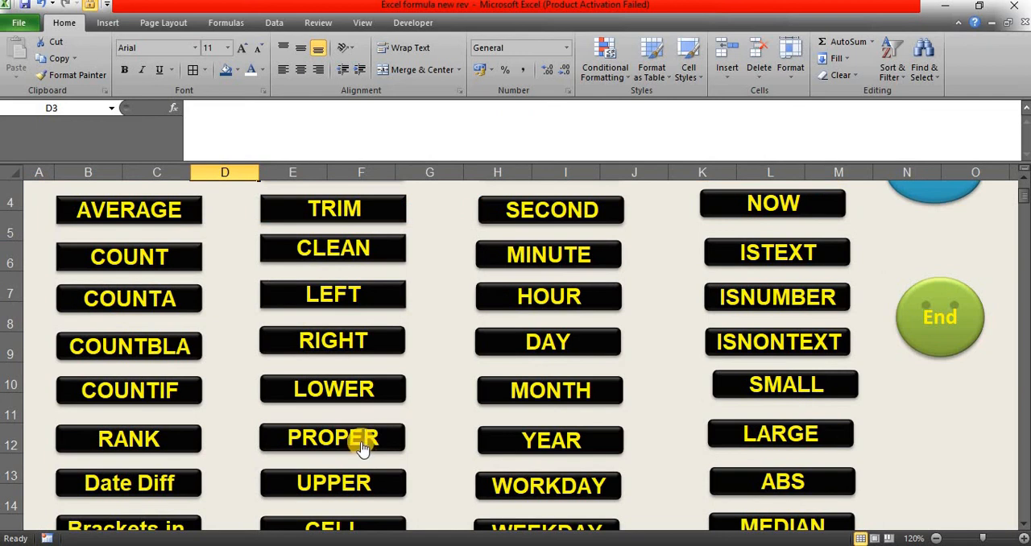
{"action": "left_click", "coordinate": [357, 482]}
Step: Re-enter =UPPER(C4) in D4 to convert the text to upper case, and auto-fit column D's width
{"action": "left_click", "coordinate": [232, 263]}
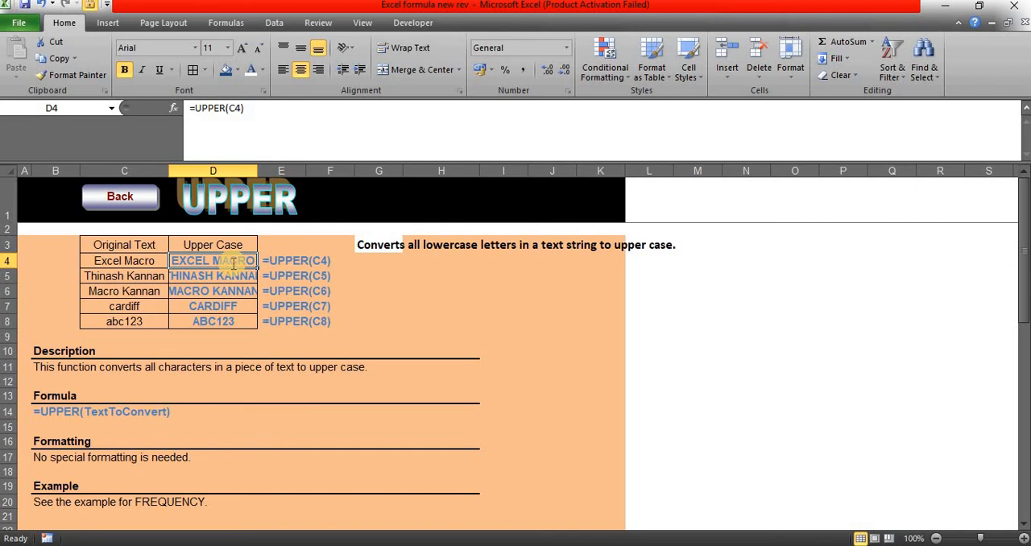
{"action": "type", "text": "=upper"}
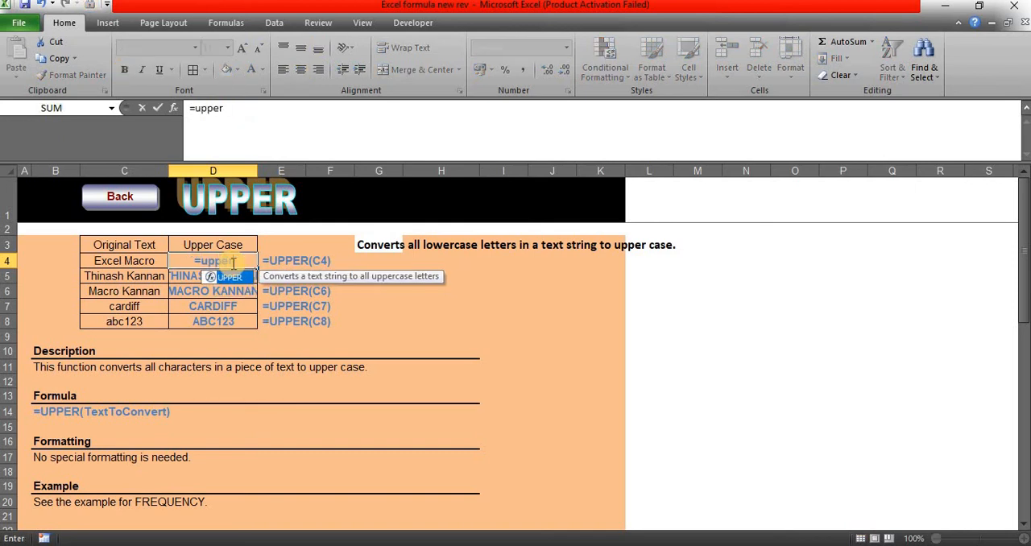
{"action": "key", "text": "Tab"}
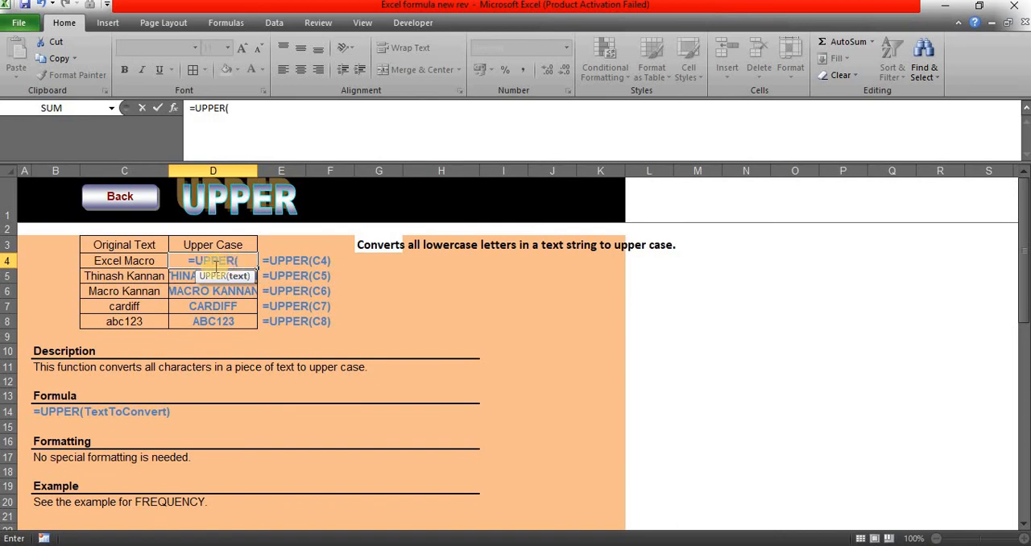
{"action": "left_click", "coordinate": [150, 266]}
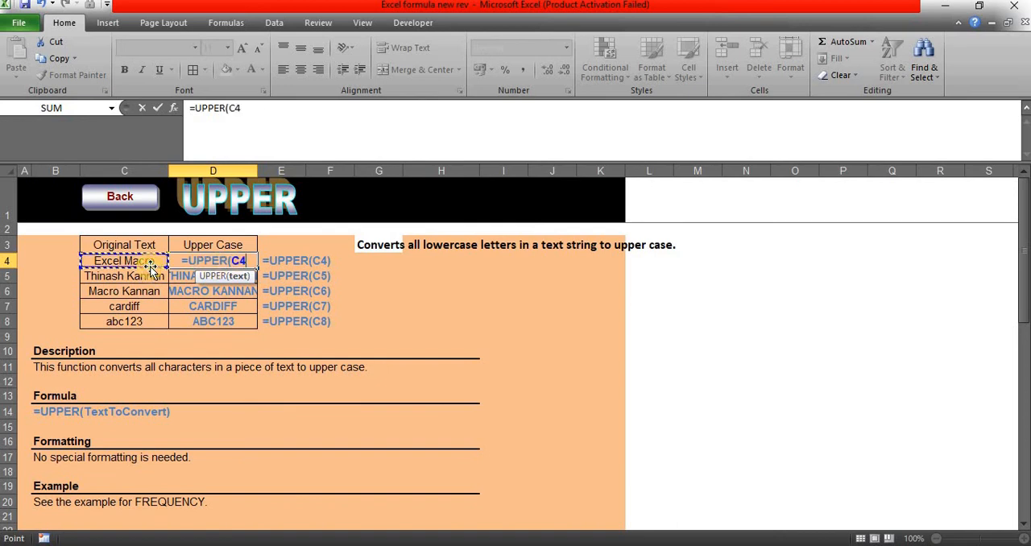
{"action": "key", "text": "Tab"}
{"action": "left_click", "coordinate": [219, 263]}
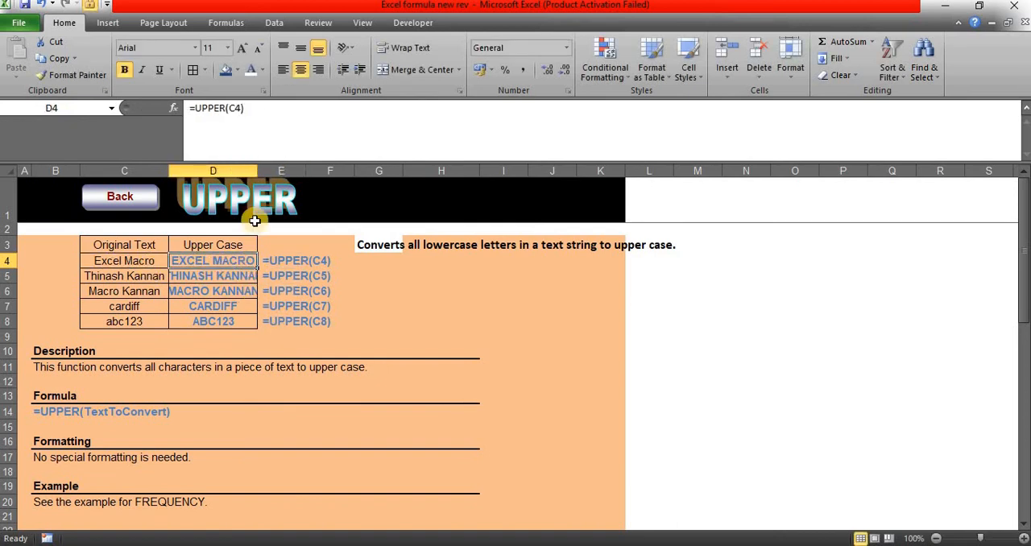
{"action": "double_click", "coordinate": [258, 171]}
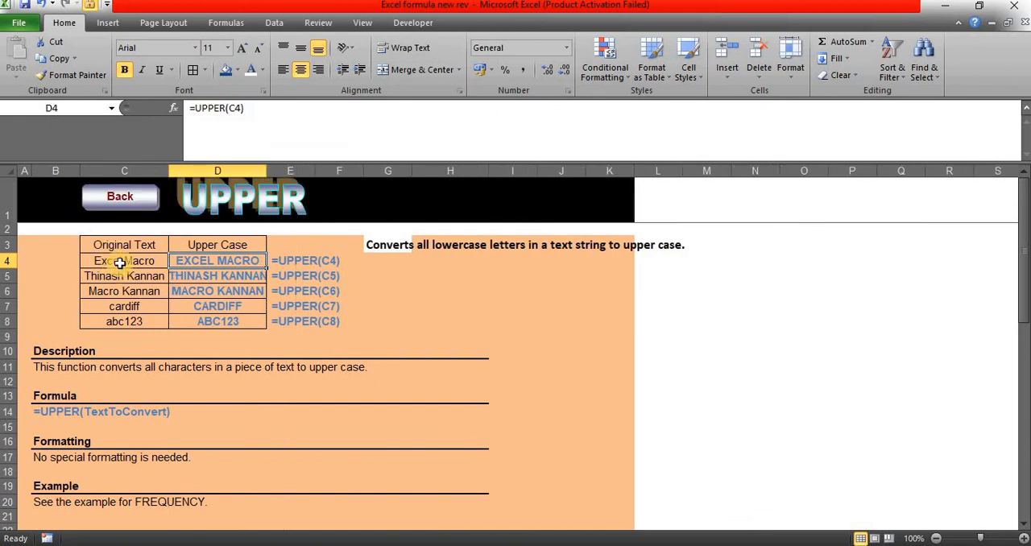
Step: Compare the original text in C4:C8 with the UPPER formulas in column D
{"action": "left_click_drag", "start_coordinate": [120, 262], "coordinate": [137, 308]}
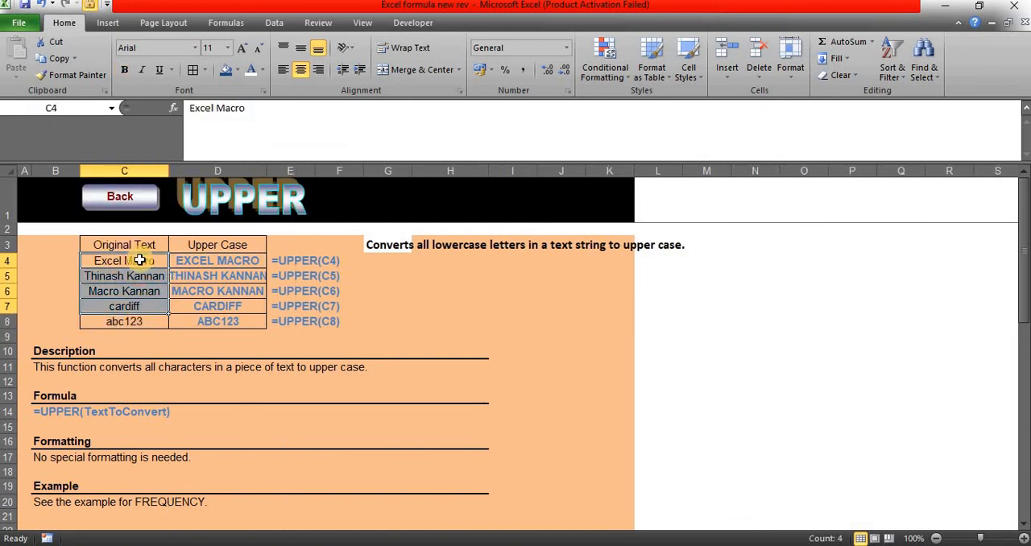
{"action": "left_click", "coordinate": [140, 261]}
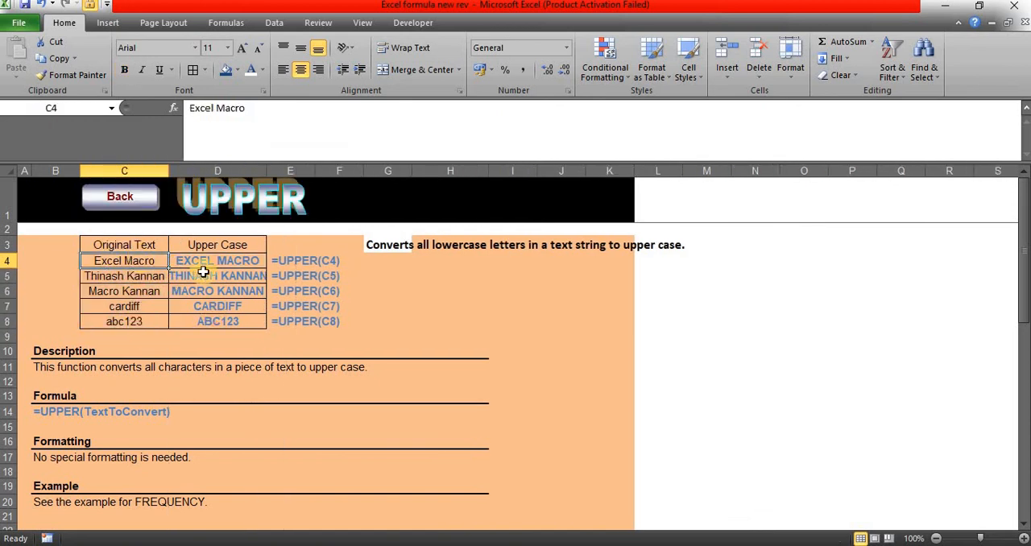
{"action": "double_click", "coordinate": [133, 260]}
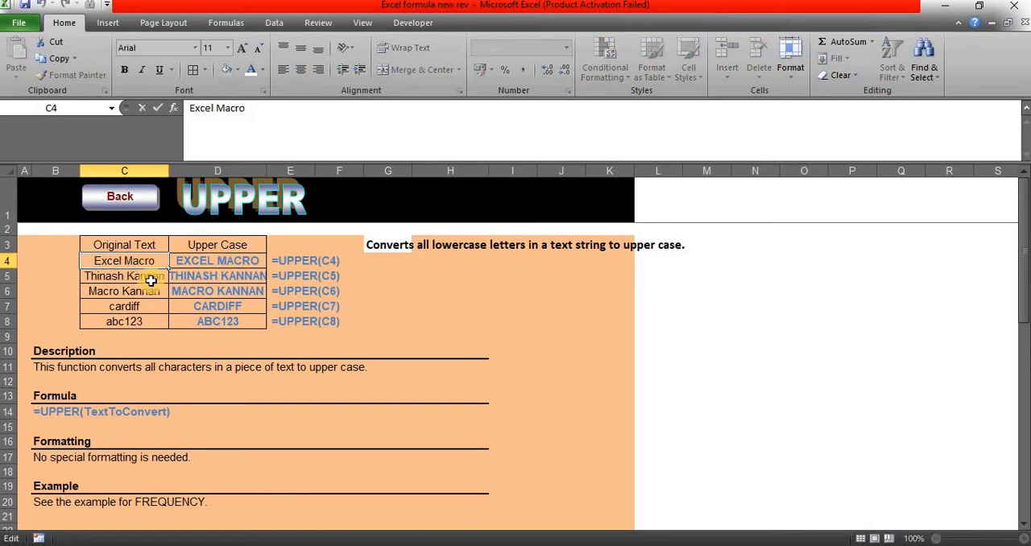
{"action": "key", "text": "Return"}
{"action": "left_click", "coordinate": [164, 263]}
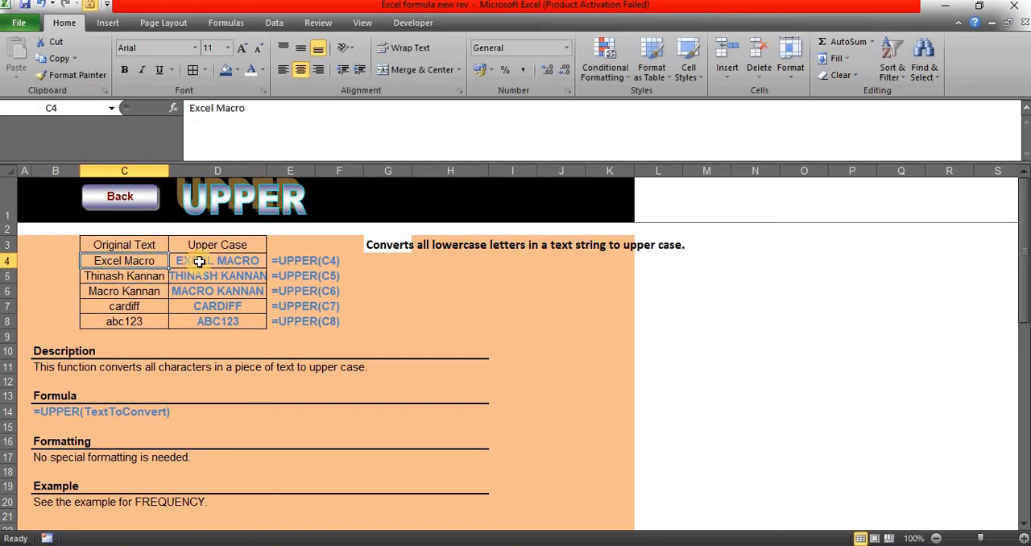
{"action": "left_click", "coordinate": [199, 262]}
{"action": "left_click", "coordinate": [136, 287]}
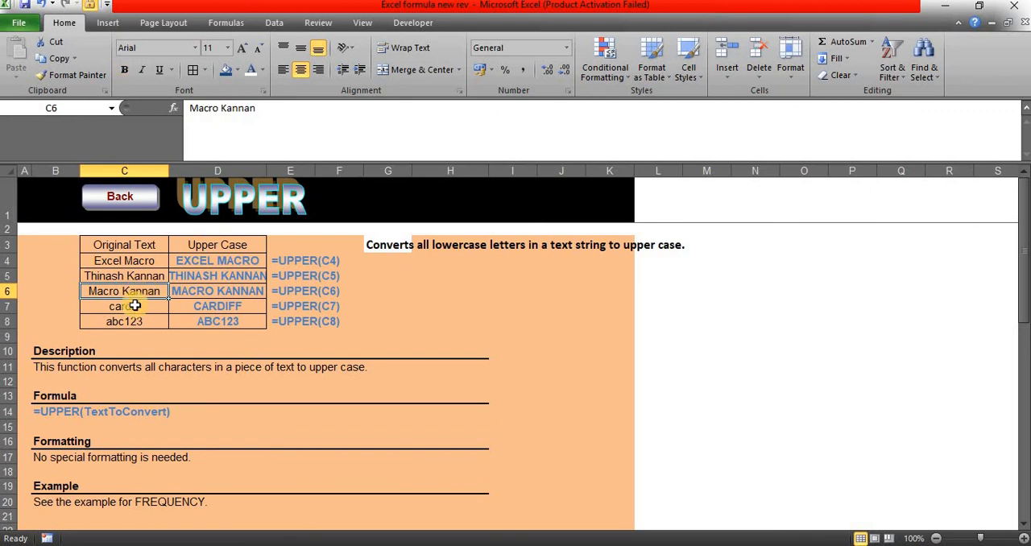
{"action": "left_click", "coordinate": [136, 307]}
{"action": "left_click", "coordinate": [160, 321]}
{"action": "left_click", "coordinate": [214, 309]}
{"action": "left_click", "coordinate": [225, 317]}
{"action": "left_click", "coordinate": [233, 279]}
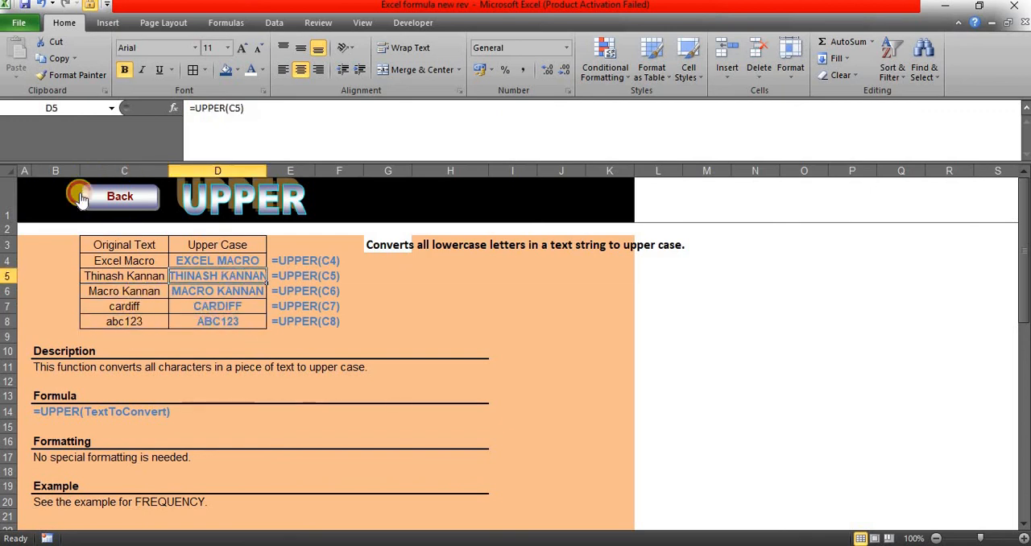
Step: Return to the Excel Formulas index sheet and bring the function buttons below the first rows into view
{"action": "left_click", "coordinate": [80, 199]}
{"action": "scroll", "coordinate": [395, 390], "scroll_direction": "down", "scroll_amount": 1}
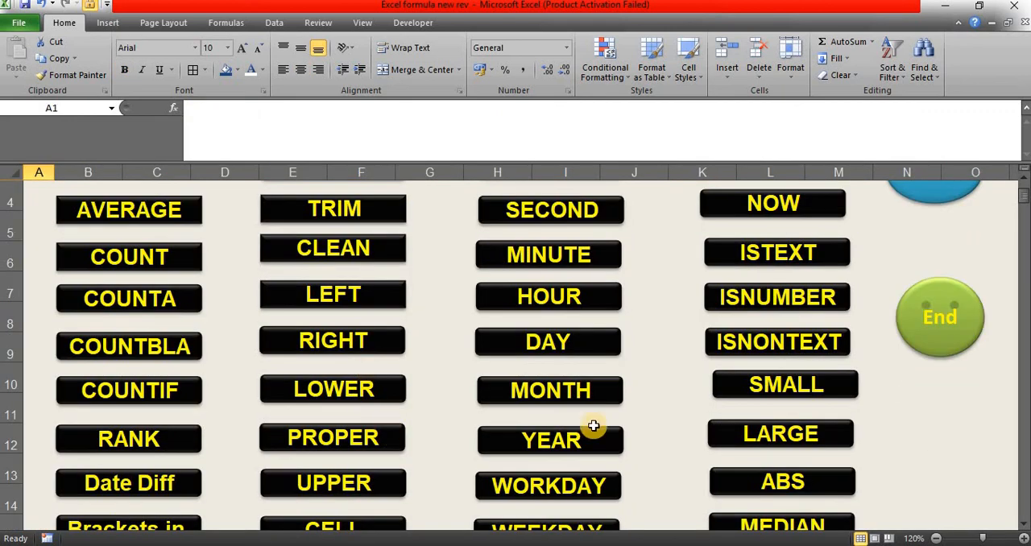